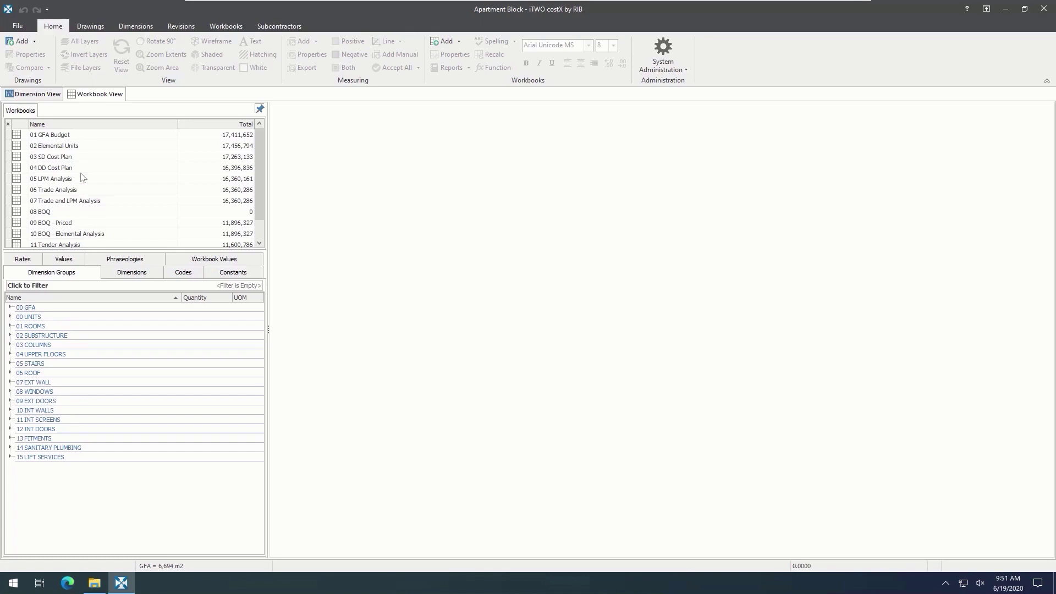
- Browse the project's dimensions, codes, constants, workbook values, phraseologies and values, ending on the rate libraries
{"action": "mouse_move", "coordinate": [86, 140]}
{"action": "left_click", "coordinate": [150, 274]}
{"action": "left_click", "coordinate": [192, 275]}
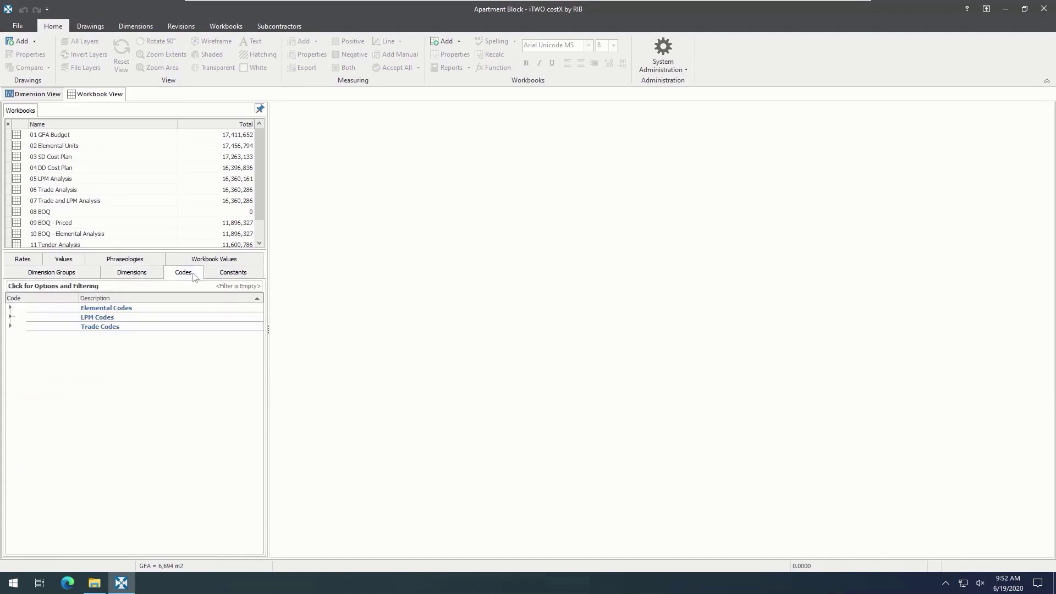
{"action": "left_click", "coordinate": [251, 276]}
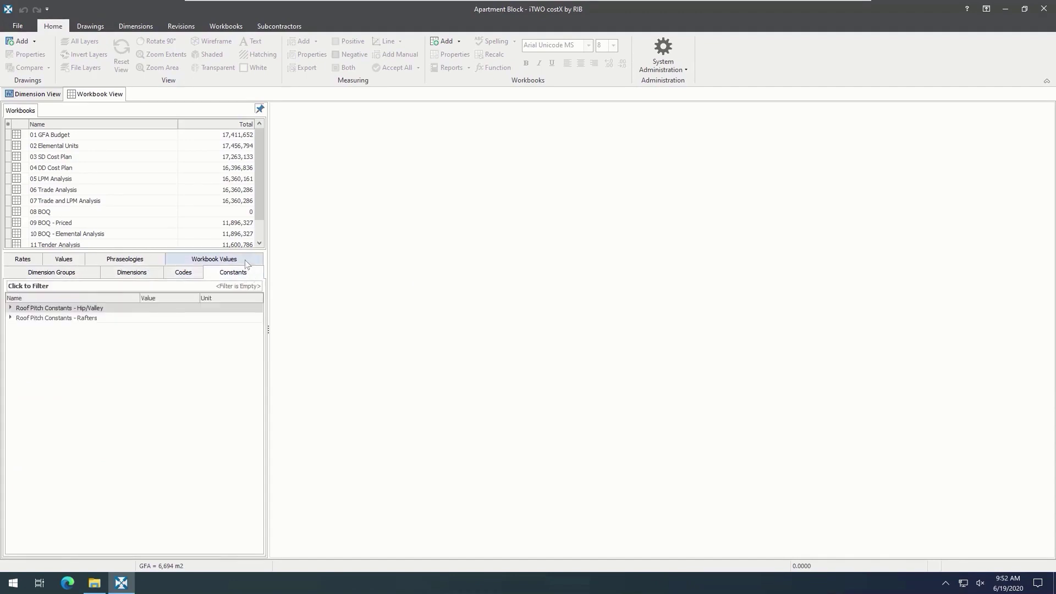
{"action": "left_click", "coordinate": [247, 260]}
{"action": "left_click", "coordinate": [156, 274]}
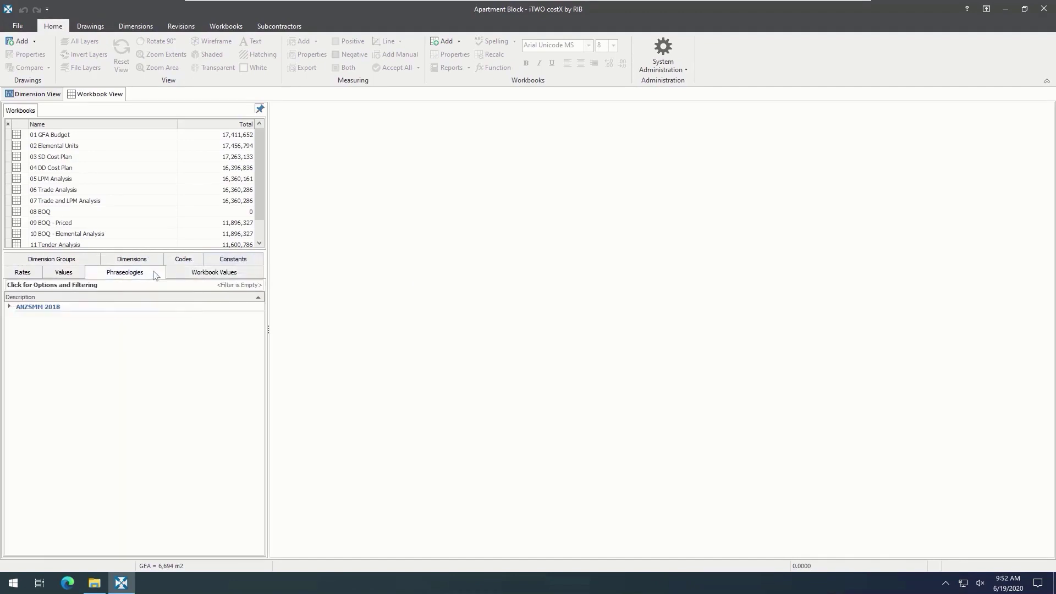
{"action": "left_click", "coordinate": [79, 276]}
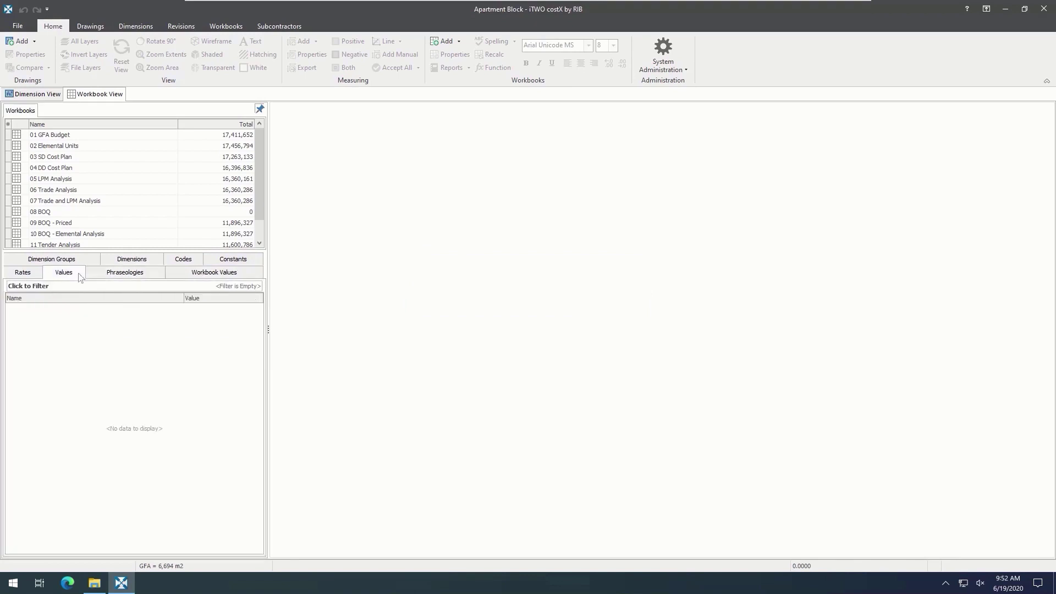
{"action": "left_click", "coordinate": [40, 276]}
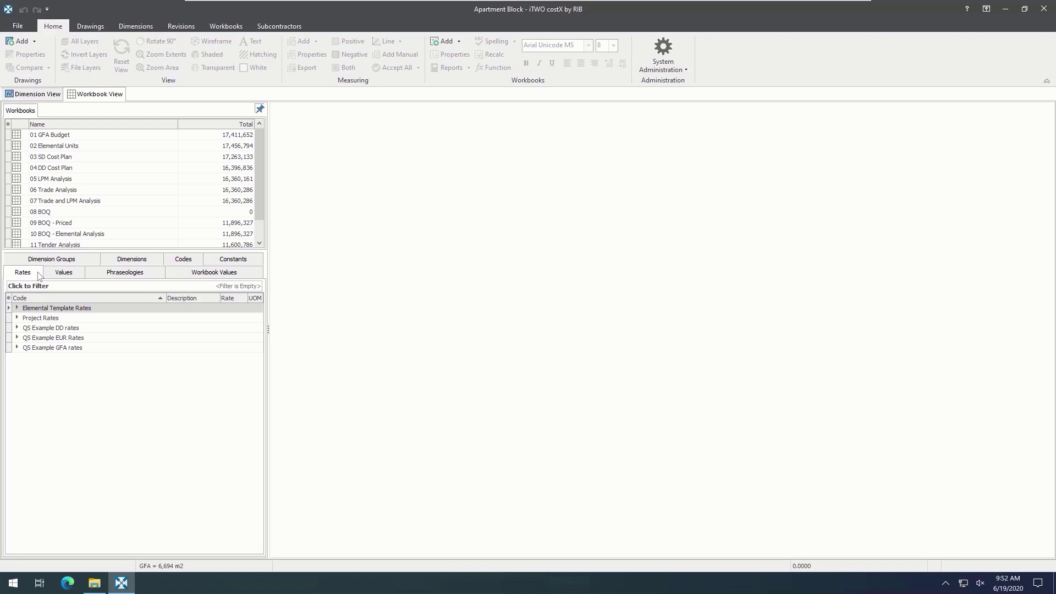
- Open the 03 SD Cost Plan workbook, showing a Construction Total of 17,263,133 on 6,694 m2 GFA
{"action": "double_click", "coordinate": [75, 157]}
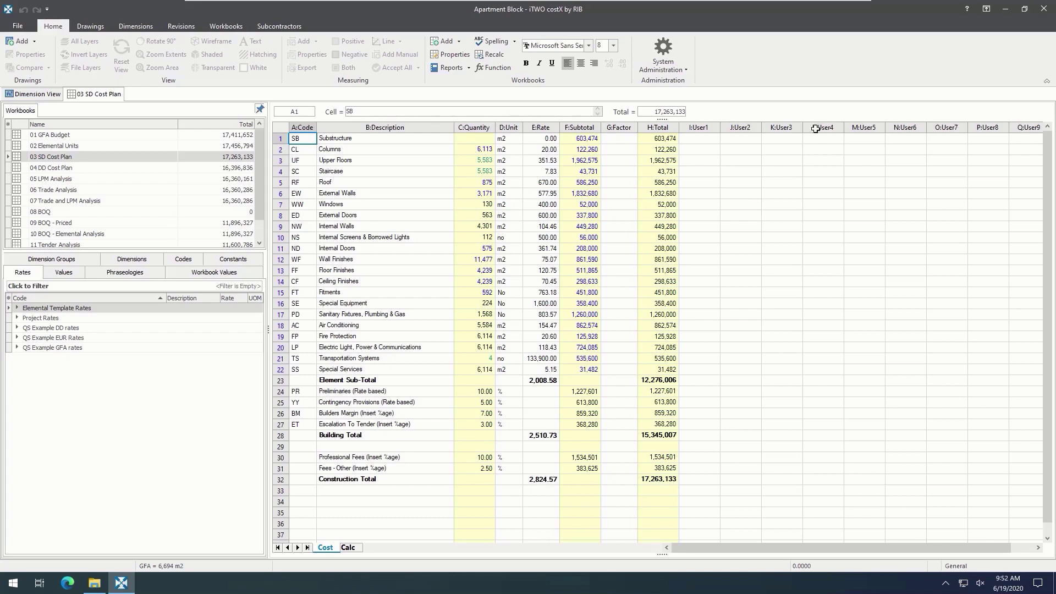
{"action": "mouse_move", "coordinate": [135, 155]}
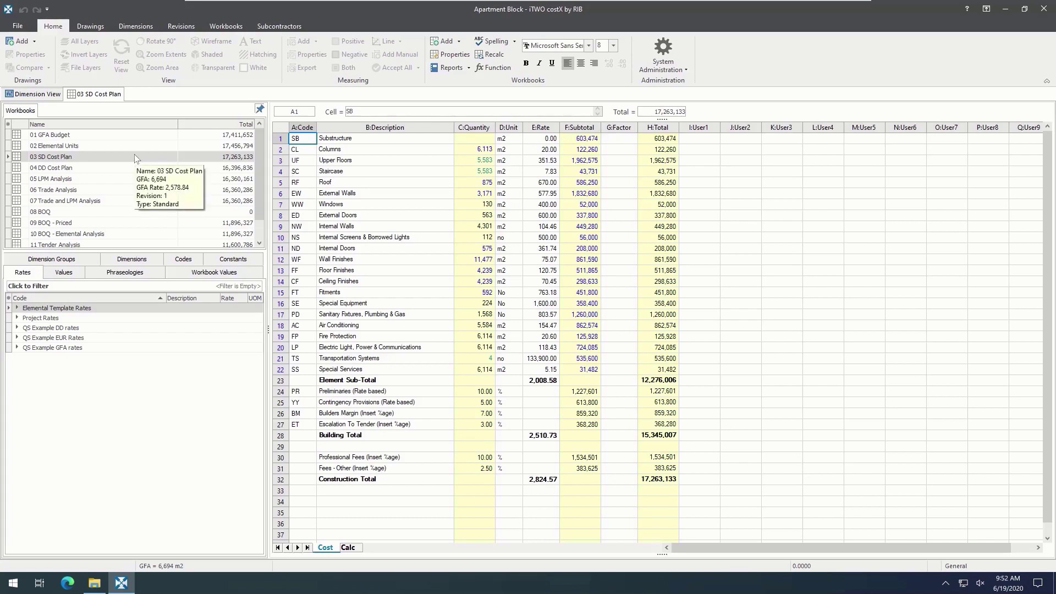
- In the workbook properties, rename column User1 to LPM and User2 to Trades
{"action": "left_click", "coordinate": [226, 25]}
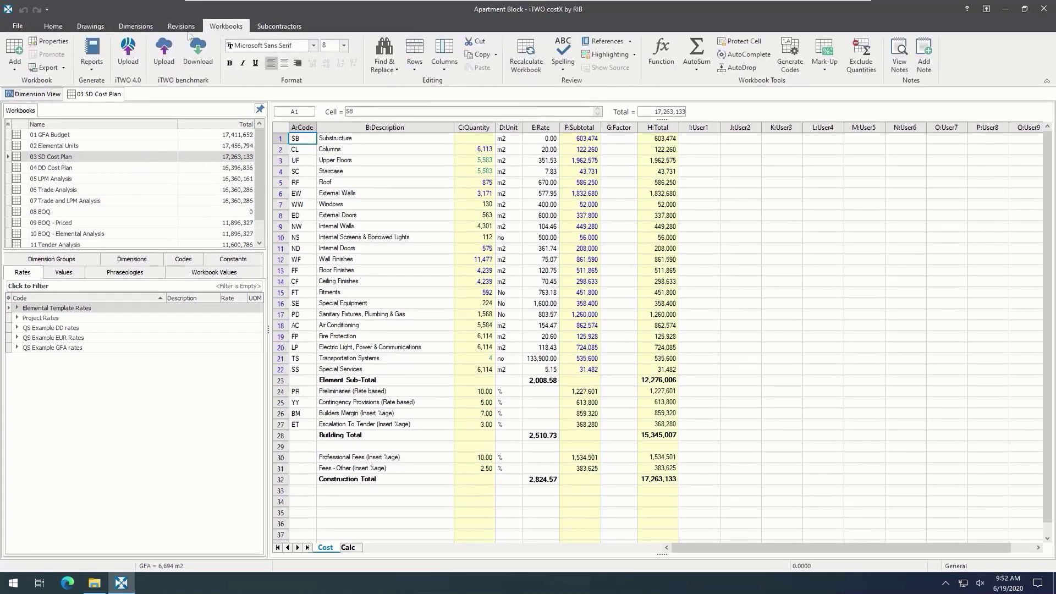
{"action": "left_click", "coordinate": [57, 44]}
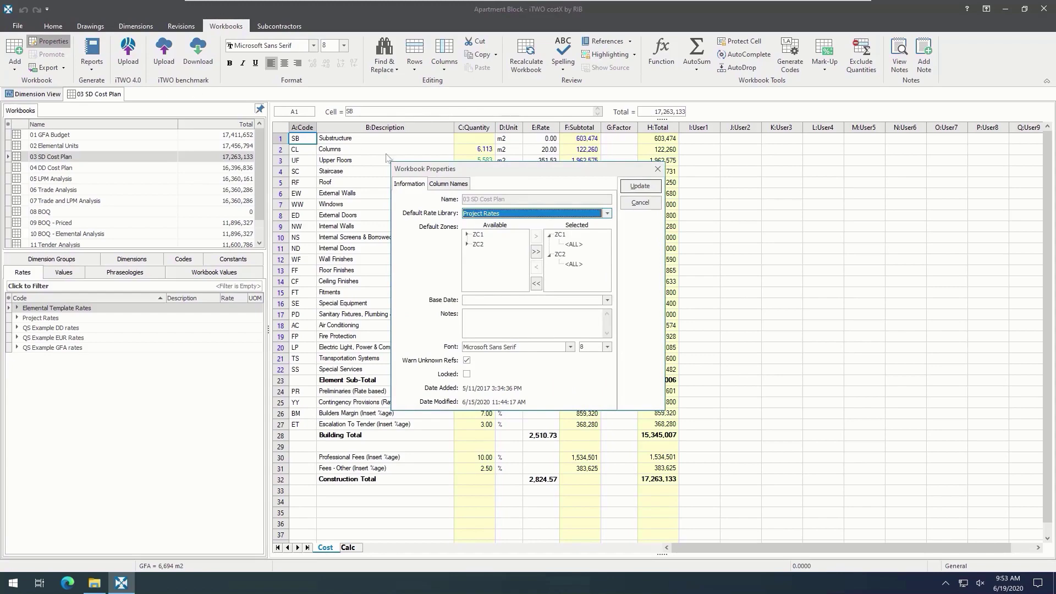
{"action": "left_click", "coordinate": [448, 184]}
{"action": "left_click", "coordinate": [454, 209]}
{"action": "type", "text": "LPM"}
{"action": "left_click", "coordinate": [456, 220]}
{"action": "type", "text": "Trades"}
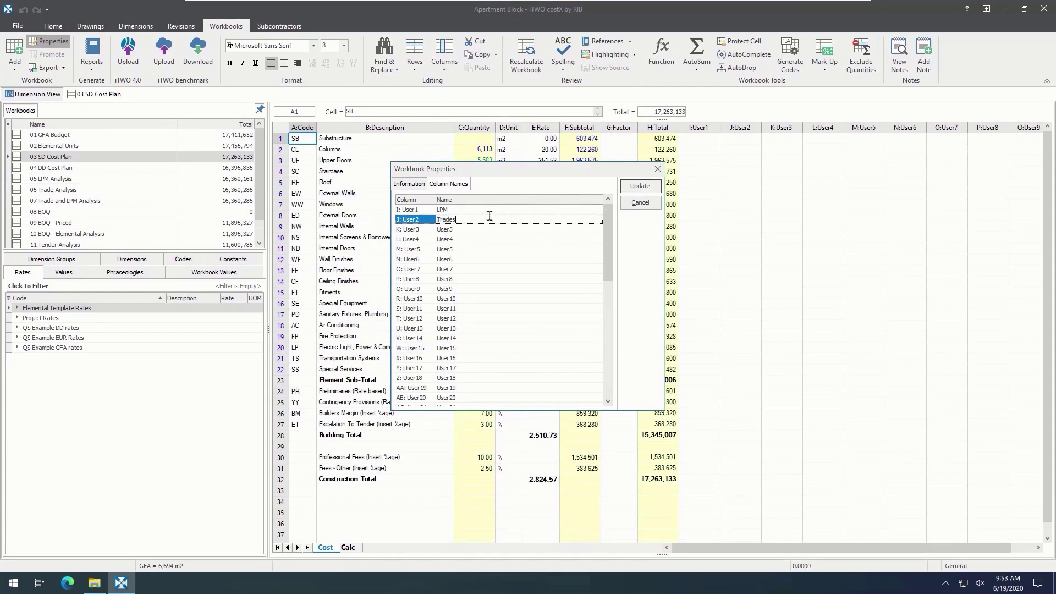
{"action": "left_click", "coordinate": [652, 187]}
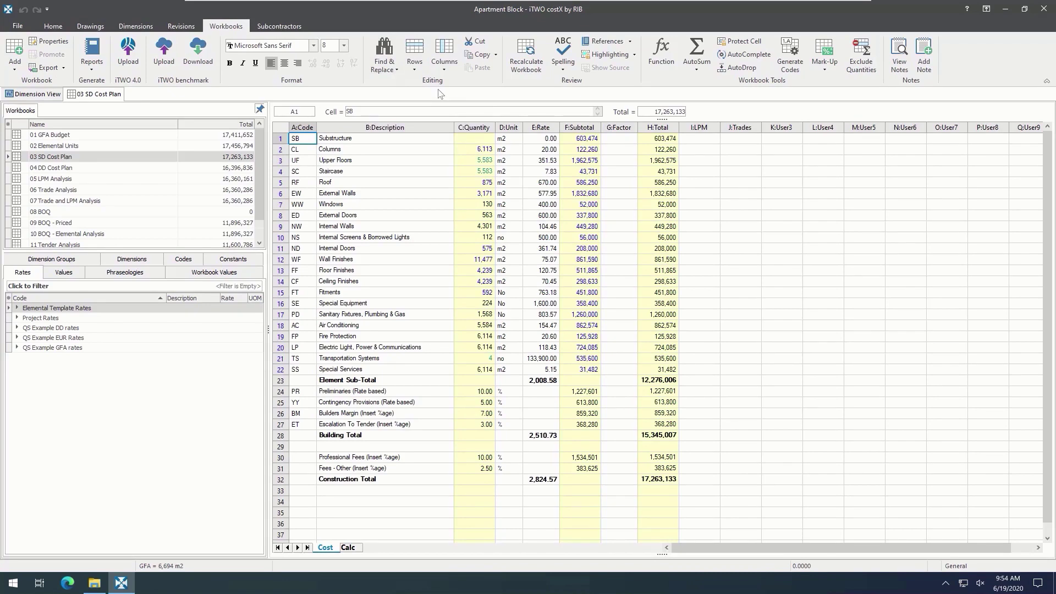
- Check the add-workbook options and the Internal Walls, External Walls and Staircase quantity formulas
{"action": "left_click", "coordinate": [19, 66]}
{"action": "left_click", "coordinate": [468, 226]}
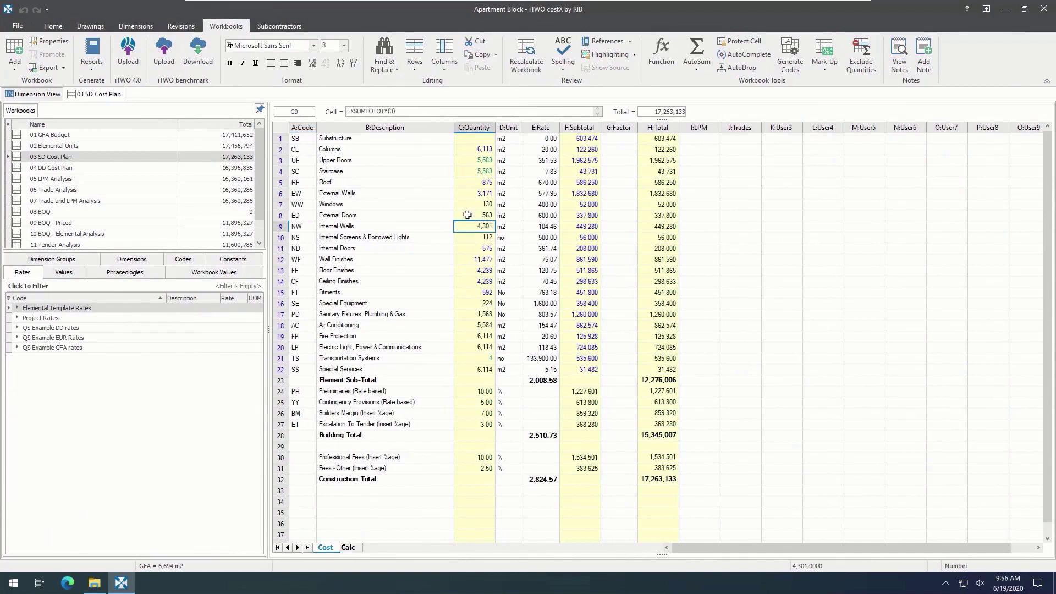
{"action": "left_click", "coordinate": [466, 194]}
{"action": "left_click", "coordinate": [466, 171]}
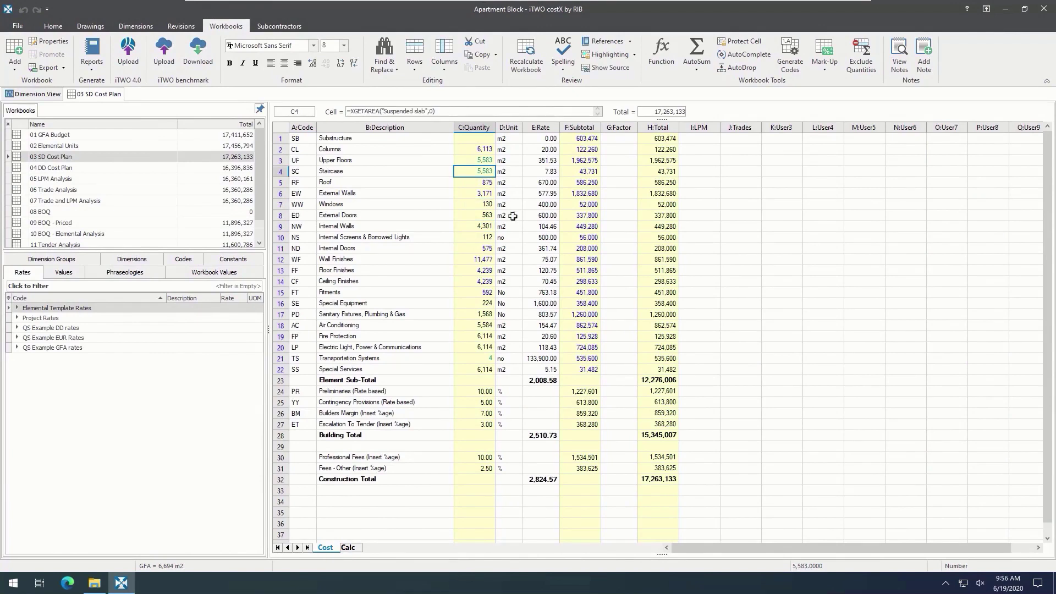
- Examine the Preliminaries subtotal, Fire Protection rate and Substructure subtotal formulas
{"action": "left_click", "coordinate": [585, 393]}
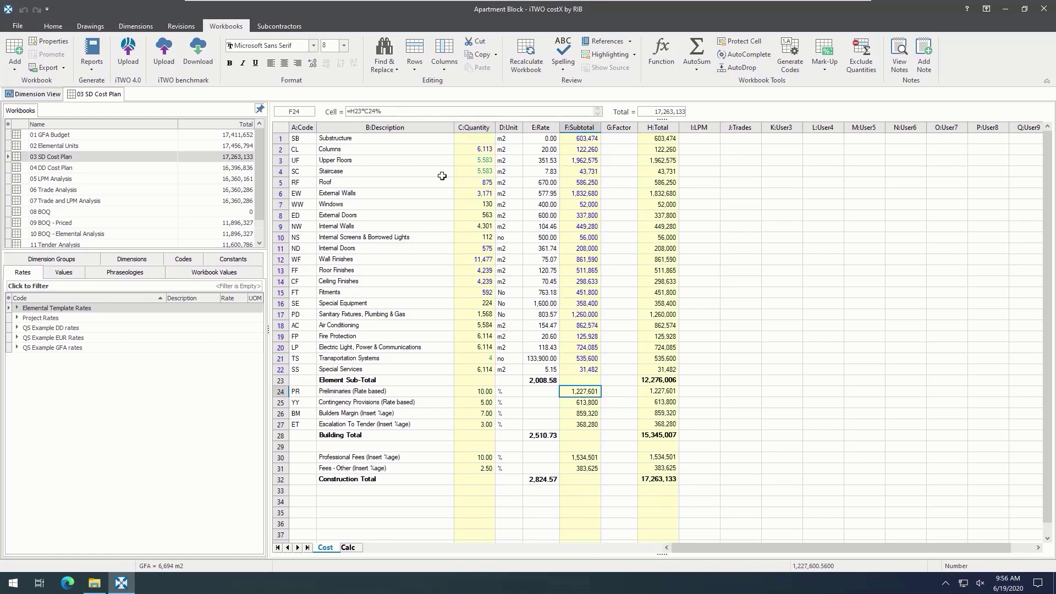
{"action": "left_click", "coordinate": [383, 111]}
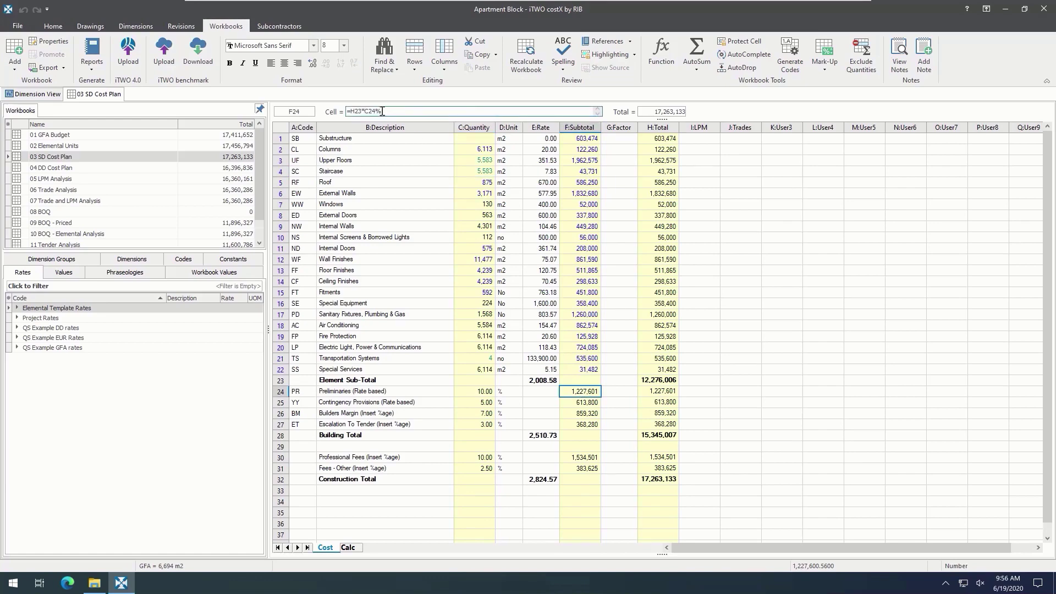
{"action": "left_click", "coordinate": [529, 337]}
{"action": "left_click", "coordinate": [418, 110]}
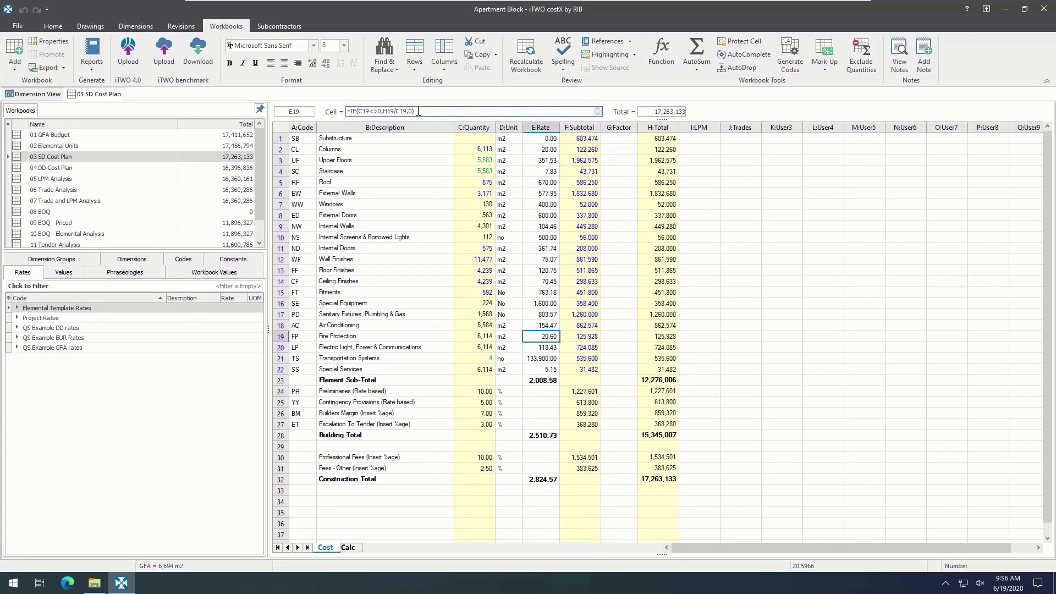
{"action": "left_click", "coordinate": [567, 138]}
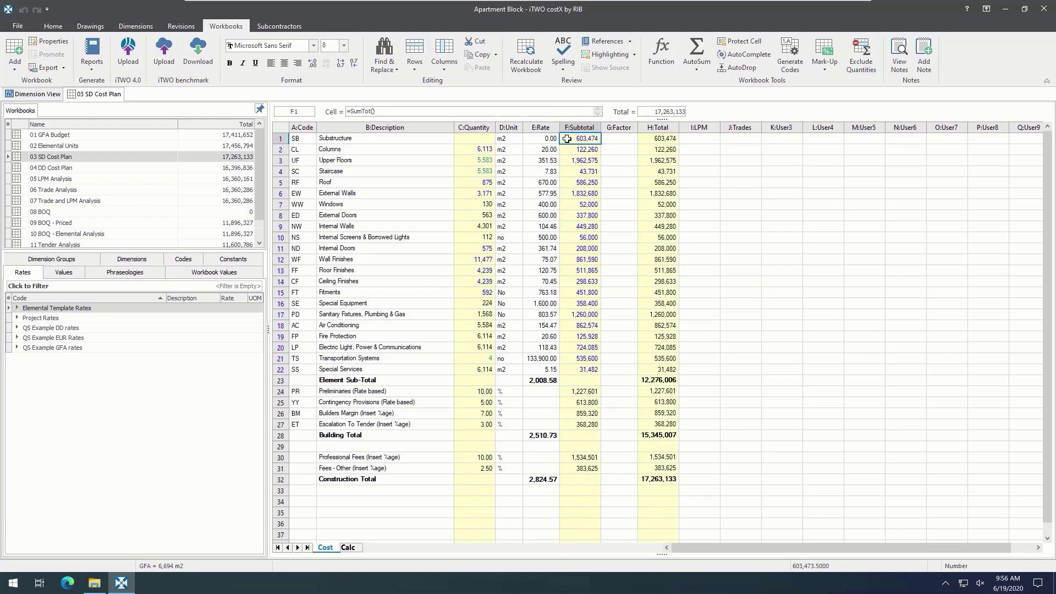
- Drill into Substructure, review the slab on ground quantity and rate build-ups, and return
{"action": "double_click", "coordinate": [567, 139]}
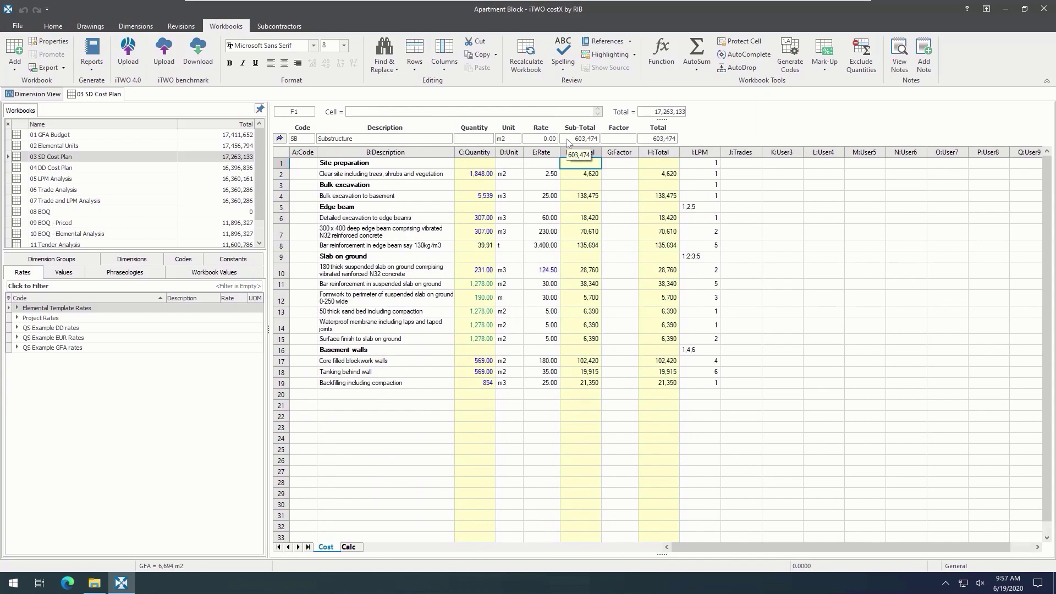
{"action": "left_click", "coordinate": [464, 268]}
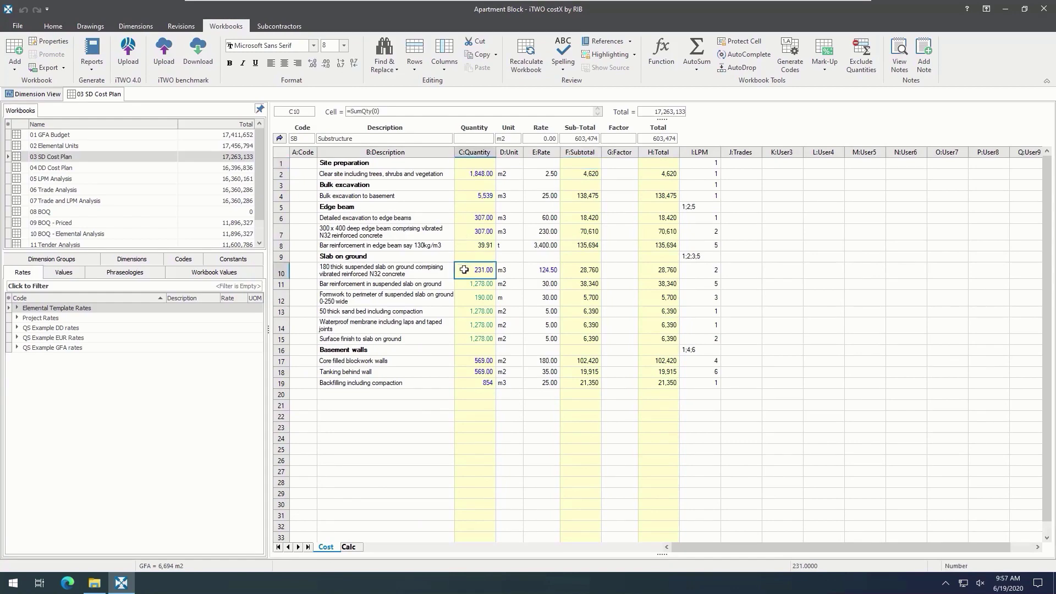
{"action": "double_click", "coordinate": [464, 268]}
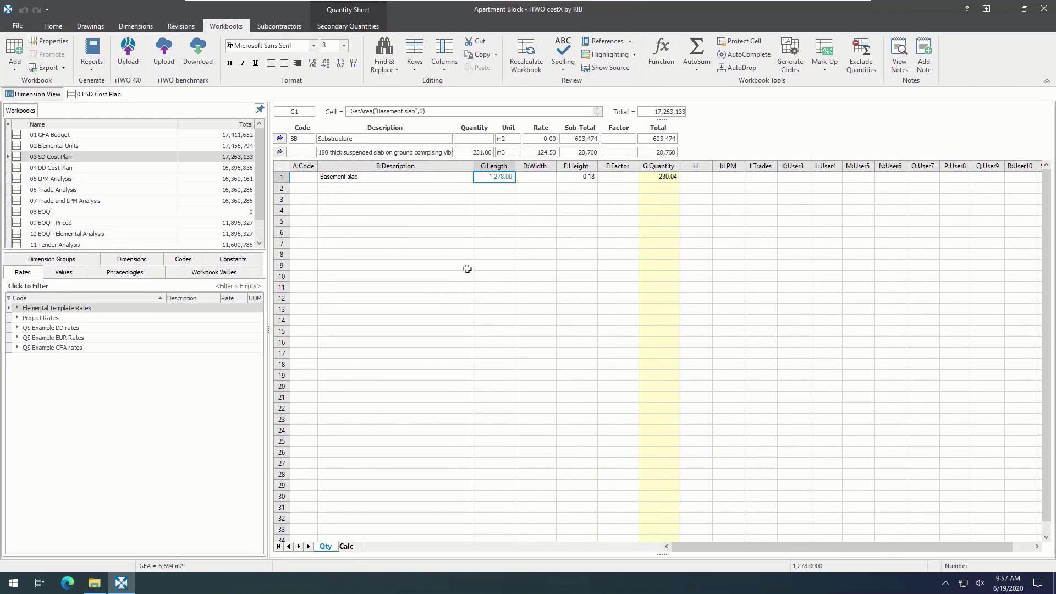
{"action": "left_click", "coordinate": [280, 152]}
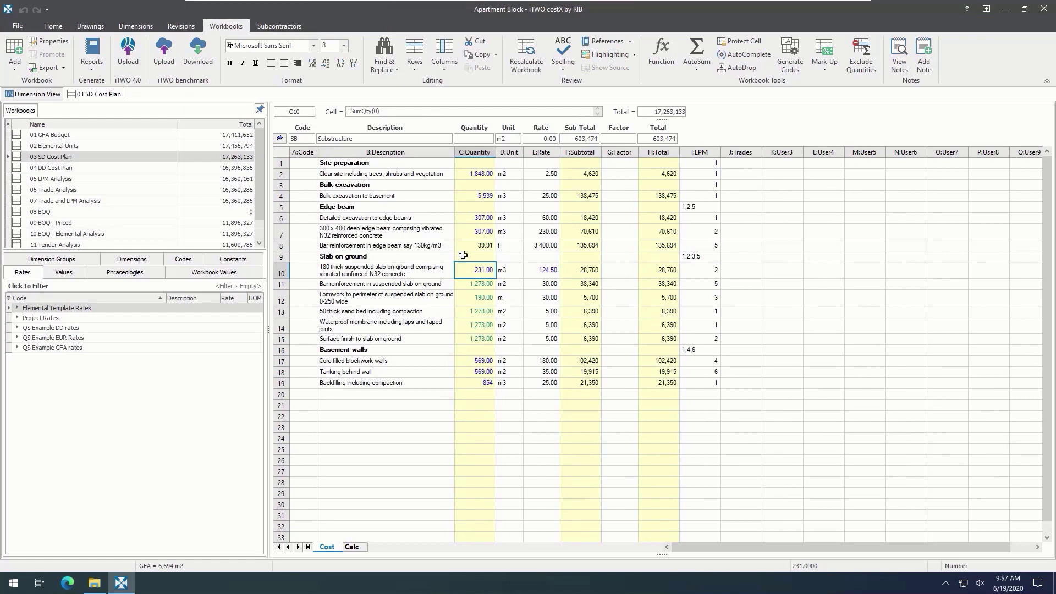
{"action": "left_click", "coordinate": [533, 270]}
{"action": "double_click", "coordinate": [534, 270]}
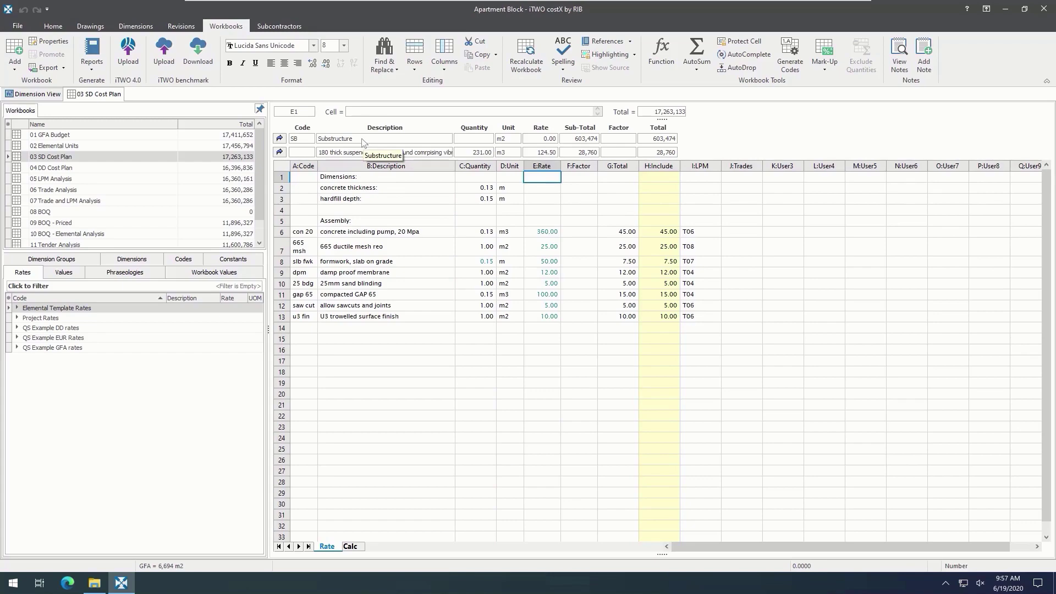
{"action": "left_click", "coordinate": [282, 139]}
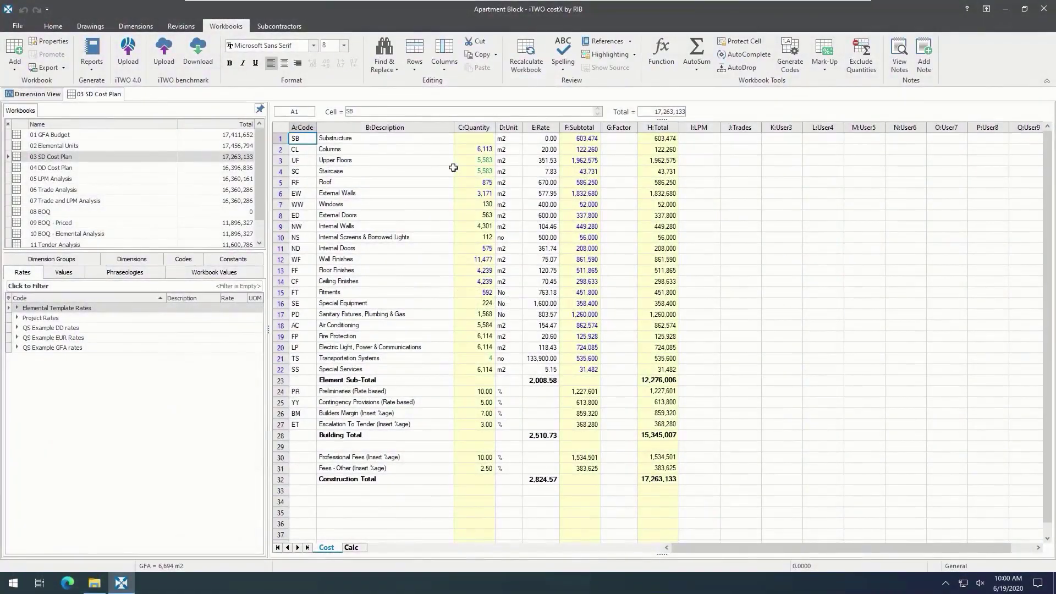
- Drag the Basement slab dimension group from 02 SUBSTRUCTURE onto Substructure's quantity cell C1
{"action": "left_click", "coordinate": [466, 160]}
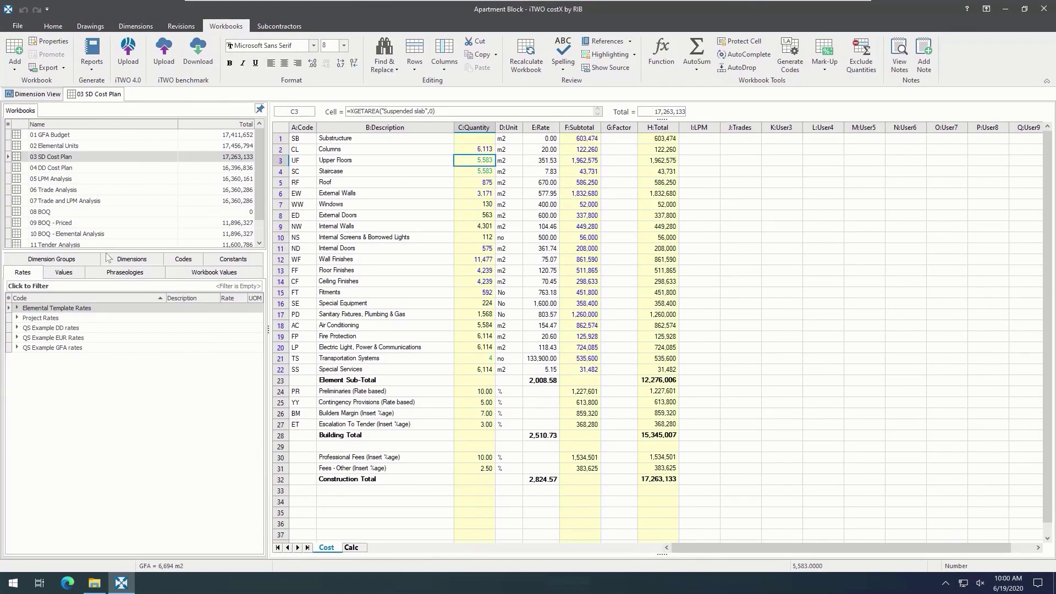
{"action": "left_click", "coordinate": [91, 260]}
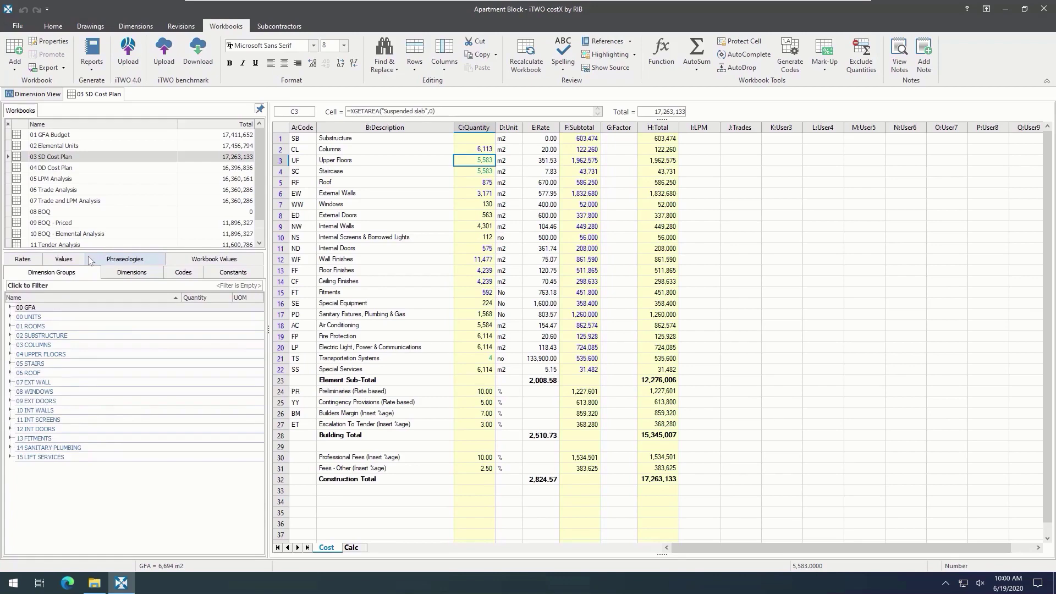
{"action": "left_click", "coordinate": [11, 335]}
{"action": "left_click", "coordinate": [105, 345]}
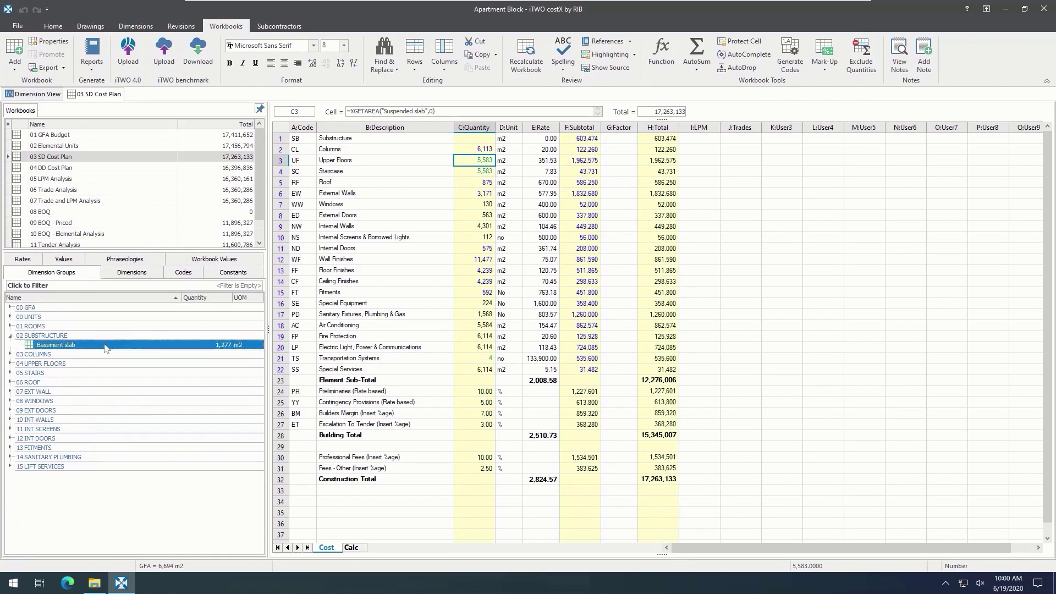
{"action": "mouse_move", "coordinate": [108, 349]}
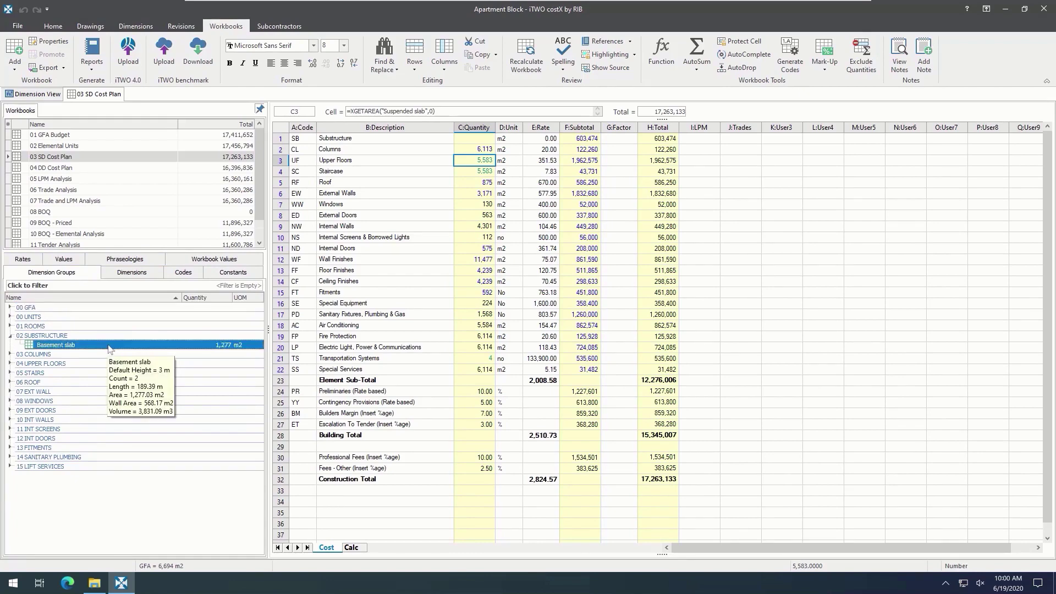
{"action": "left_click_drag", "start_coordinate": [108, 349], "coordinate": [477, 142]}
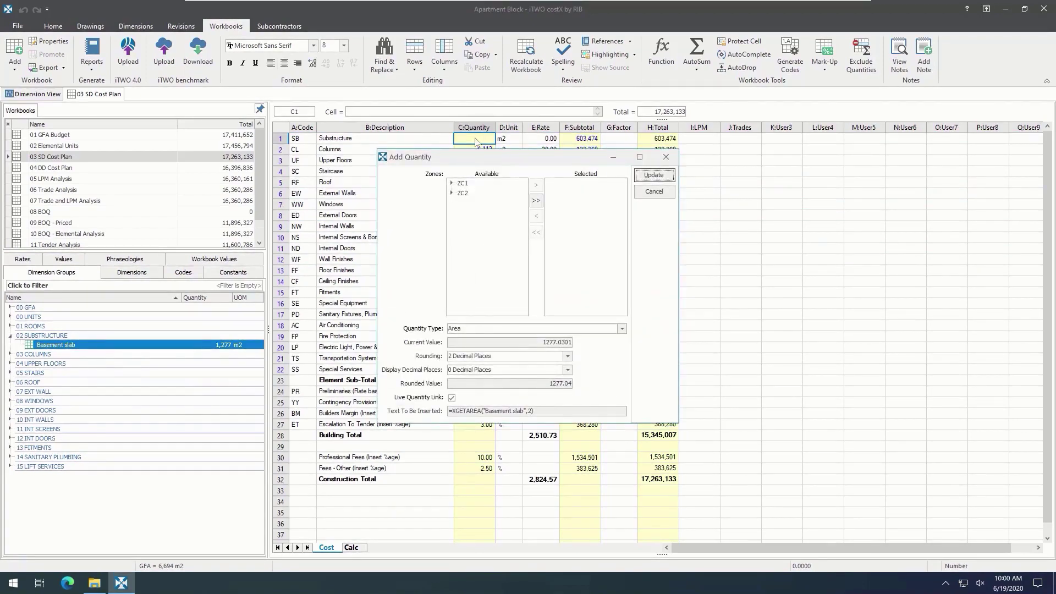
- Set the quantity type to Area and insert the live Basement slab area of 1,277 m2
{"action": "left_click", "coordinate": [622, 329]}
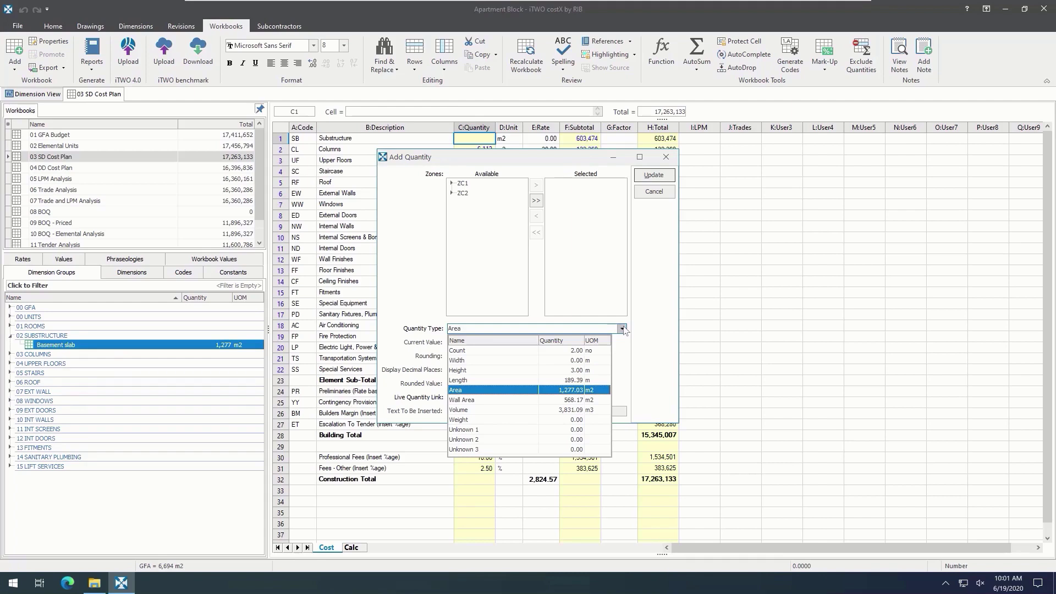
{"action": "left_click", "coordinate": [623, 329]}
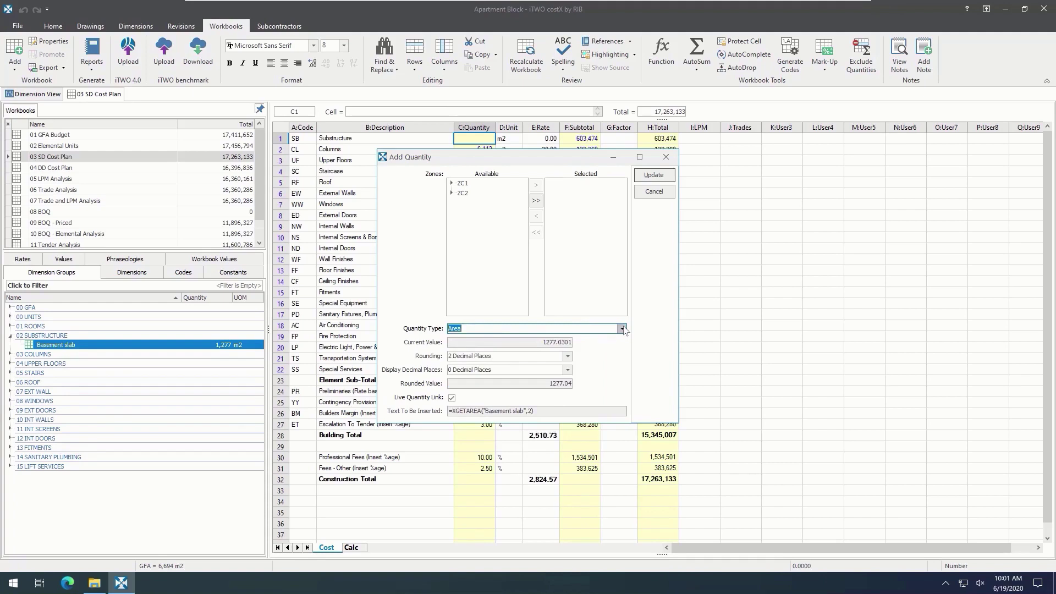
{"action": "left_click", "coordinate": [667, 175]}
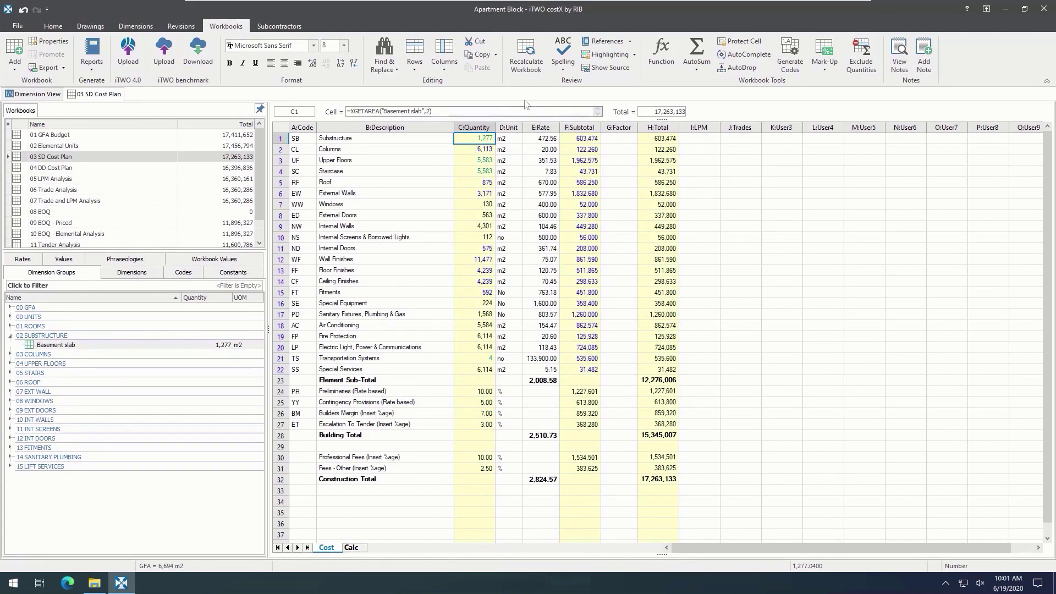
- Delete the extra strip dimension so the Basement slab measures 1,177 m2, then return to the cost plan
{"action": "left_click", "coordinate": [627, 69]}
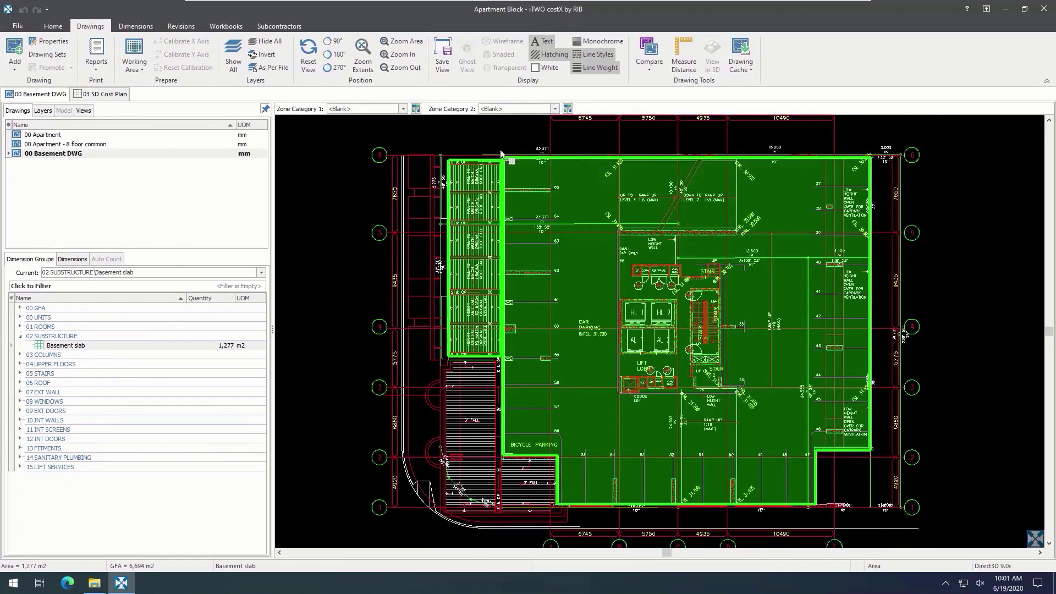
{"action": "left_click", "coordinate": [459, 210]}
{"action": "key", "text": "Delete"}
{"action": "left_click", "coordinate": [521, 310]}
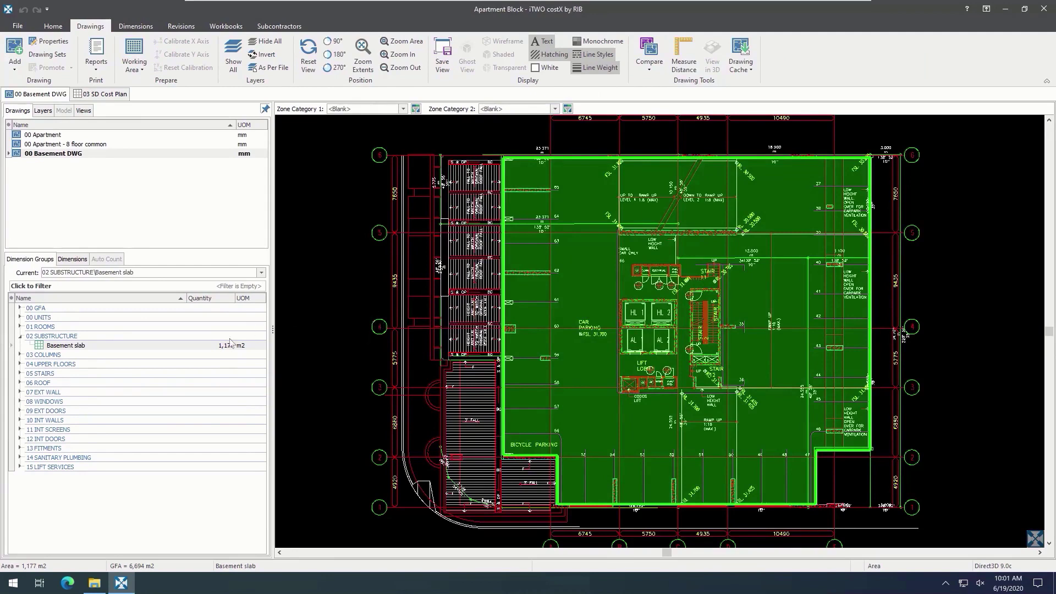
{"action": "mouse_move", "coordinate": [242, 350]}
{"action": "left_click", "coordinate": [121, 95]}
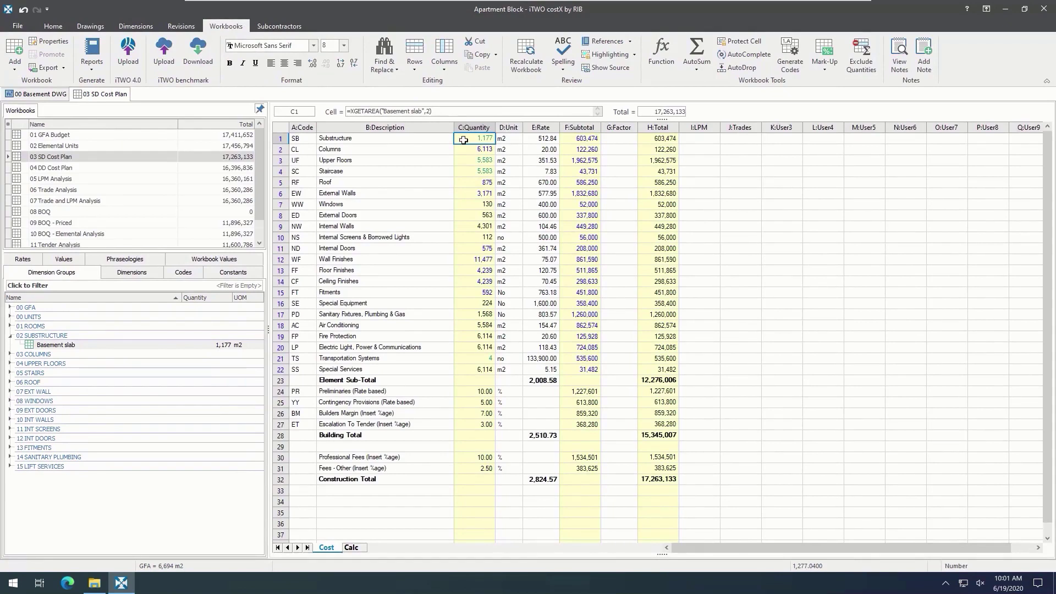
- Drill from Substructure into the slab on ground rate build-up and show the con 20 rate's library source
{"action": "double_click", "coordinate": [569, 139]}
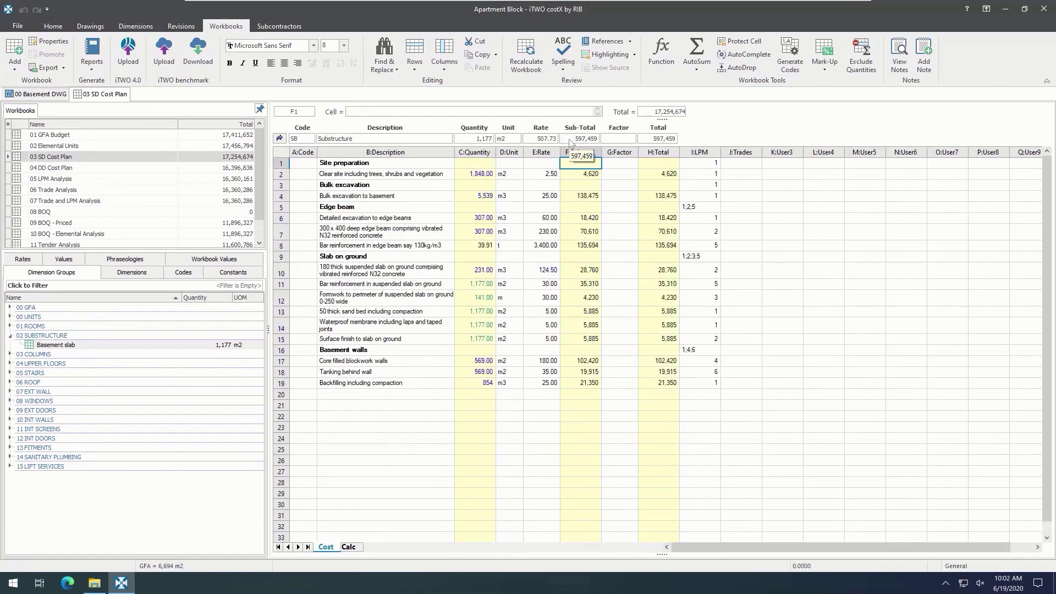
{"action": "double_click", "coordinate": [534, 271]}
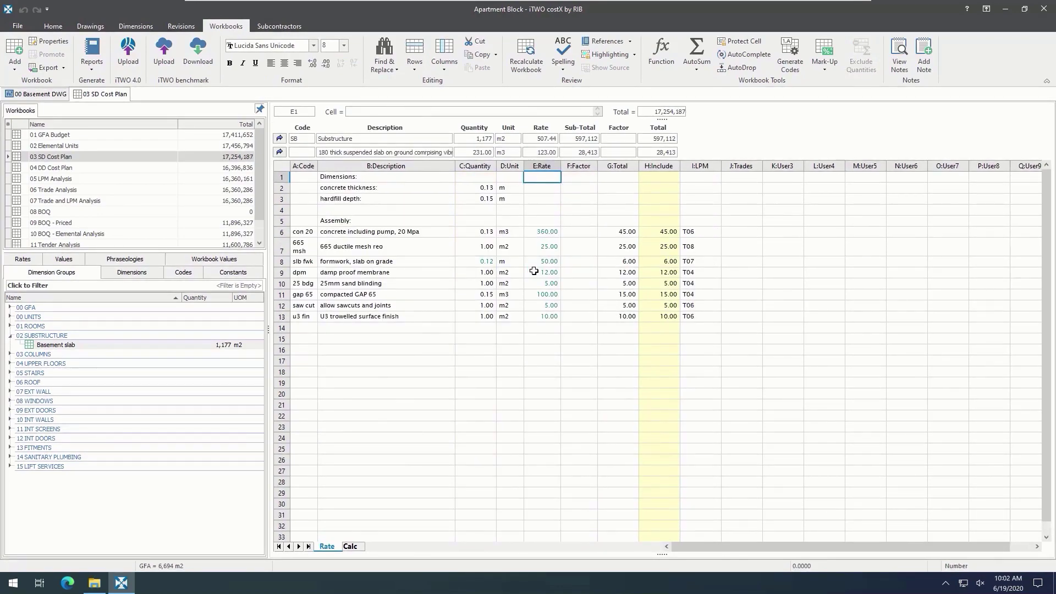
{"action": "left_click_drag", "start_coordinate": [532, 232], "coordinate": [529, 314]}
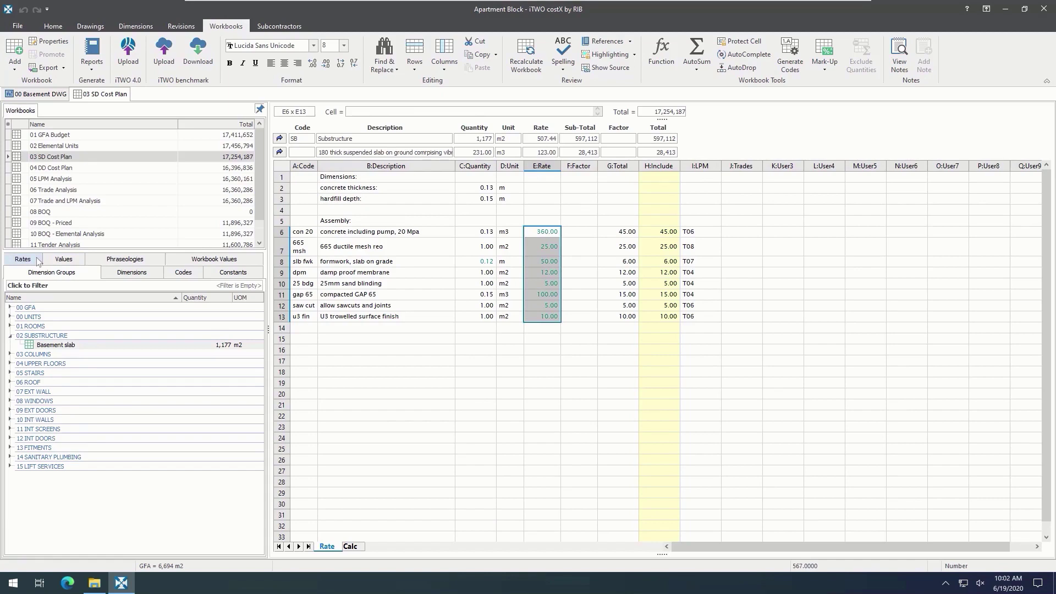
{"action": "left_click", "coordinate": [550, 234]}
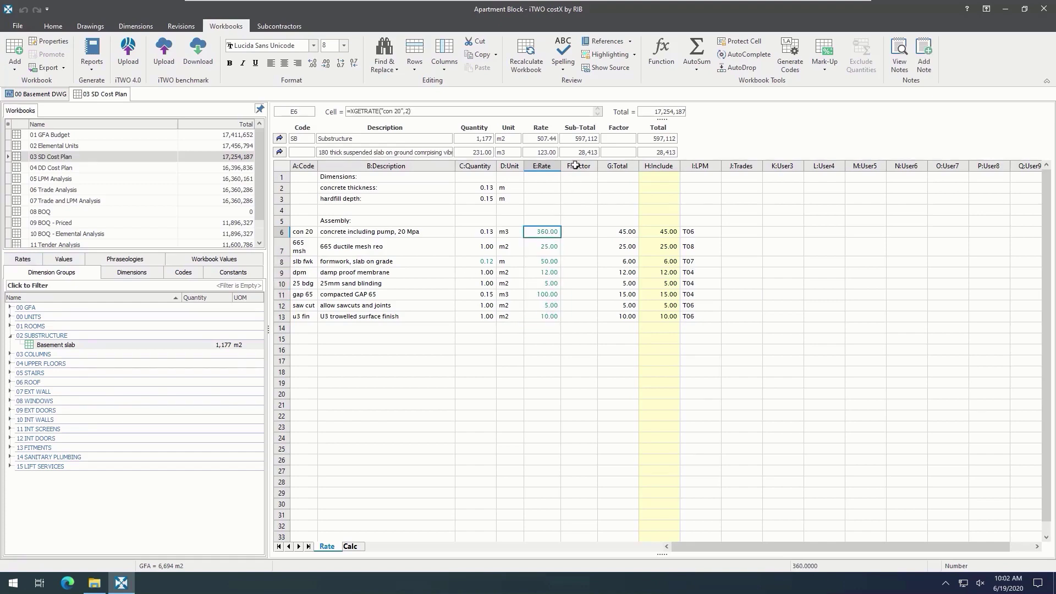
{"action": "left_click", "coordinate": [623, 69]}
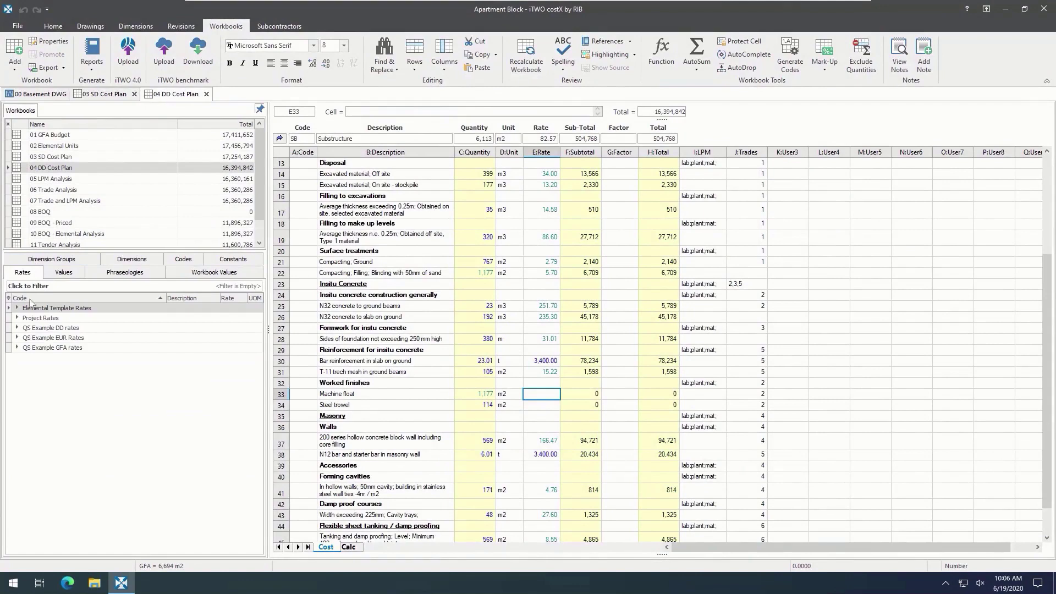
- Insert a new rate into the QS Example DD rates' Comp-Insitu Concrete group
{"action": "left_click", "coordinate": [17, 327]}
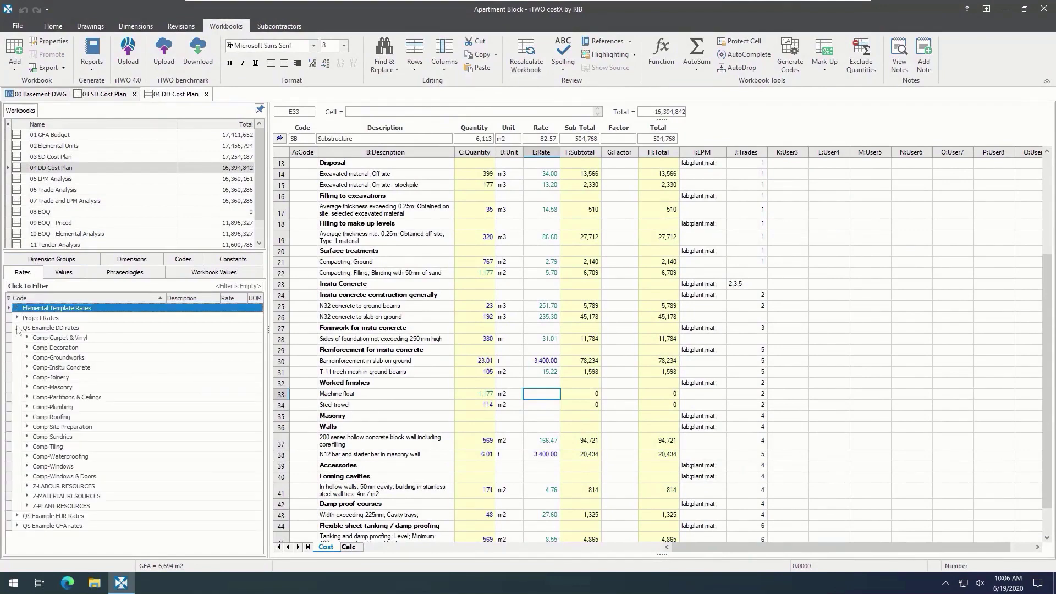
{"action": "left_click", "coordinate": [27, 368]}
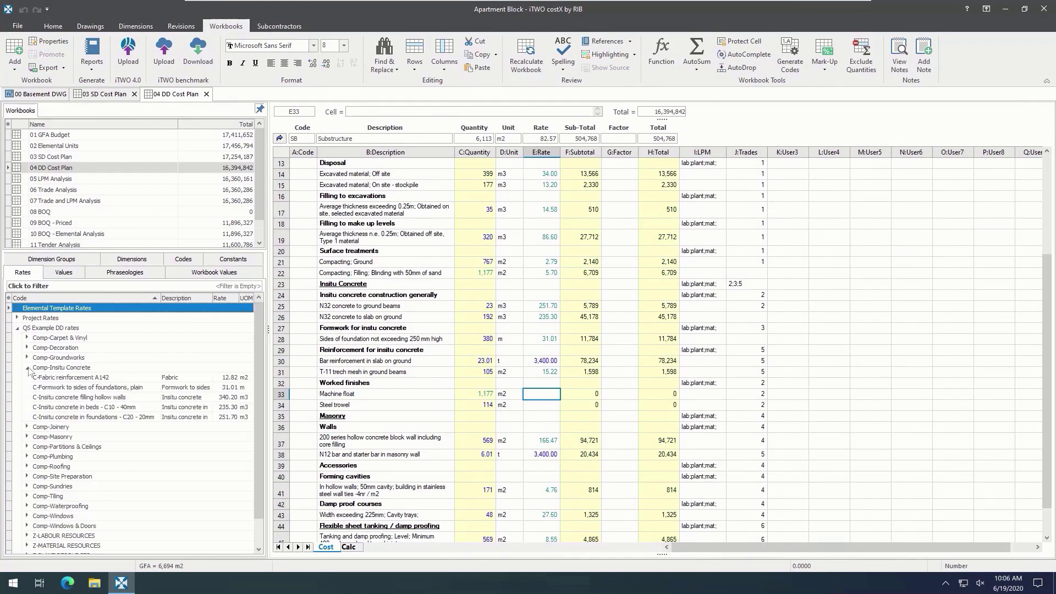
{"action": "right_click", "coordinate": [46, 369]}
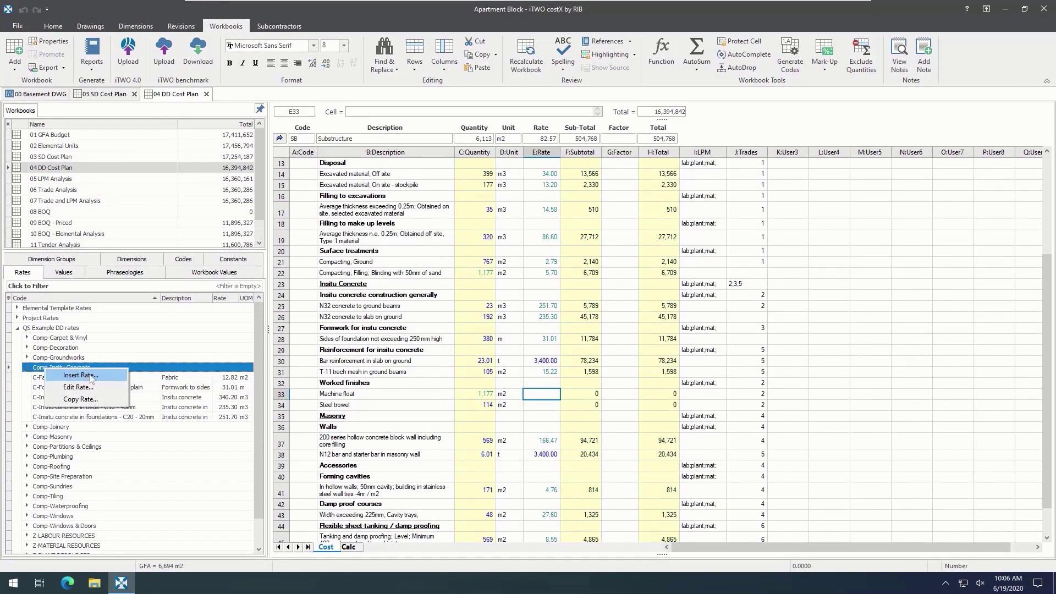
{"action": "left_click", "coordinate": [80, 375]}
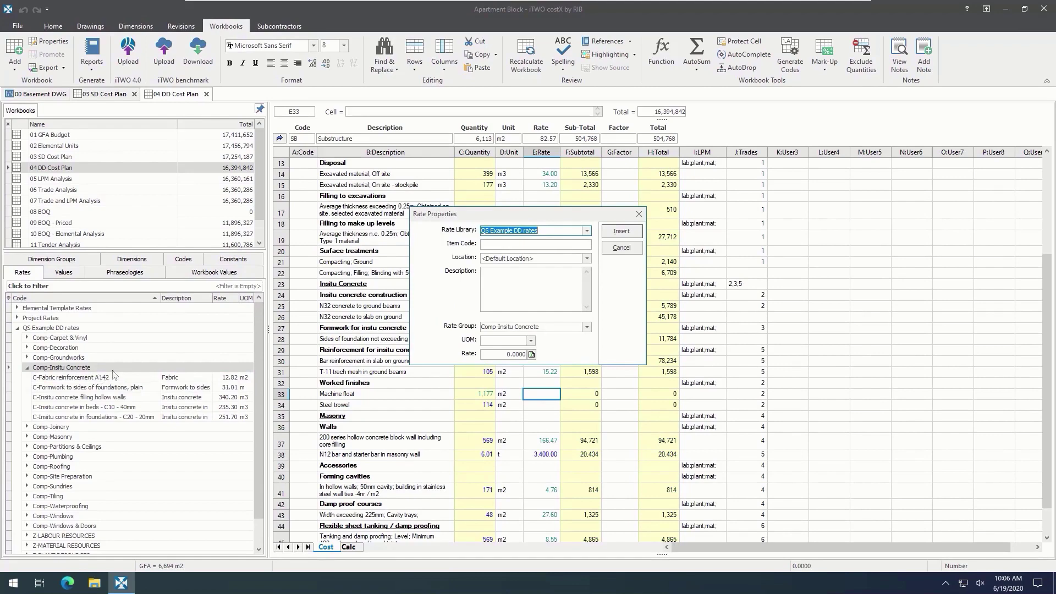
- Give the rate item code C-Power floating, description Power floating, unit m2, and an empty rate
{"action": "left_click", "coordinate": [500, 245]}
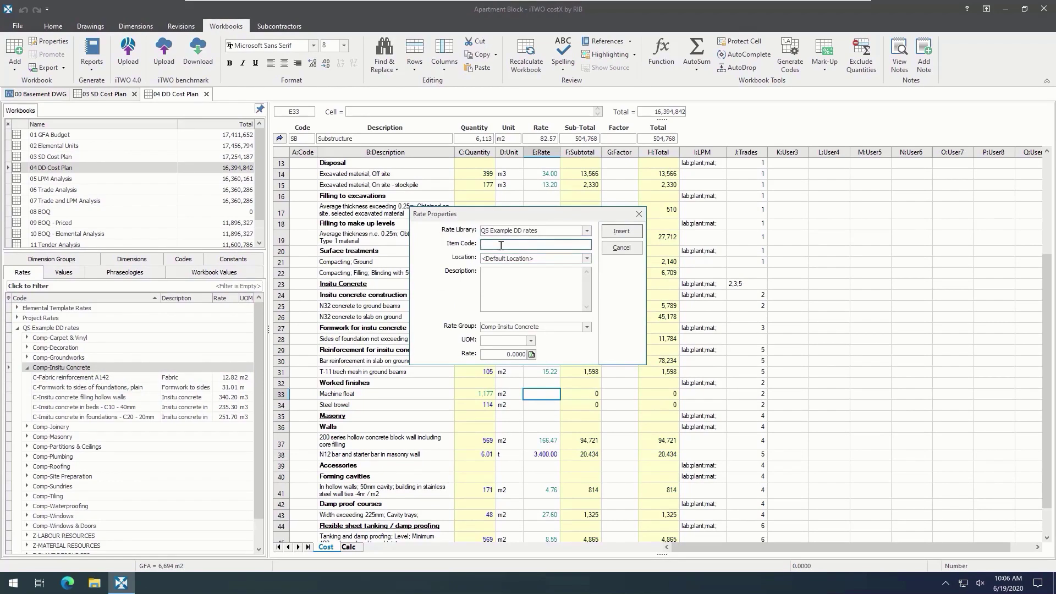
{"action": "type", "text": "C-Power floating"}
{"action": "left_click", "coordinate": [510, 281]}
{"action": "type", "text": "Power floating"}
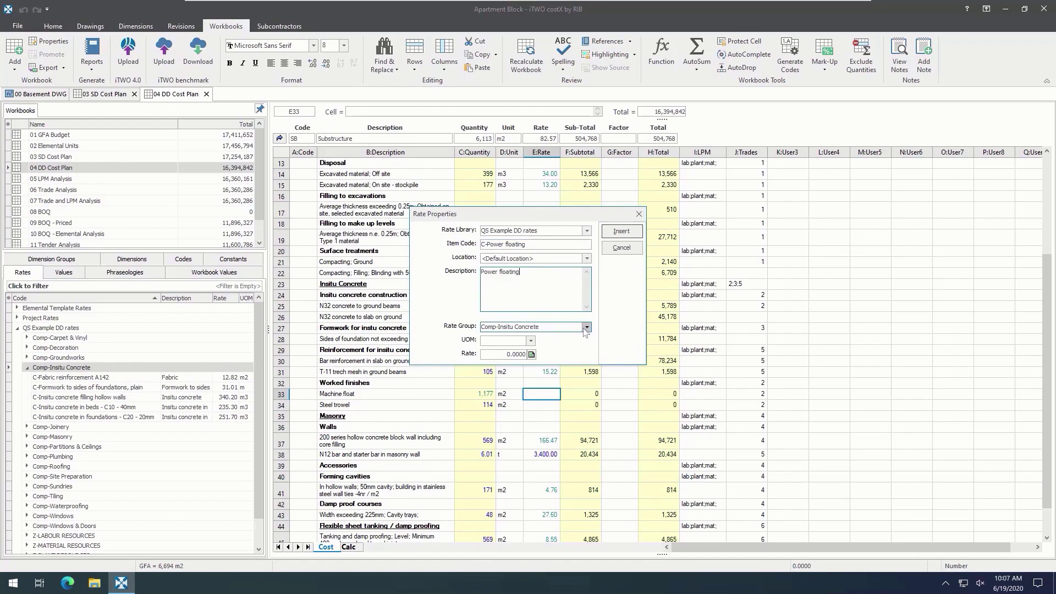
{"action": "left_click", "coordinate": [524, 341]}
{"action": "type", "text": "m"}
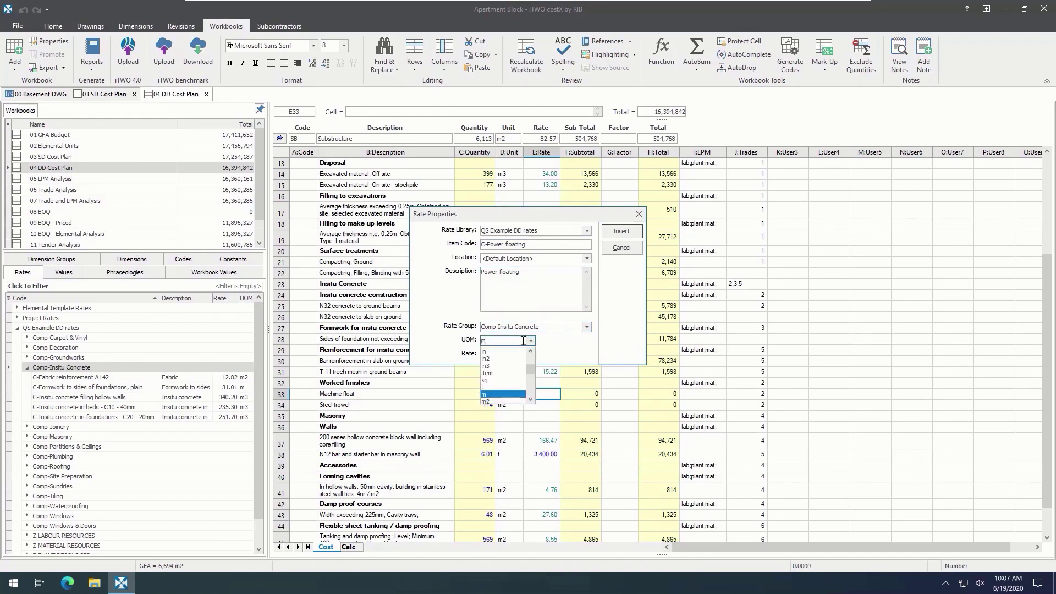
{"action": "type", "text": "2"}
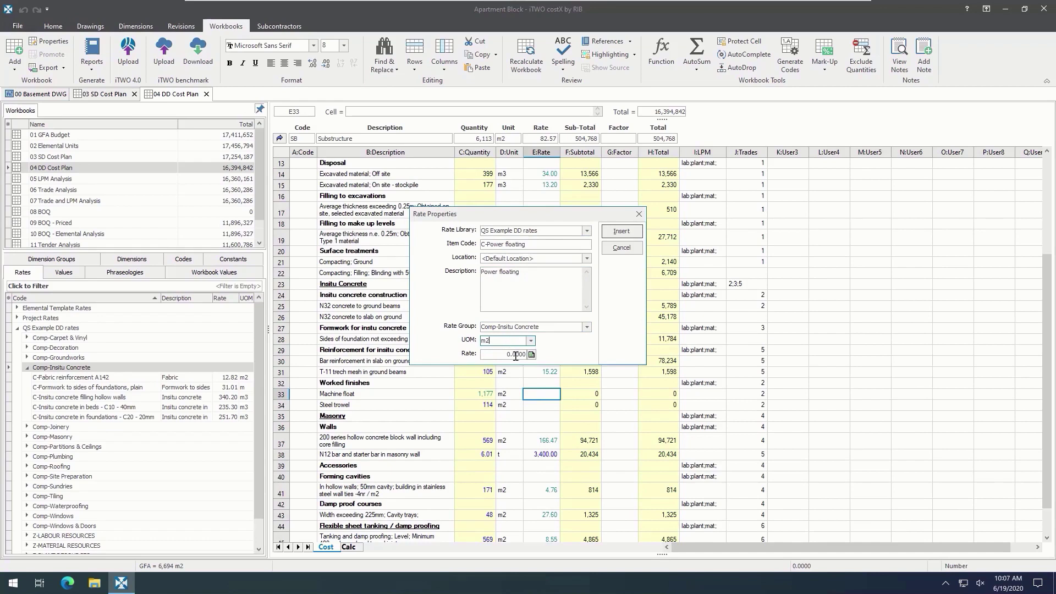
{"action": "left_click", "coordinate": [516, 355]}
{"action": "type", "text": "7.80"}
{"action": "key", "text": "BackSpace"}
{"action": "key", "text": "BackSpace"}
{"action": "key", "text": "BackSpace"}
- Build C-Power floating at 7.80 per m2 from pasted labourer, chargehand and power float rows, and insert it
{"action": "left_click", "coordinate": [532, 355]}
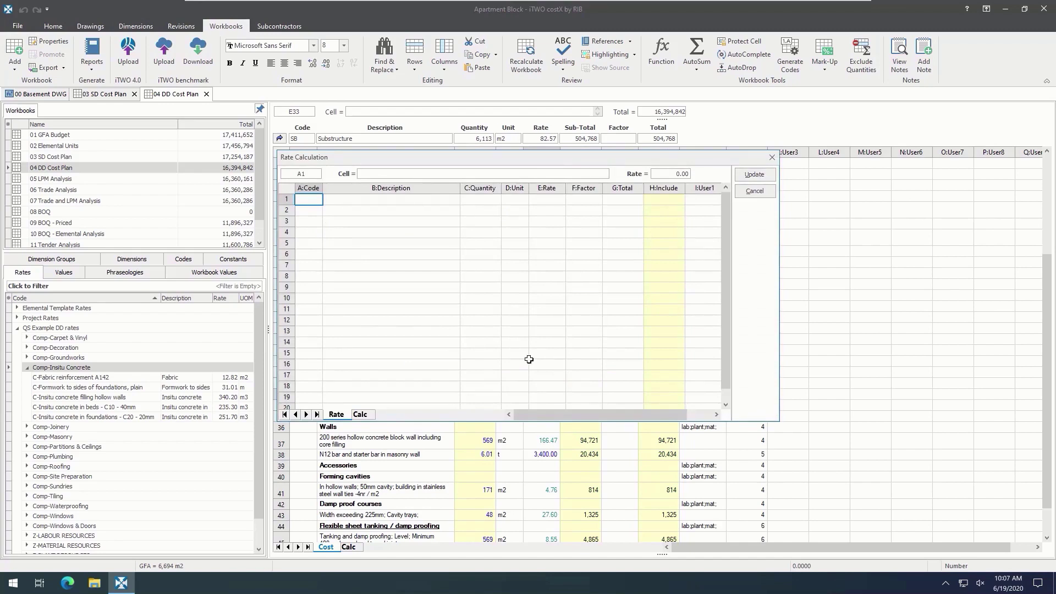
{"action": "type", "text": "L-Labourer\tLabourer\t0.15\thr\t45.00\t\t6.75\t6.75\tlab L-Chargehand\tChargehand\t0.01\thr\t45.00\t\t0.45\t0.45\tlab P-Power Float\tPower Float\t0.00\tweek\t160.00\t\t0.60\t0.60\tplant"}
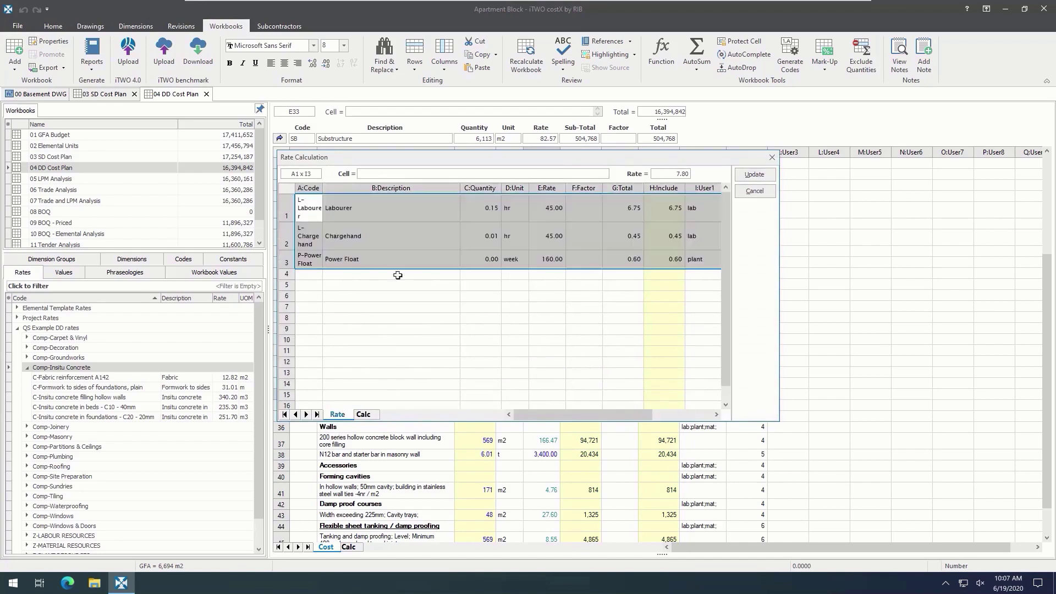
{"action": "left_click", "coordinate": [440, 285]}
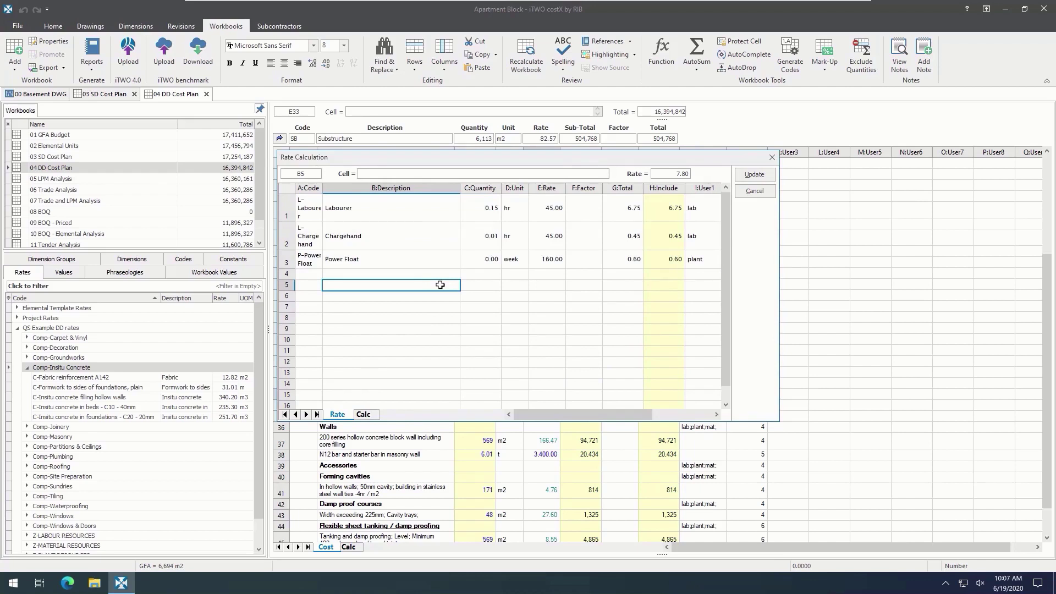
{"action": "left_click", "coordinate": [770, 179]}
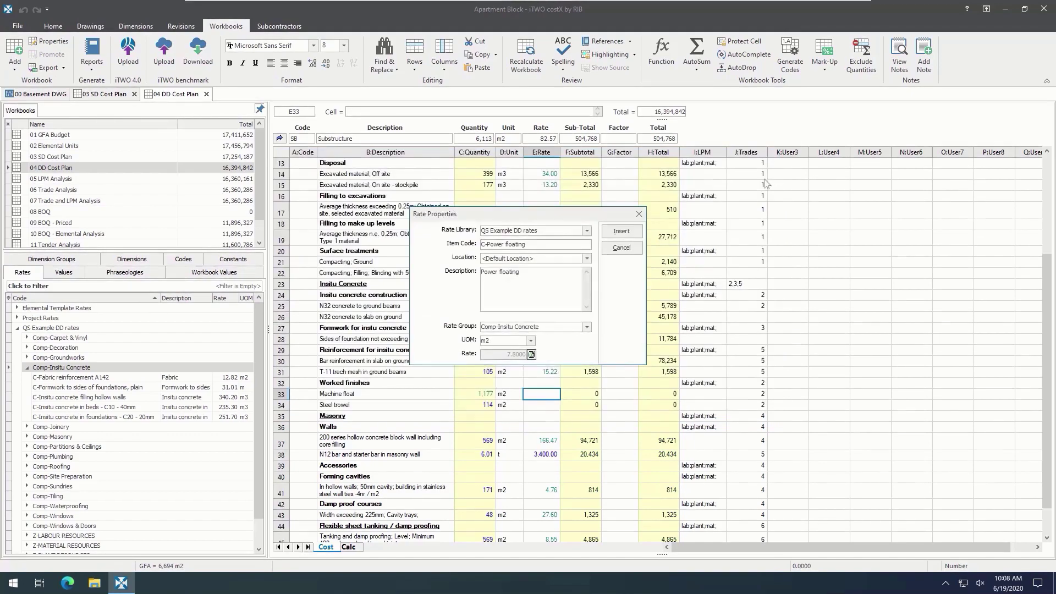
{"action": "left_click", "coordinate": [622, 231]}
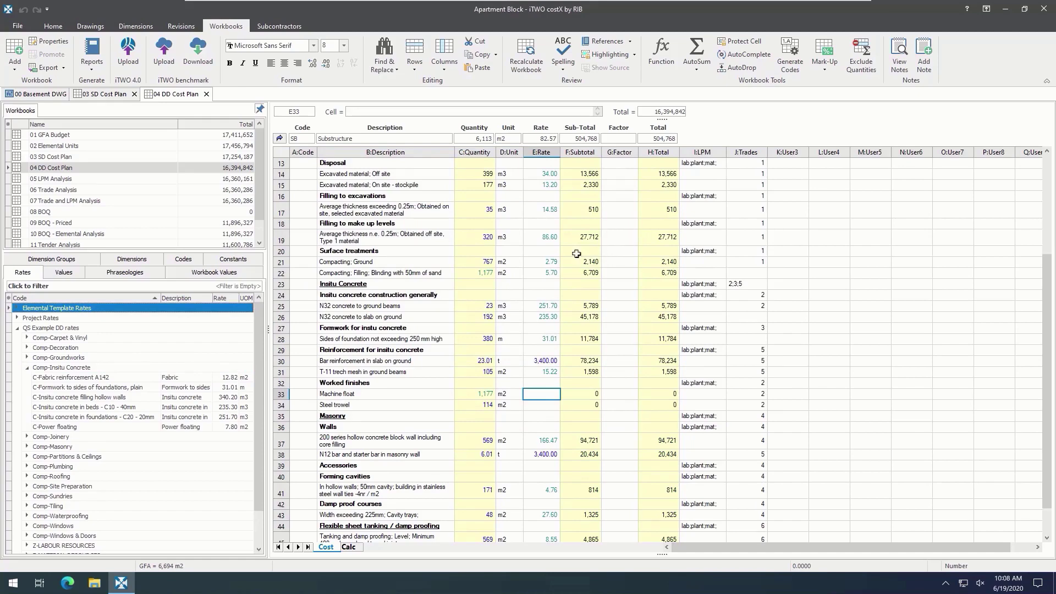
- Link the C-Power floating rate to the Machine float item at 7.80 per m2
{"action": "left_click", "coordinate": [145, 427]}
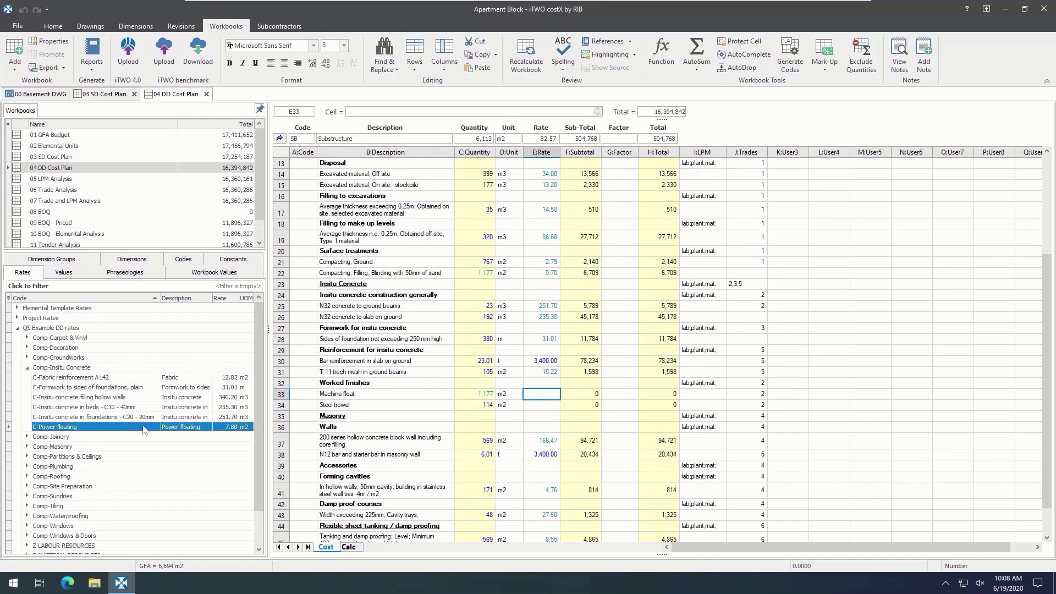
{"action": "left_click_drag", "start_coordinate": [142, 429], "coordinate": [541, 397]}
{"action": "left_click_drag", "start_coordinate": [541, 397], "coordinate": [542, 400]}
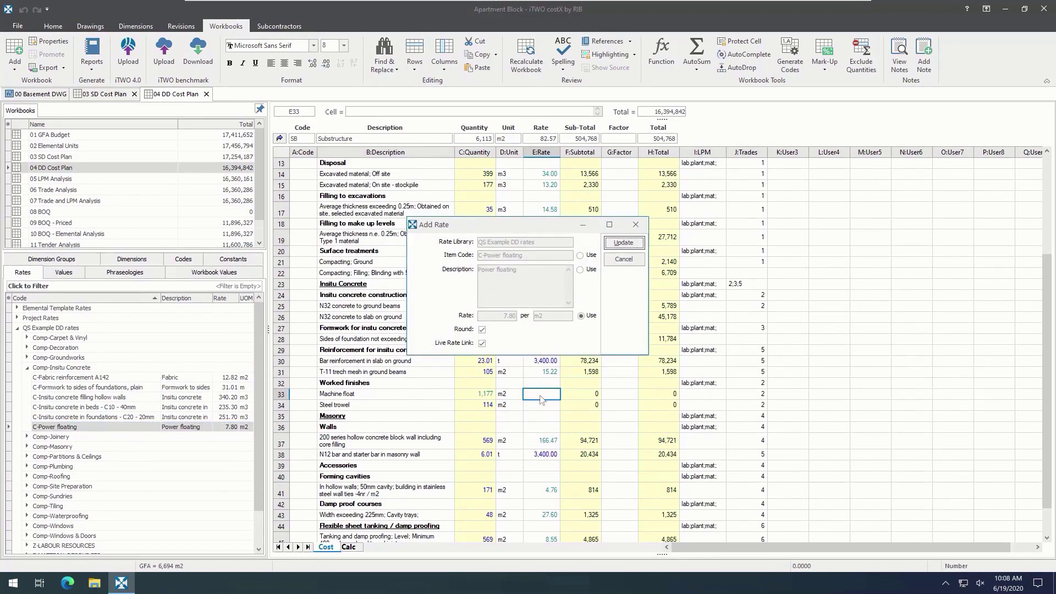
{"action": "left_click", "coordinate": [625, 243]}
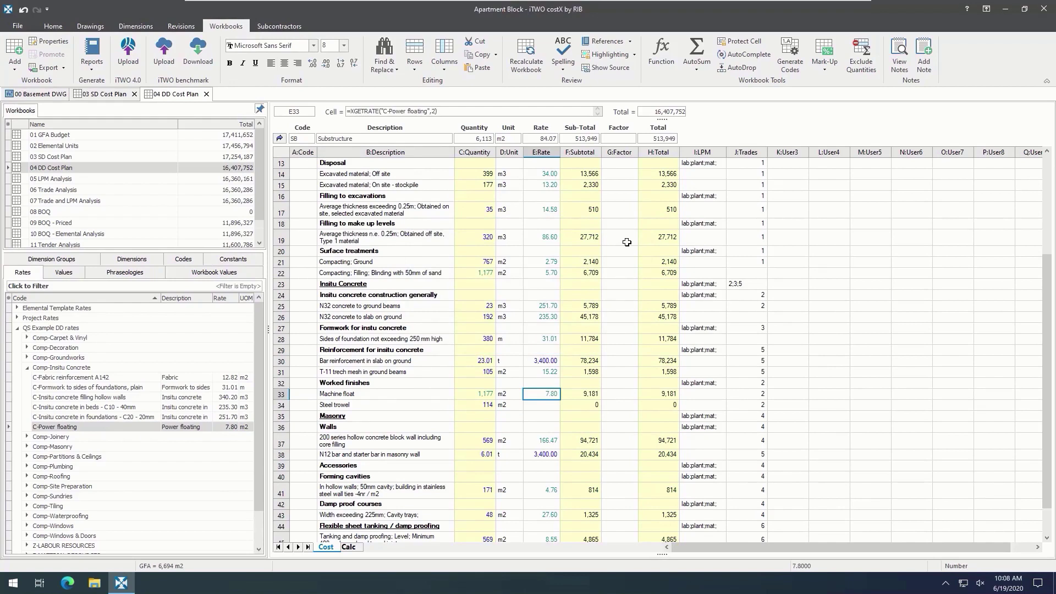
- Copy C-Power floating as a new rate coded C-Trowelling with description Trowelling
{"action": "right_click", "coordinate": [126, 428]}
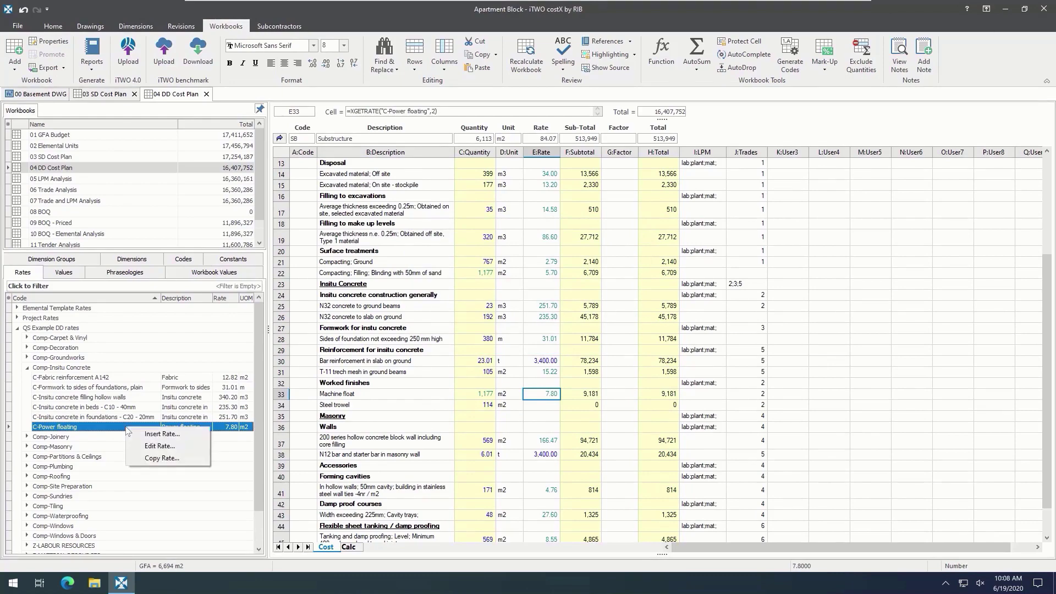
{"action": "left_click", "coordinate": [187, 458]}
{"action": "type", "text": "C-Trowelling"}
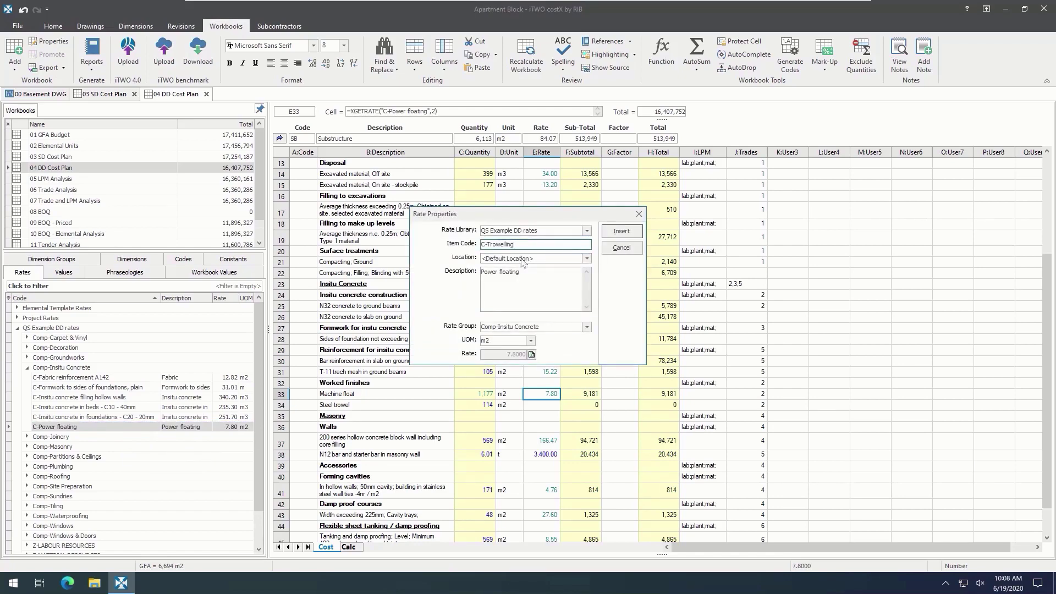
{"action": "left_click_drag", "start_coordinate": [521, 272], "coordinate": [453, 274]}
{"action": "type", "text": "Trowelling"}
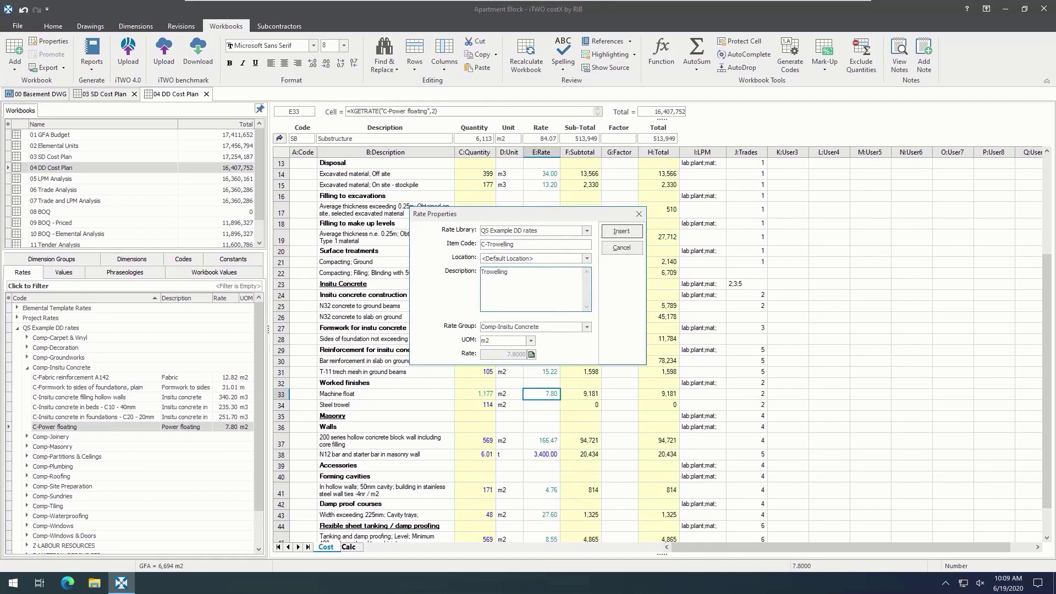
- Remove the Power Float row, set labourer 0.3 and chargehand 0.03, and add C-Trowelling at 7.20
{"action": "left_click", "coordinate": [531, 355]}
{"action": "left_click_drag", "start_coordinate": [316, 261], "coordinate": [697, 268]}
{"action": "key", "text": "Delete"}
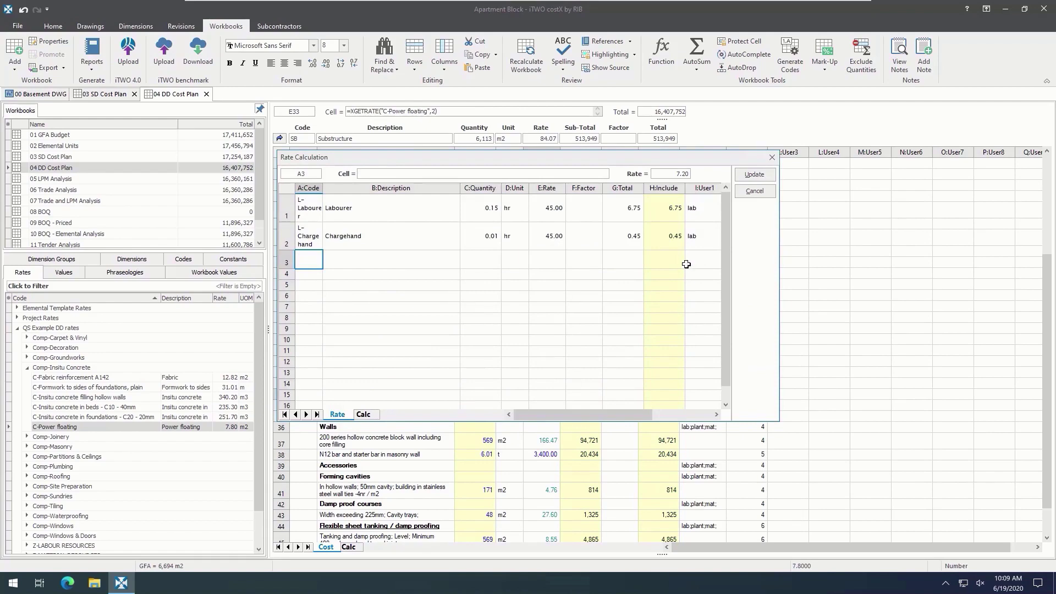
{"action": "left_click", "coordinate": [489, 211]}
{"action": "type", "text": "0.3"}
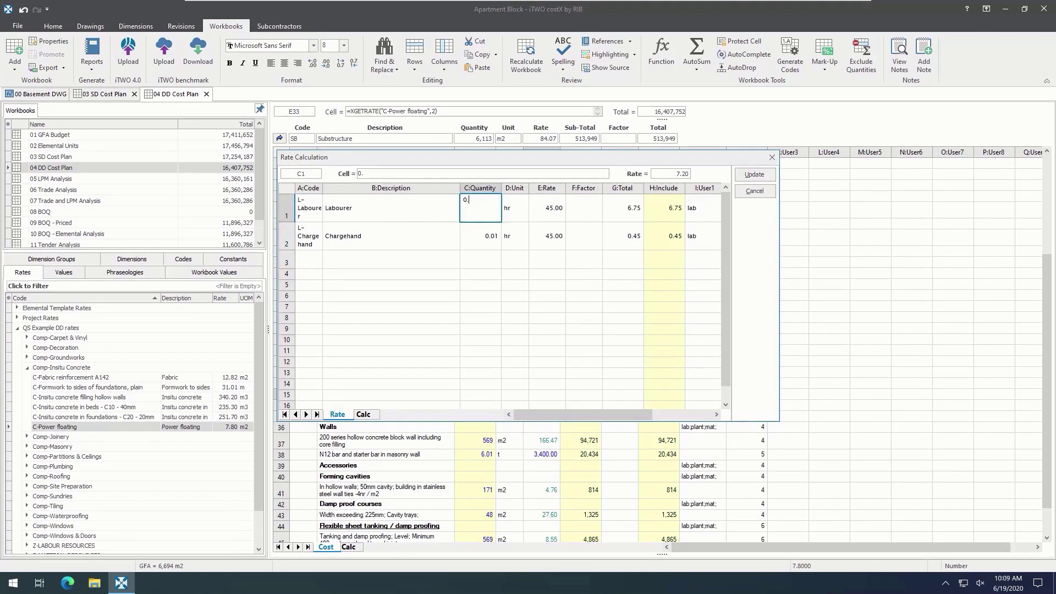
{"action": "left_click", "coordinate": [488, 233]}
{"action": "type", "text": "0.03"}
{"action": "key", "text": "Return"}
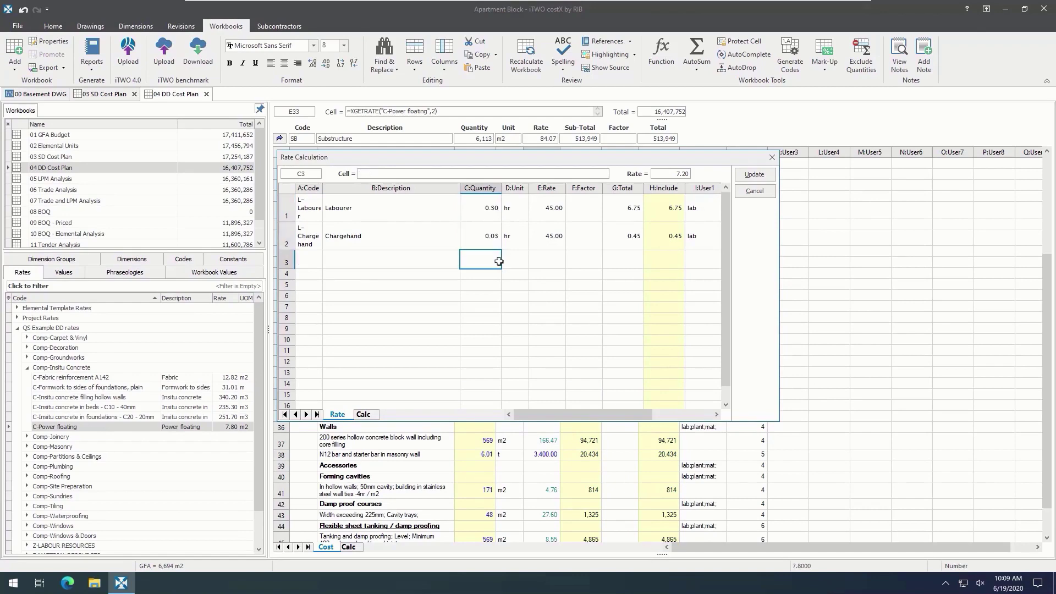
{"action": "left_click", "coordinate": [772, 178]}
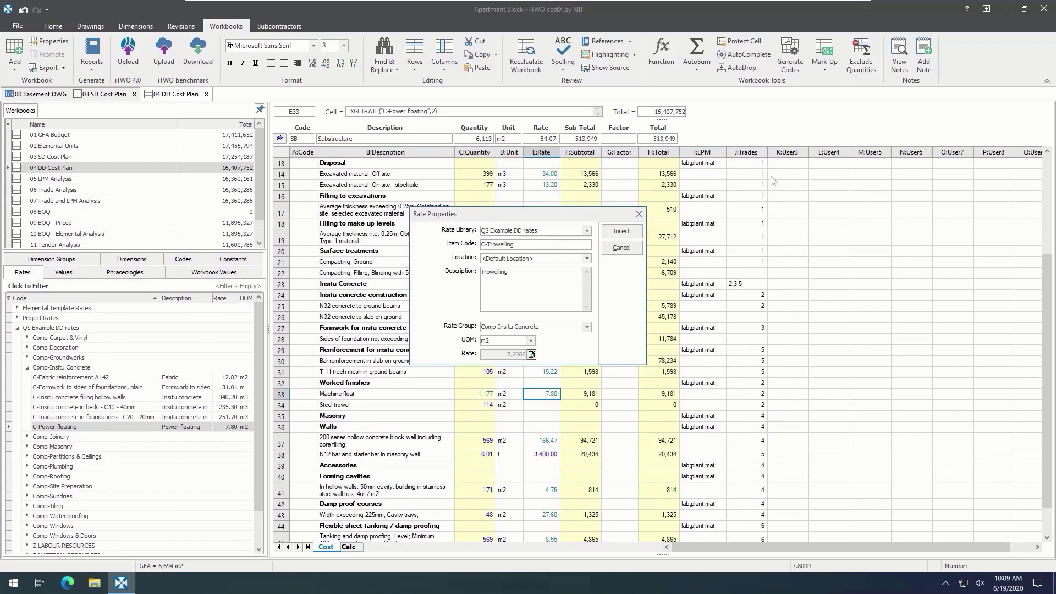
{"action": "left_click", "coordinate": [621, 231]}
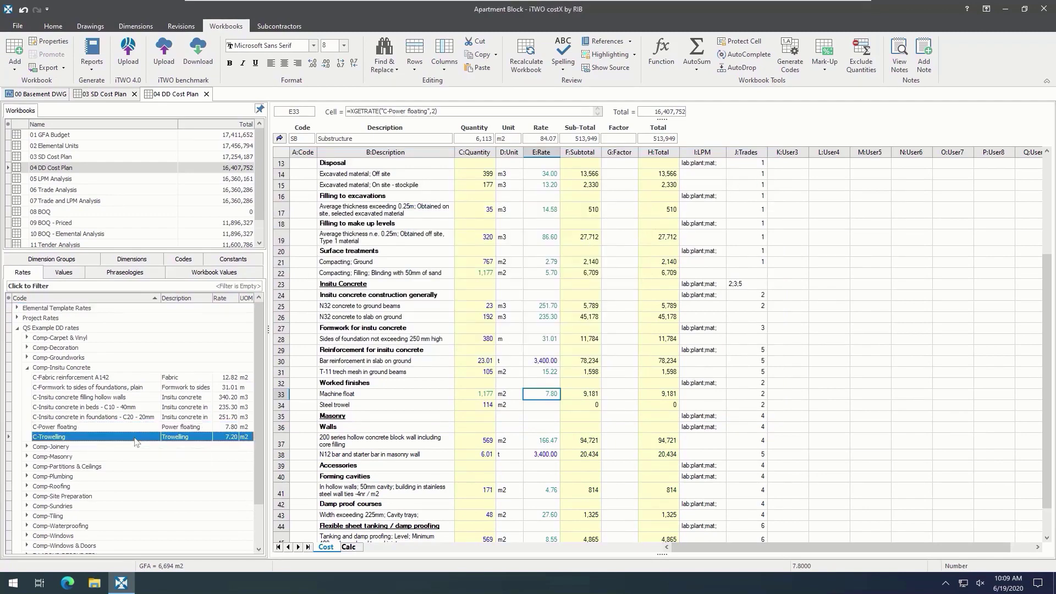
- Link C-Trowelling to Steel trowel cell E34, pricing it at 7.20 for a subtotal of 821
{"action": "left_click_drag", "start_coordinate": [135, 442], "coordinate": [544, 413]}
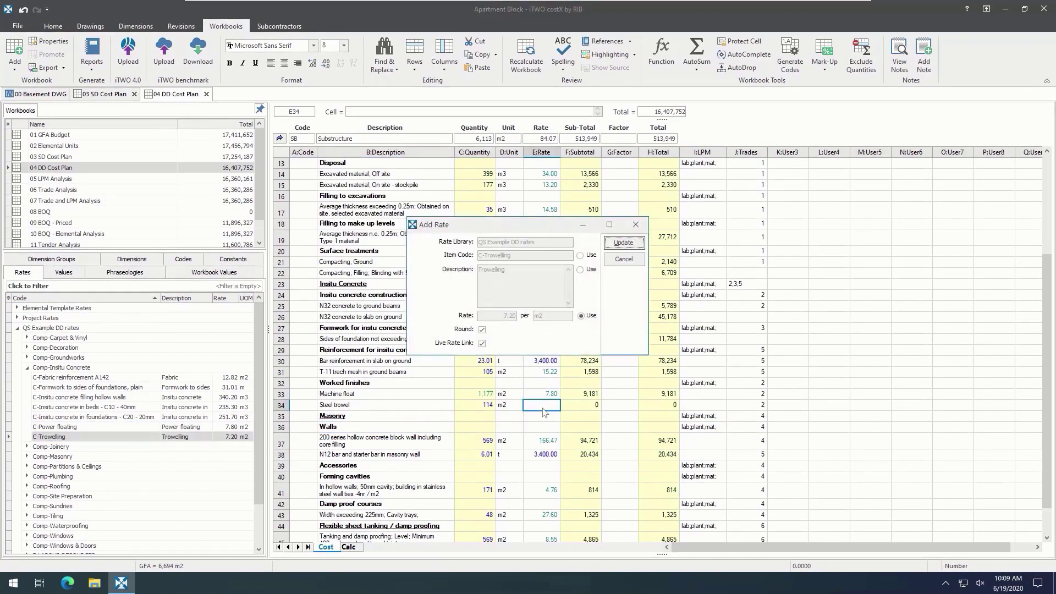
{"action": "left_click", "coordinate": [640, 244]}
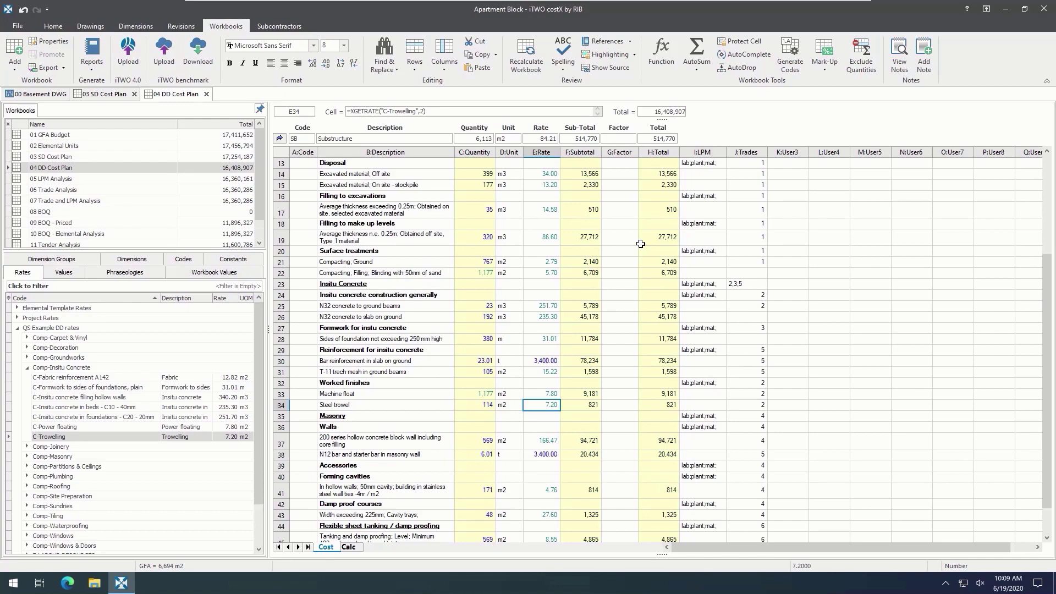
{"action": "left_click", "coordinate": [64, 26]}
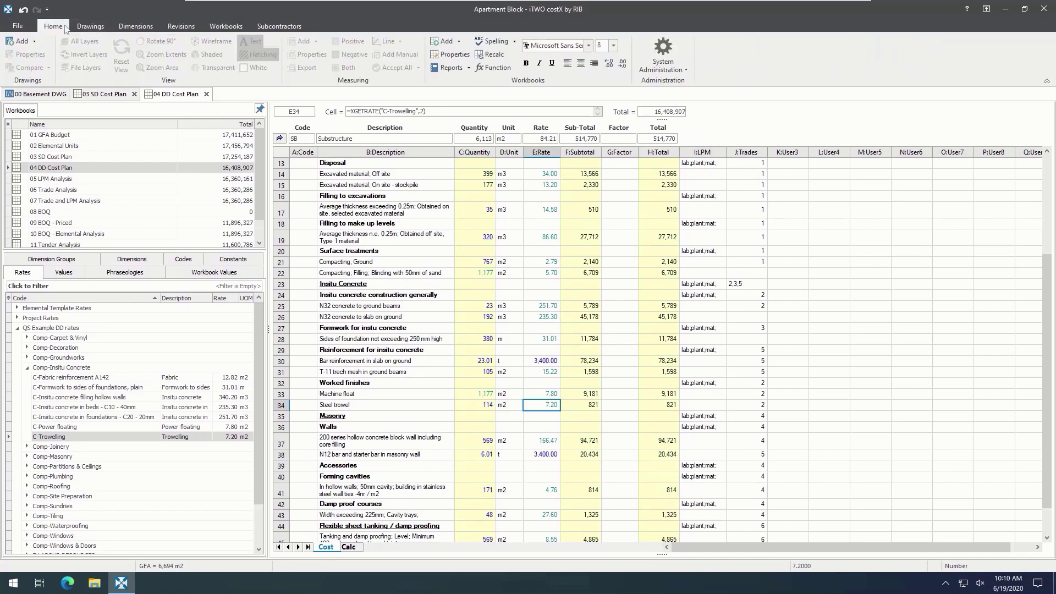
{"action": "left_click", "coordinate": [685, 69]}
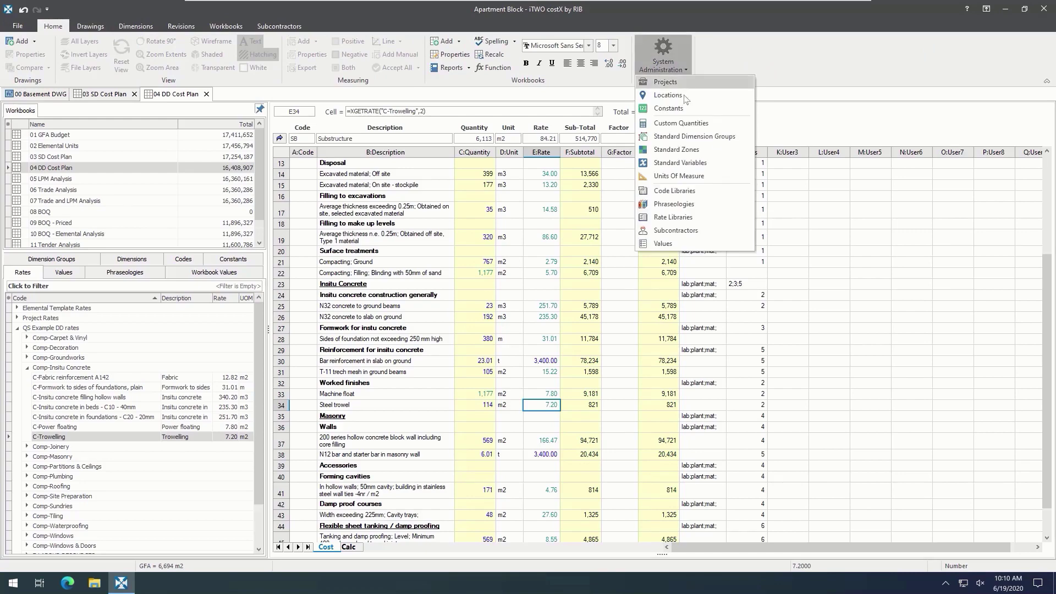
{"action": "left_click", "coordinate": [697, 218]}
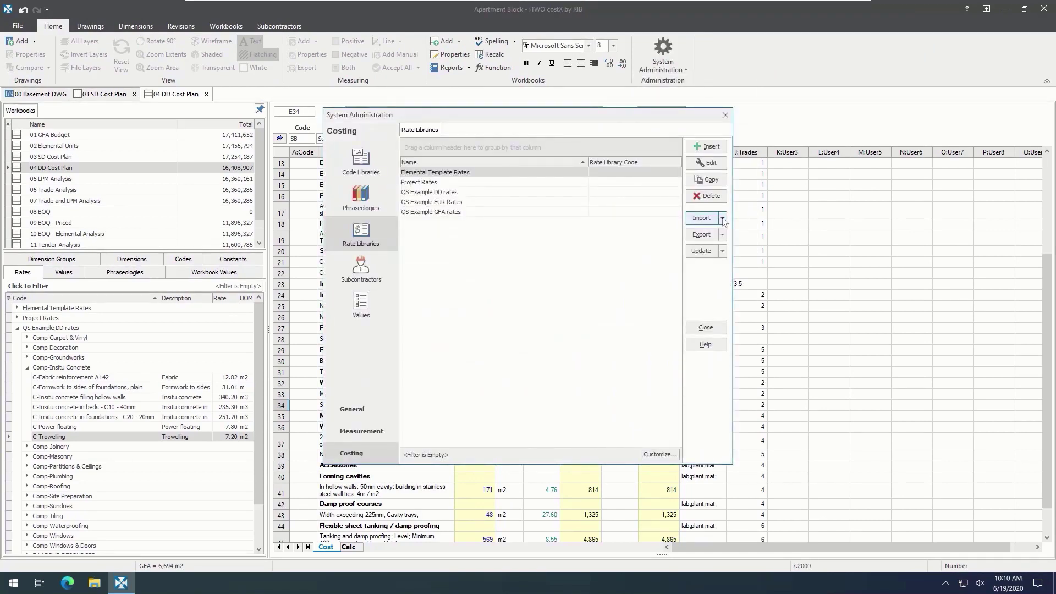
{"action": "left_click", "coordinate": [723, 219]}
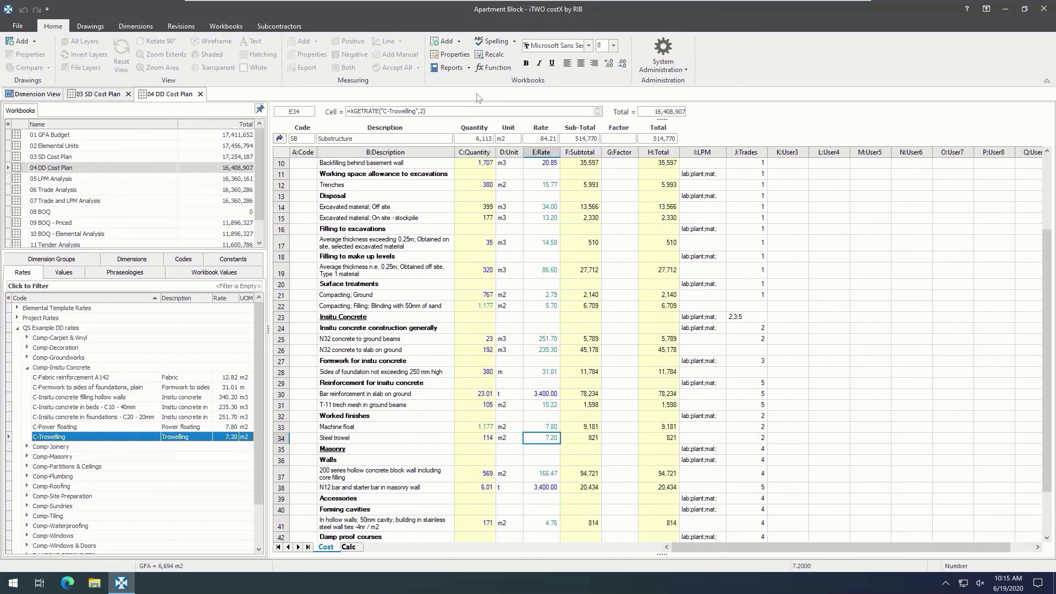
- Create 'Apartment Block XYZ' in Part 2 - CostX Workbooks Training Tutorial from the Elemental Template; expand 00 GFA
{"action": "left_click", "coordinate": [18, 28]}
{"action": "left_click", "coordinate": [81, 49]}
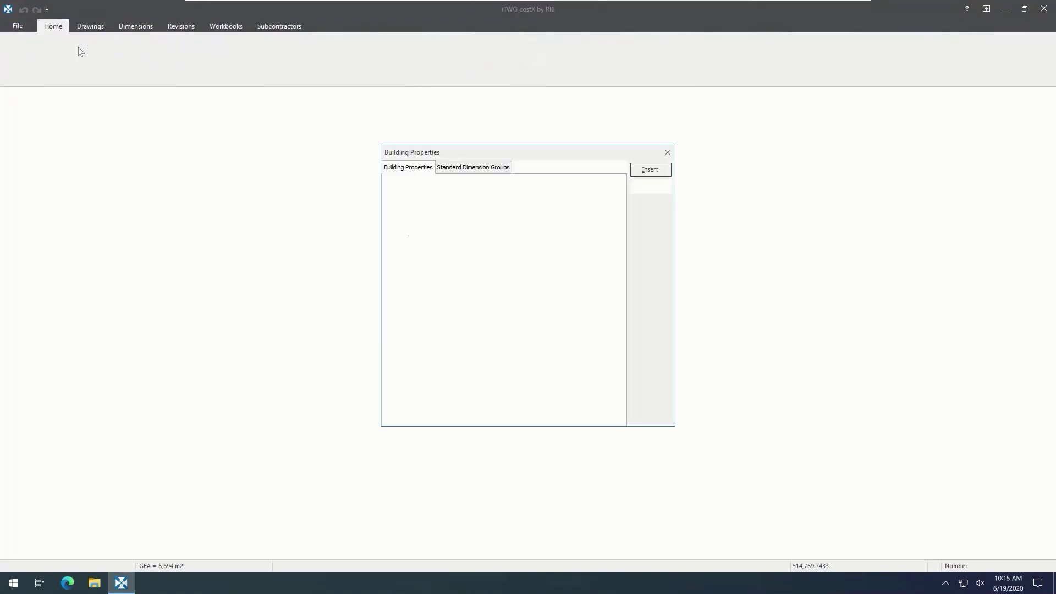
{"action": "type", "text": "Apartment"}
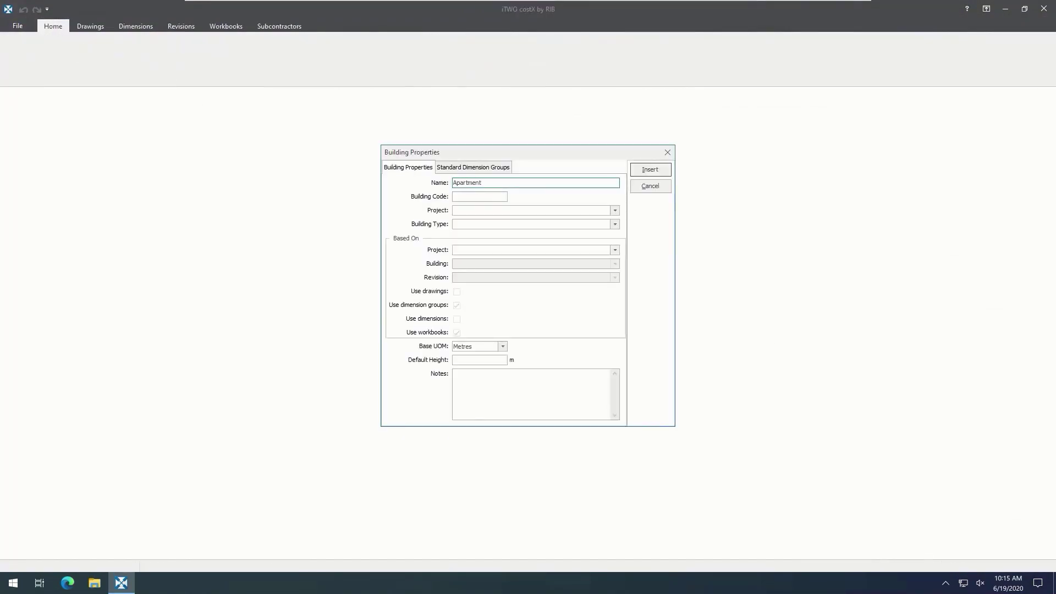
{"action": "type", "text": " Block XYZ"}
{"action": "left_click", "coordinate": [615, 210]}
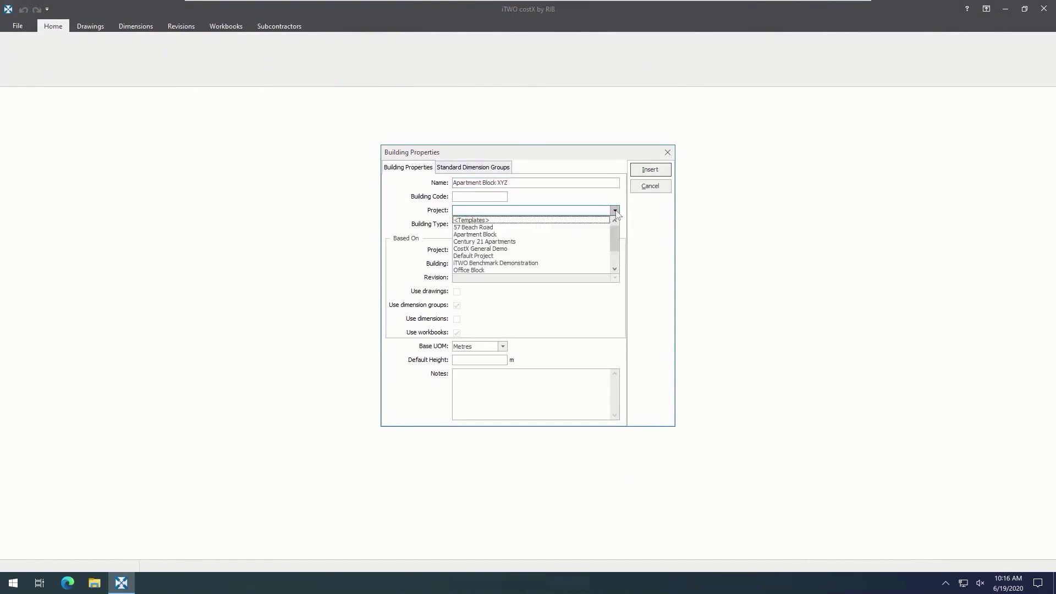
{"action": "scroll", "coordinate": [529, 256], "scroll_direction": "down", "scroll_amount": 2}
{"action": "left_click", "coordinate": [530, 254]}
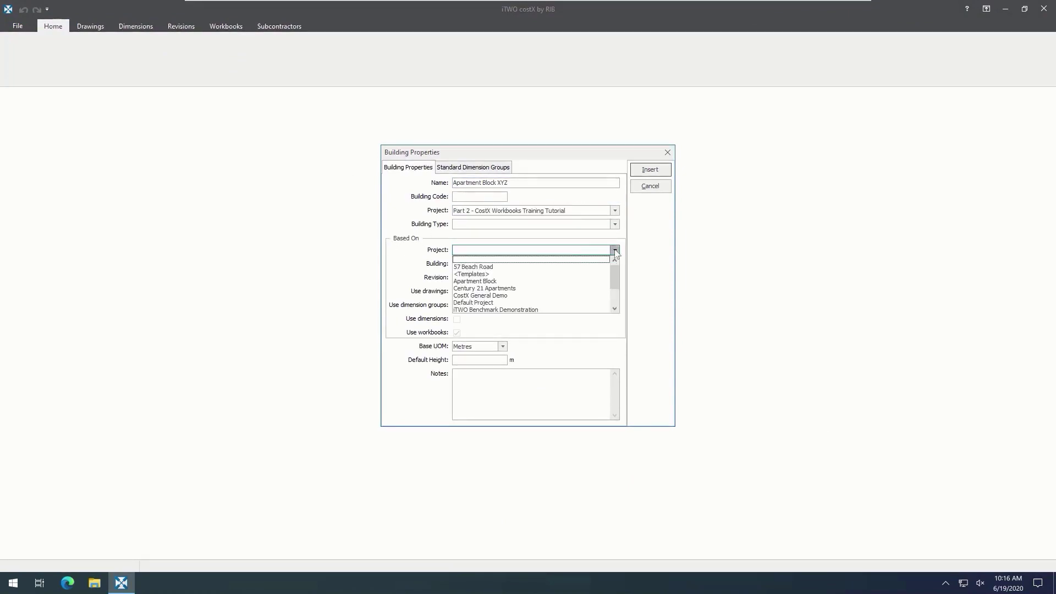
{"action": "left_click", "coordinate": [553, 274]}
{"action": "left_click", "coordinate": [616, 264]}
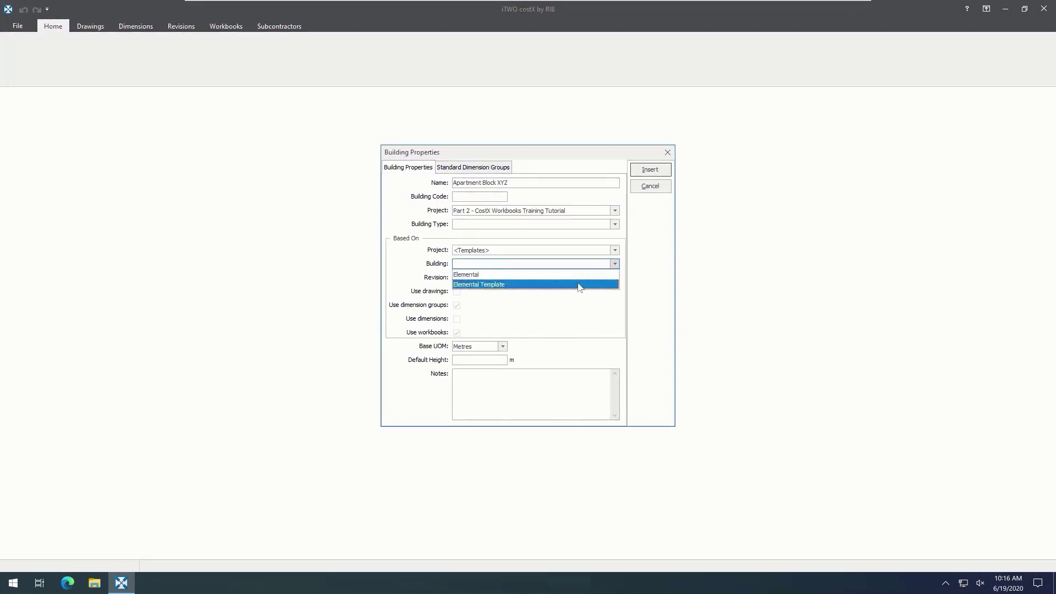
{"action": "left_click", "coordinate": [579, 285]}
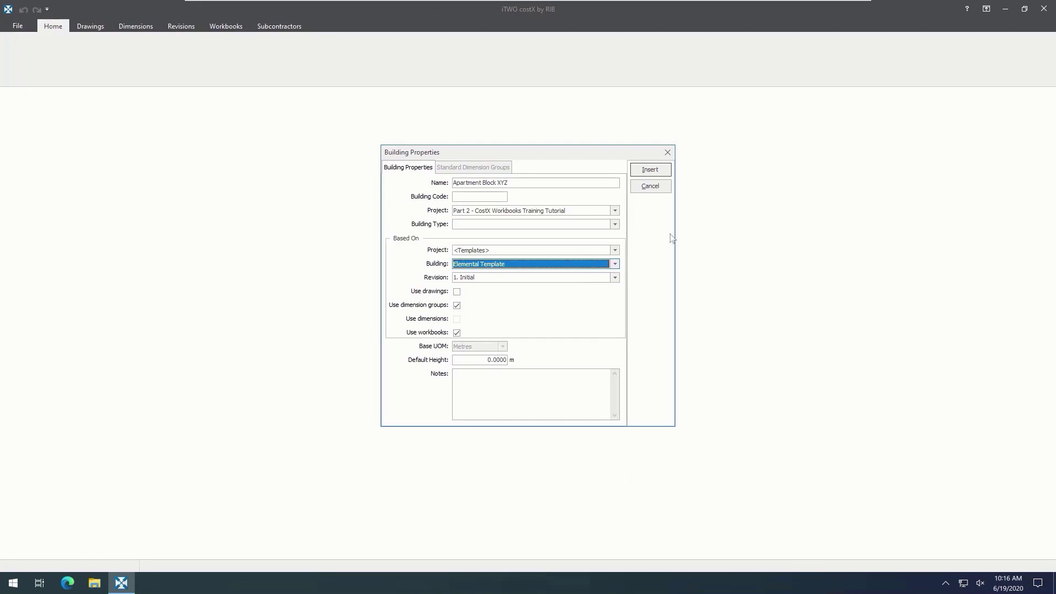
{"action": "left_click", "coordinate": [665, 172]}
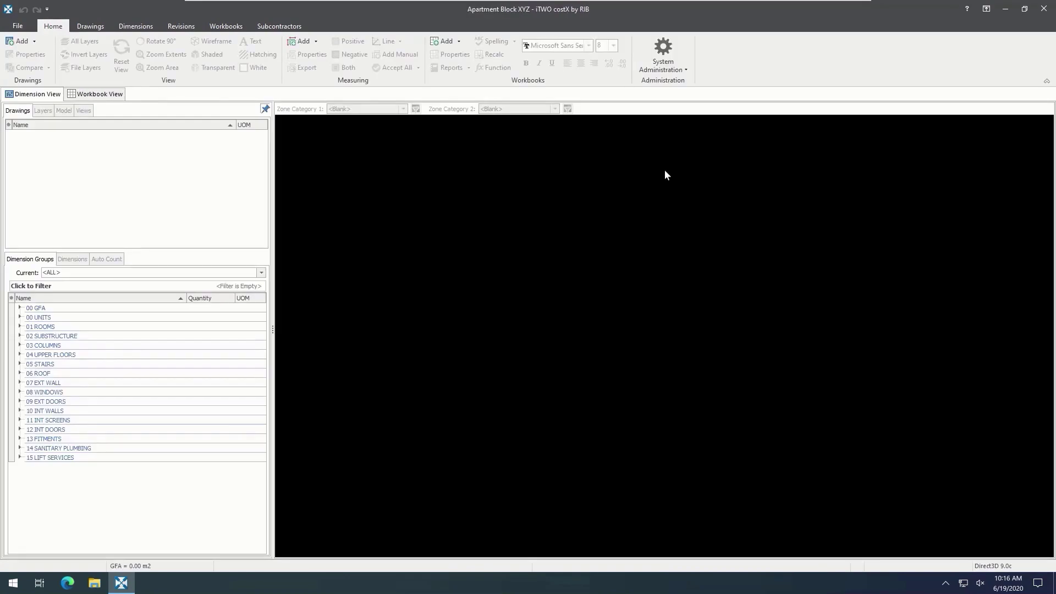
{"action": "left_click", "coordinate": [21, 308]}
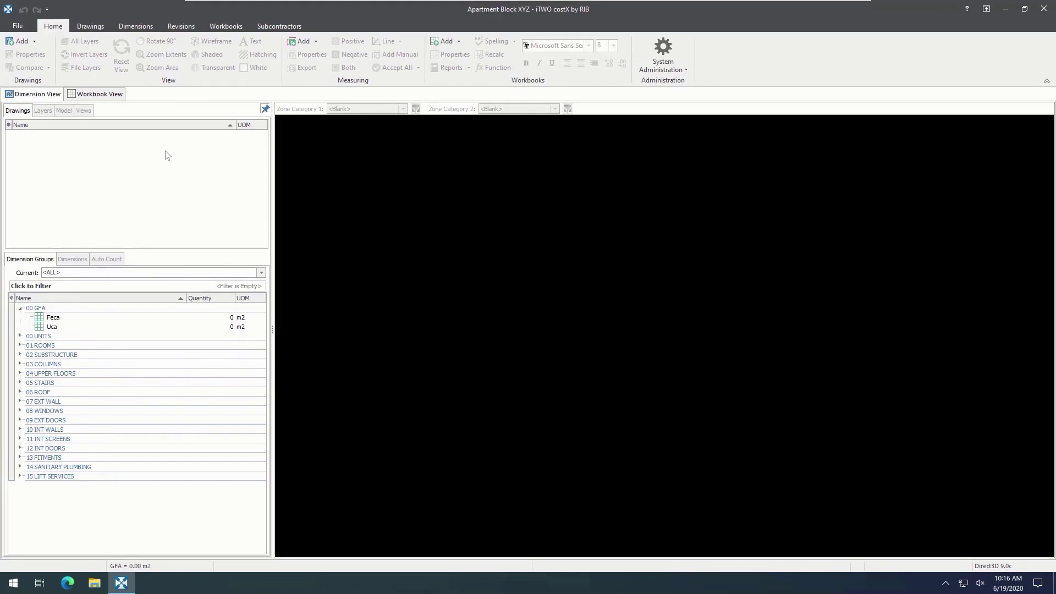
- Open 01 GFA Budget and drill from Substructure into its GFA allowance Feca and Uca quantity sheet
{"action": "left_click", "coordinate": [112, 96]}
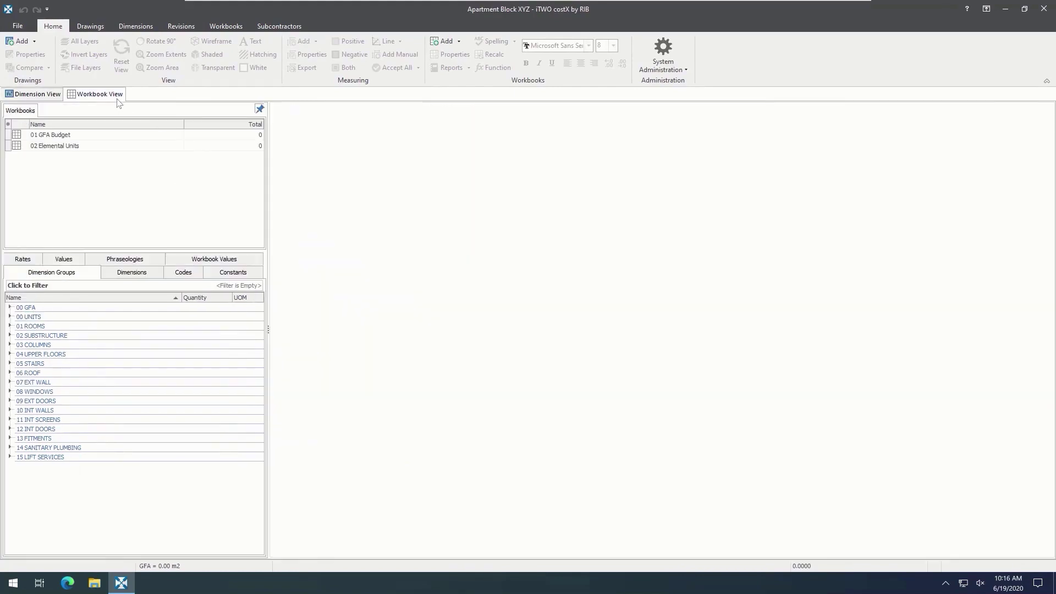
{"action": "double_click", "coordinate": [126, 134]}
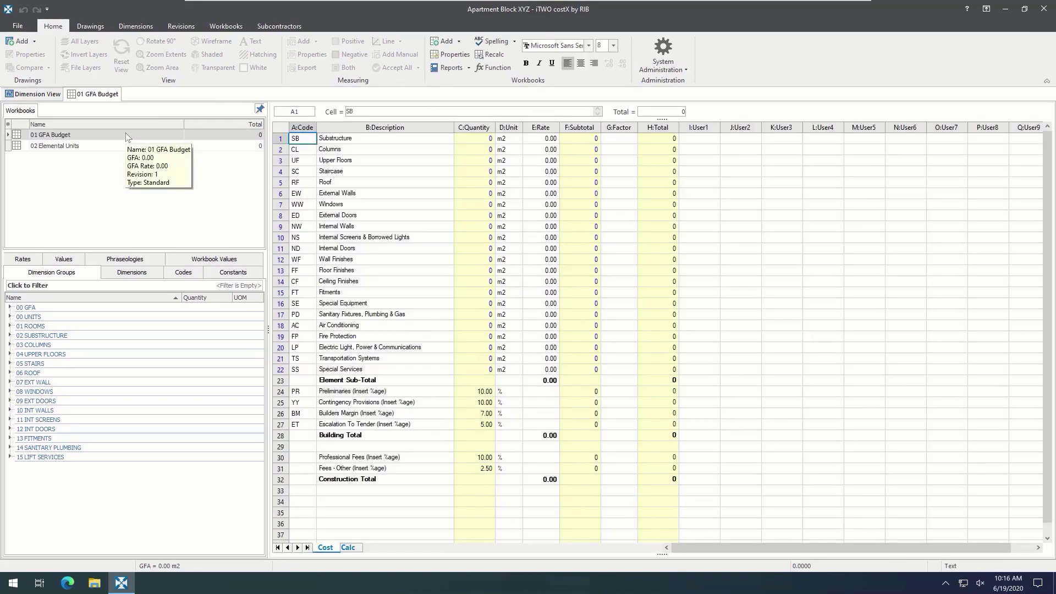
{"action": "double_click", "coordinate": [582, 139]}
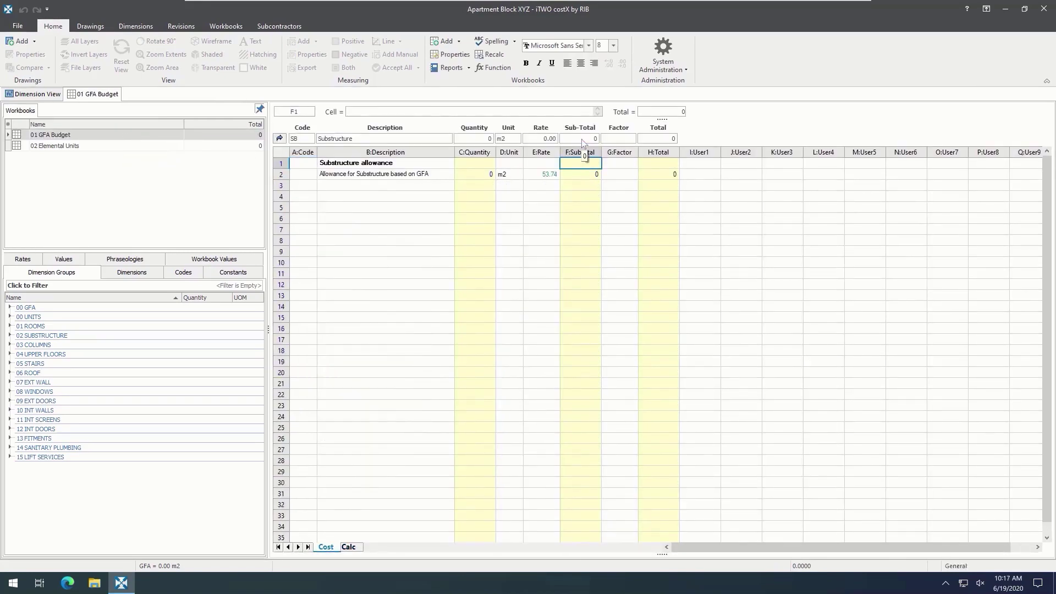
{"action": "double_click", "coordinate": [473, 174]}
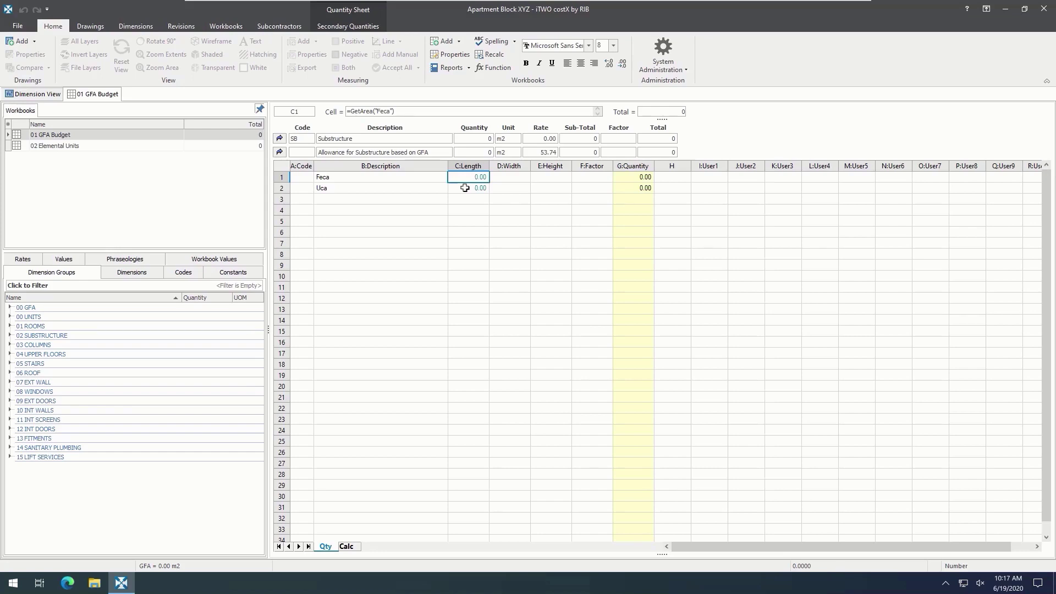
- Load the Model sheet of Sample.dwg from the Part 2 - Workbooks Training Tutorial Drawings folder
{"action": "left_click", "coordinate": [101, 28]}
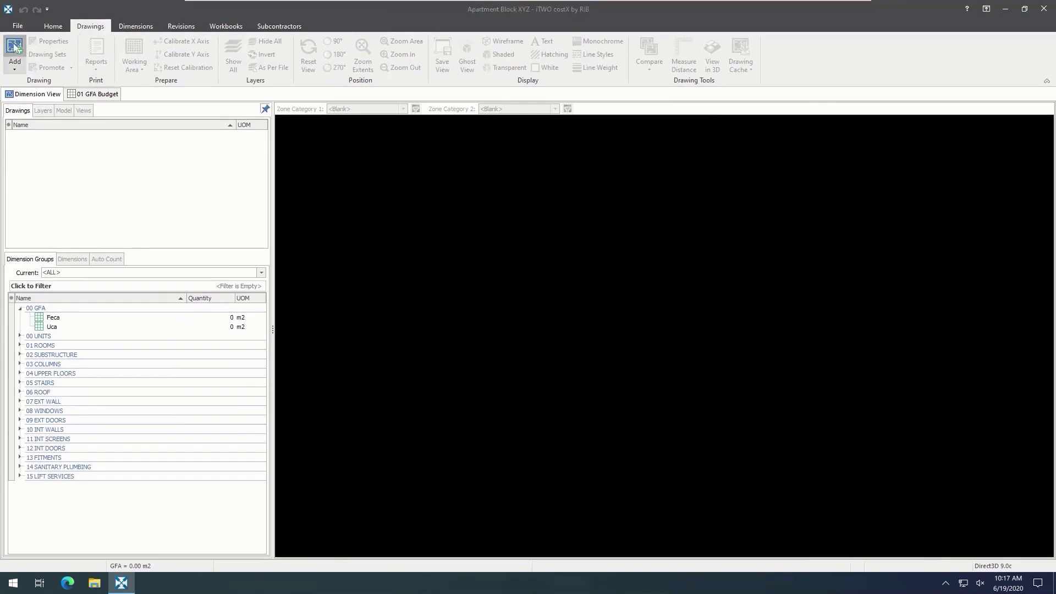
{"action": "left_click", "coordinate": [15, 48]}
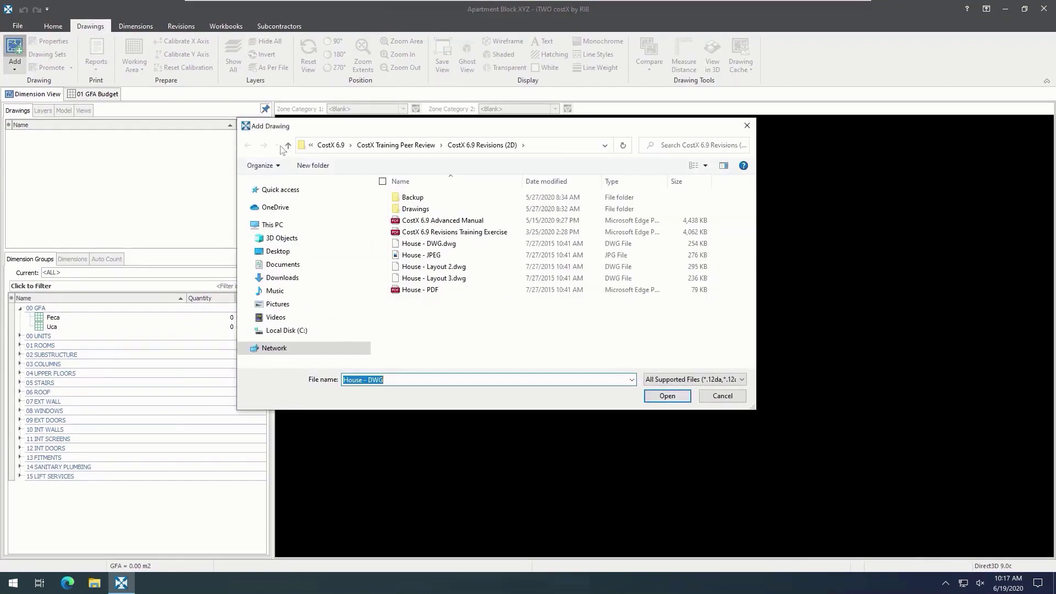
{"action": "left_click", "coordinate": [332, 148]}
{"action": "double_click", "coordinate": [467, 244]}
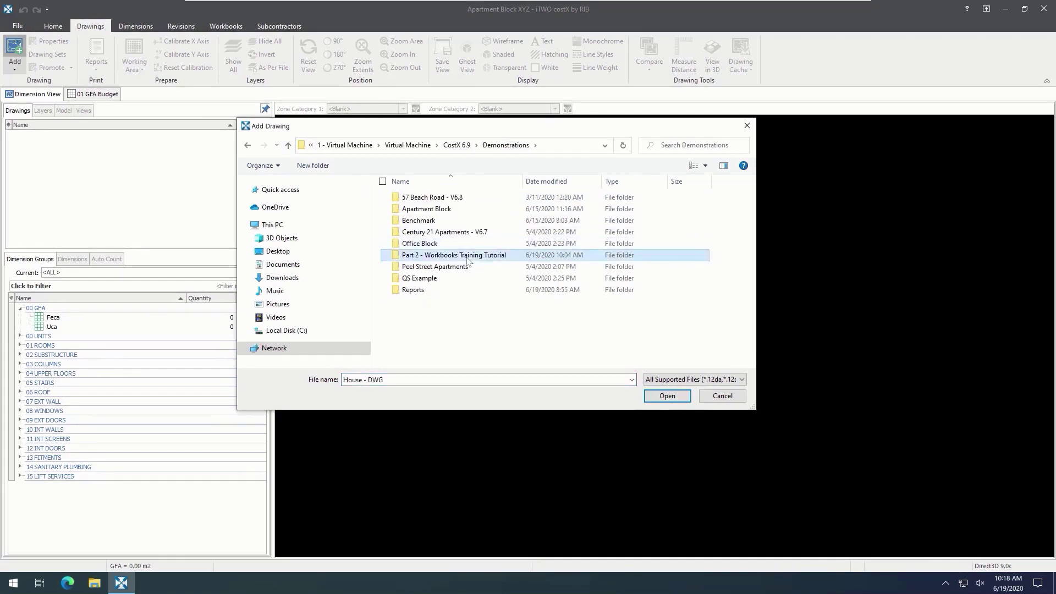
{"action": "double_click", "coordinate": [467, 258]}
{"action": "double_click", "coordinate": [443, 212]}
{"action": "left_click", "coordinate": [444, 213]}
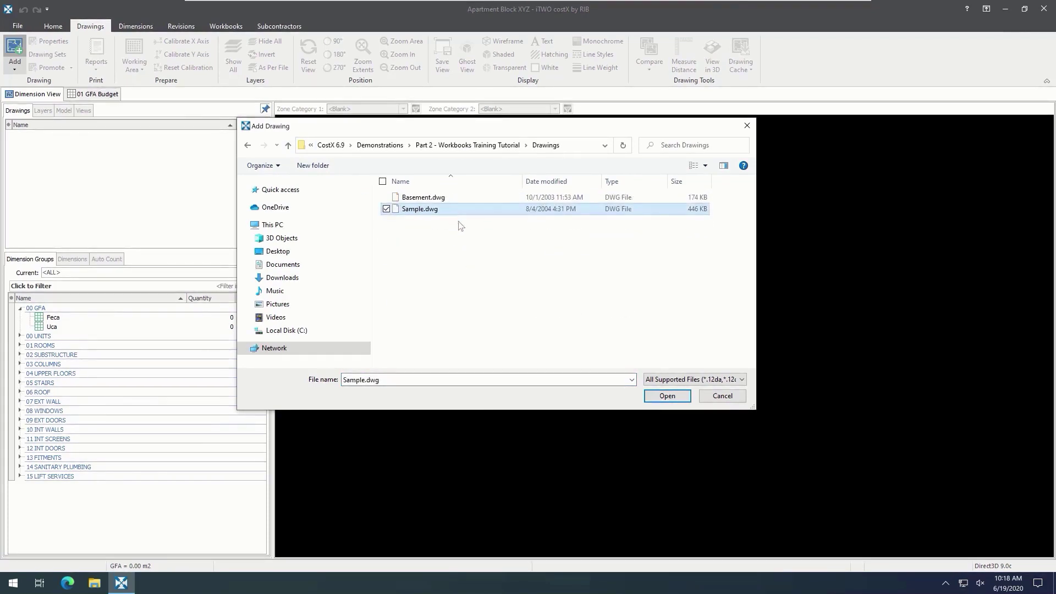
{"action": "left_click", "coordinate": [679, 395]}
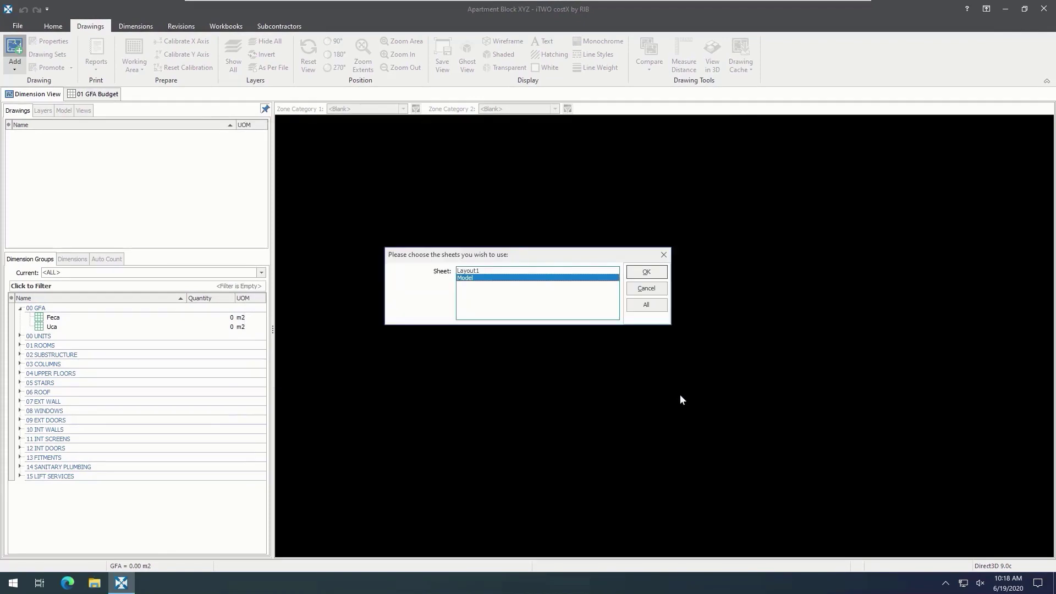
{"action": "left_click", "coordinate": [655, 272]}
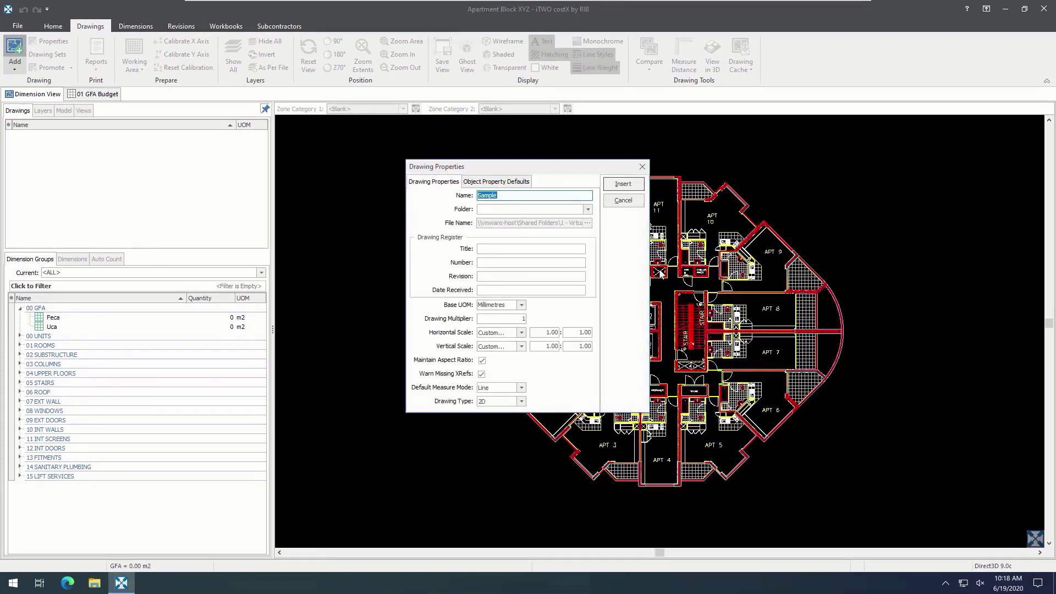
- Name the drawing Floor Plan in folder Architectural with multiplier 8 and insert it
{"action": "type", "text": "Floor Plan"}
{"action": "left_click", "coordinate": [535, 210]}
{"action": "type", "text": "Architect"}
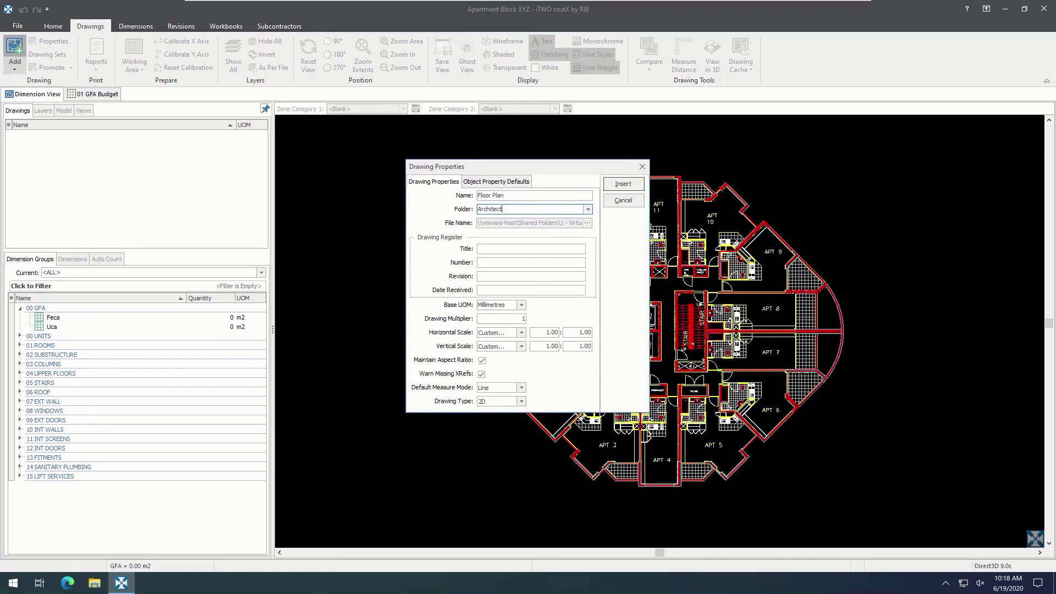
{"action": "type", "text": "ural"}
{"action": "left_click", "coordinate": [479, 320]}
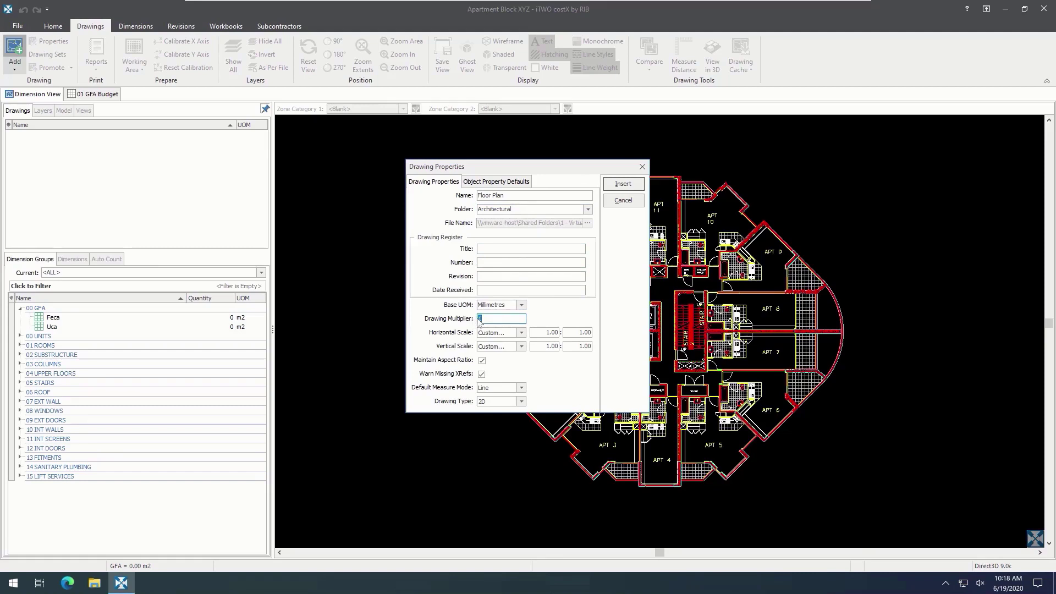
{"action": "type", "text": "8"}
{"action": "left_click", "coordinate": [637, 185]}
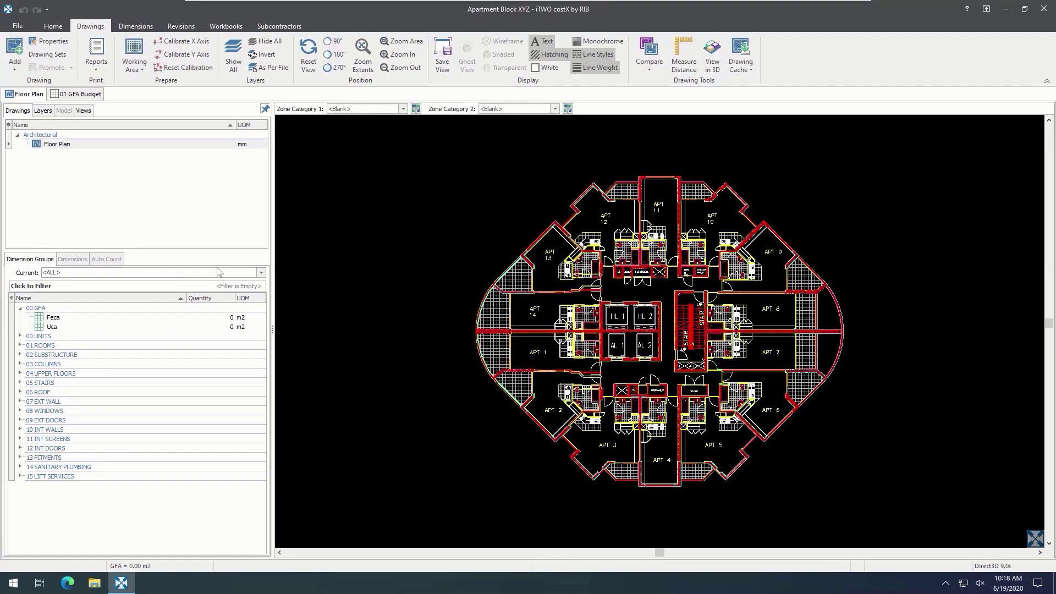
- Measure the whole floor plate into Feca, then add APT 13, 12, 10 and 9 areas to Uca
{"action": "left_click", "coordinate": [121, 321]}
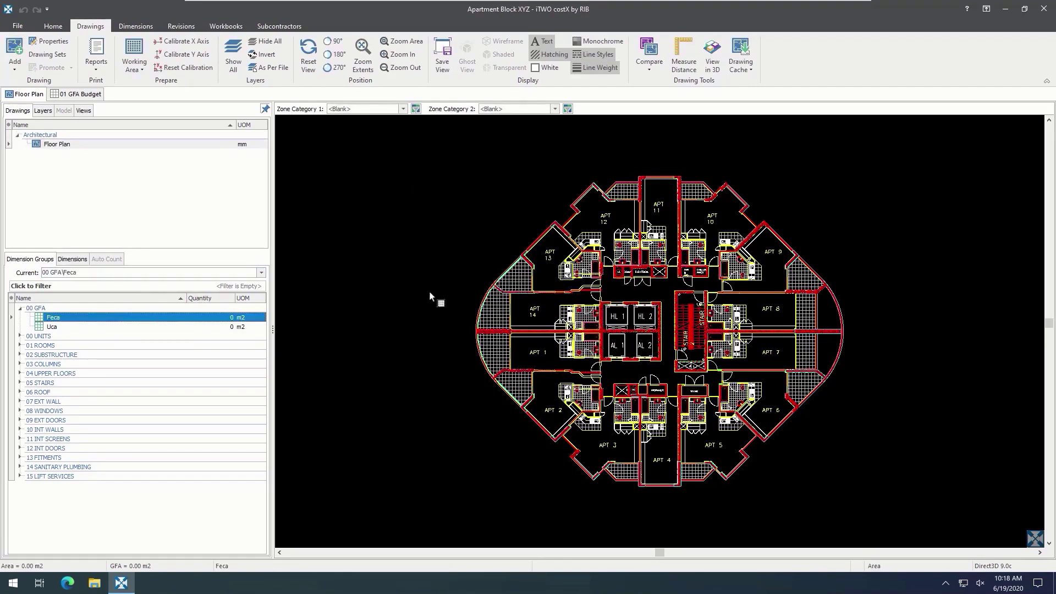
{"action": "left_click", "coordinate": [573, 226]}
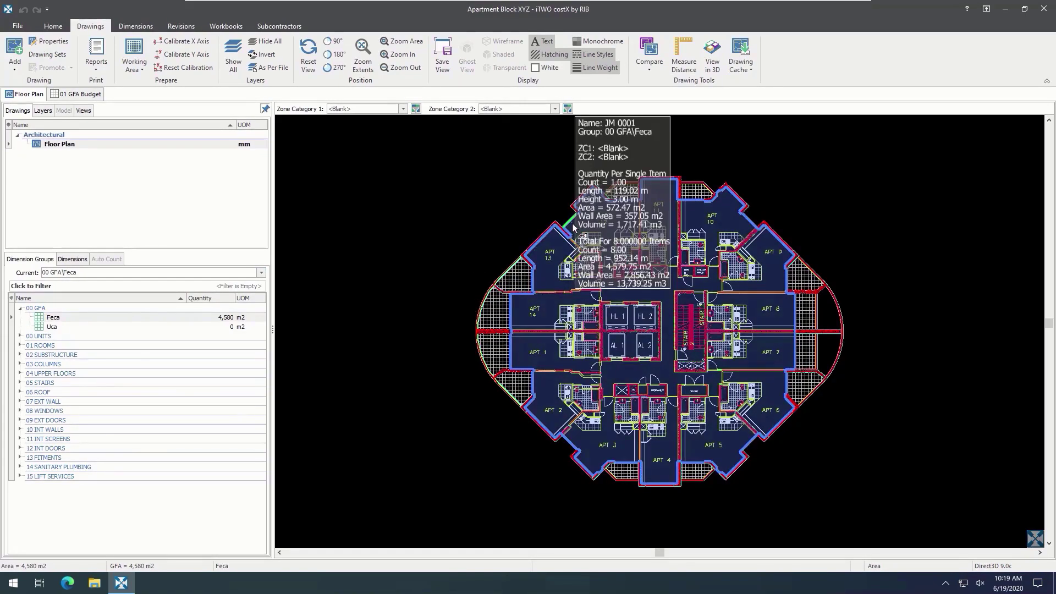
{"action": "left_click", "coordinate": [135, 326]}
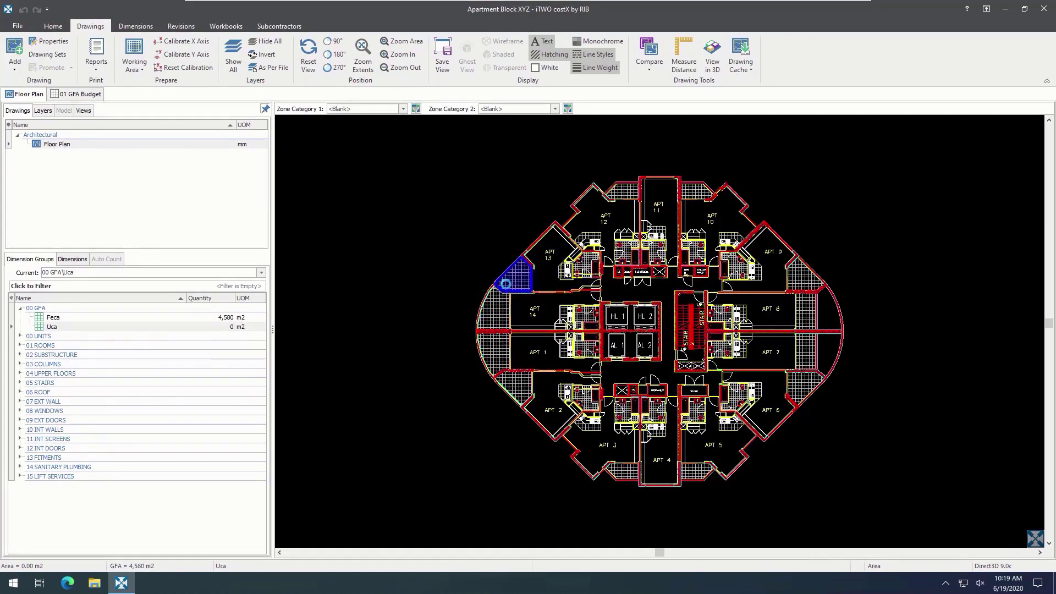
{"action": "left_click", "coordinate": [506, 284]}
{"action": "left_click", "coordinate": [622, 192]}
{"action": "left_click", "coordinate": [696, 192]}
{"action": "left_click", "coordinate": [809, 278]}
- Add APT 8, 7, 6, 5, 3, 2 areas and the left curved bay to Uca, totalling 582 m2
{"action": "left_click", "coordinate": [815, 315]}
{"action": "left_click", "coordinate": [806, 355]}
{"action": "left_click", "coordinate": [806, 385]}
{"action": "left_click", "coordinate": [696, 470]}
{"action": "left_click", "coordinate": [622, 470]}
{"action": "left_click", "coordinate": [514, 388]}
{"action": "left_click", "coordinate": [497, 358]}
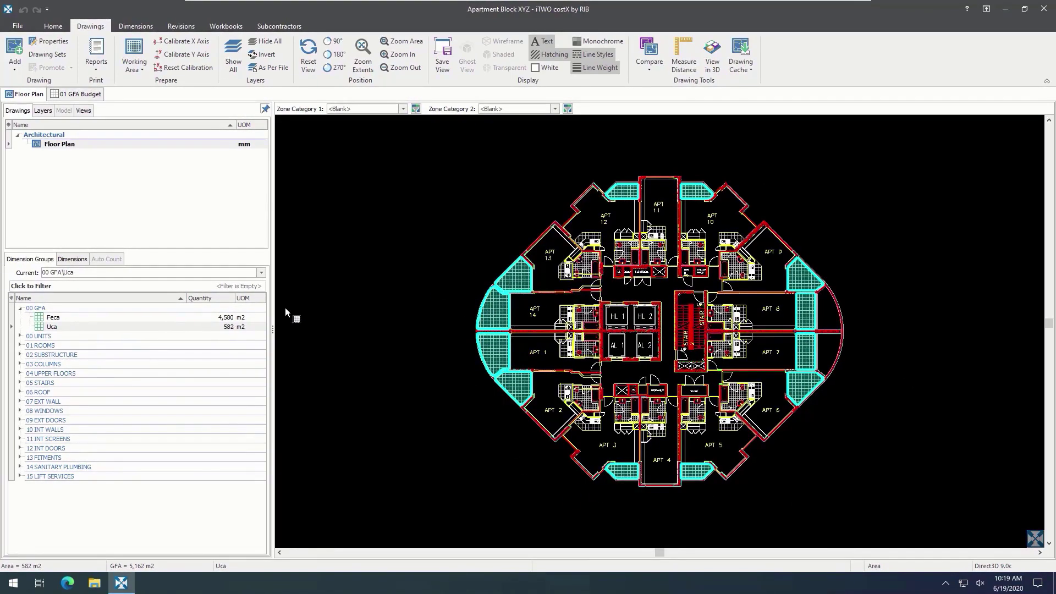
{"action": "left_click", "coordinate": [97, 99]}
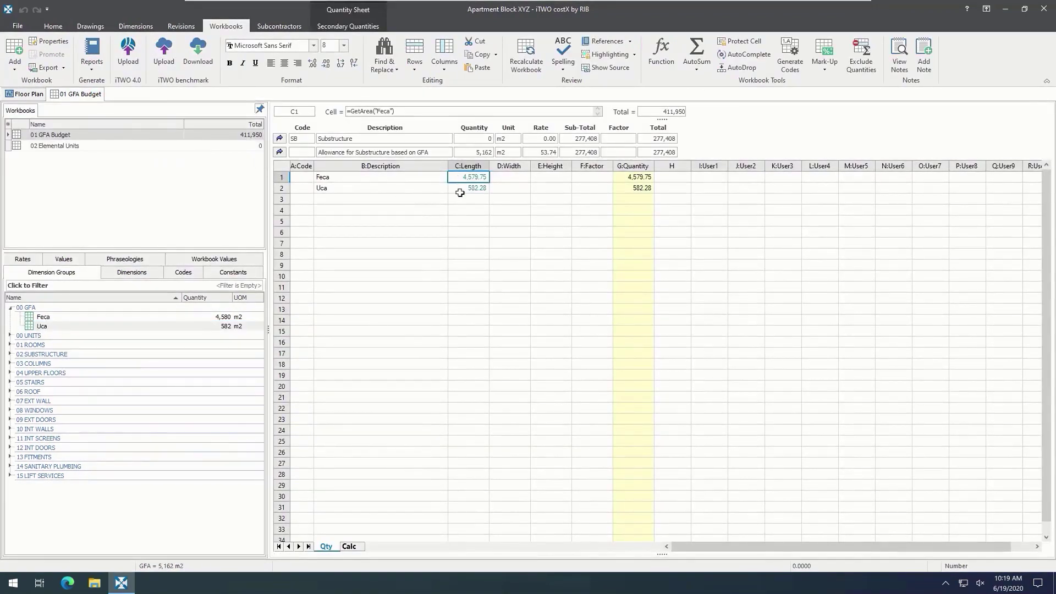
- Recalculate the 01 GFA Budget workbook with the new Feca and Uca areas
{"action": "left_click", "coordinate": [535, 52]}
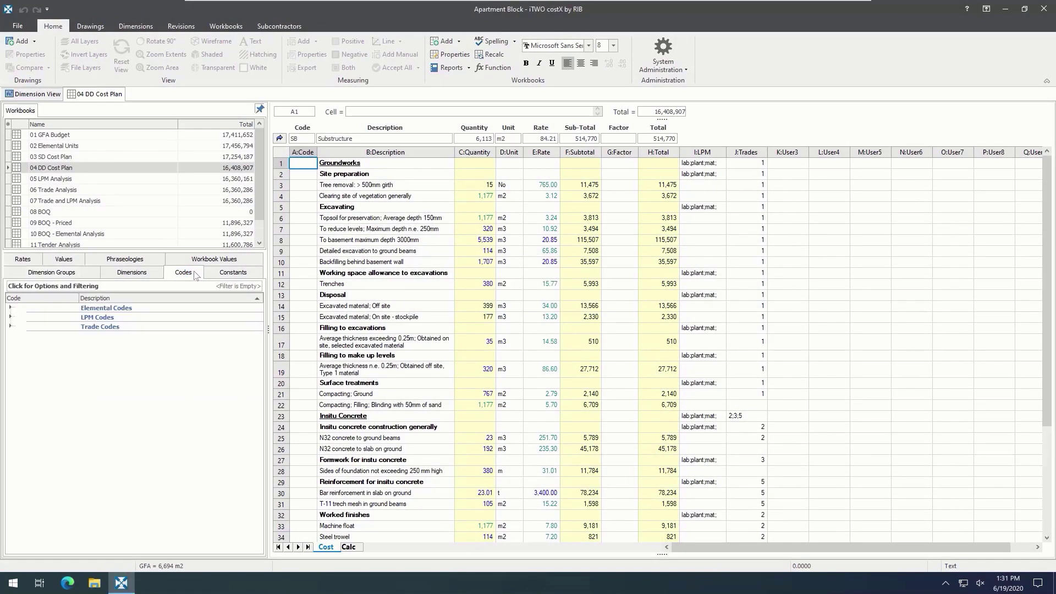
- Assign Groundworks to row 22, Insitu Concrete to row 26, and trade code 3 to row 28
{"action": "left_click", "coordinate": [10, 328]}
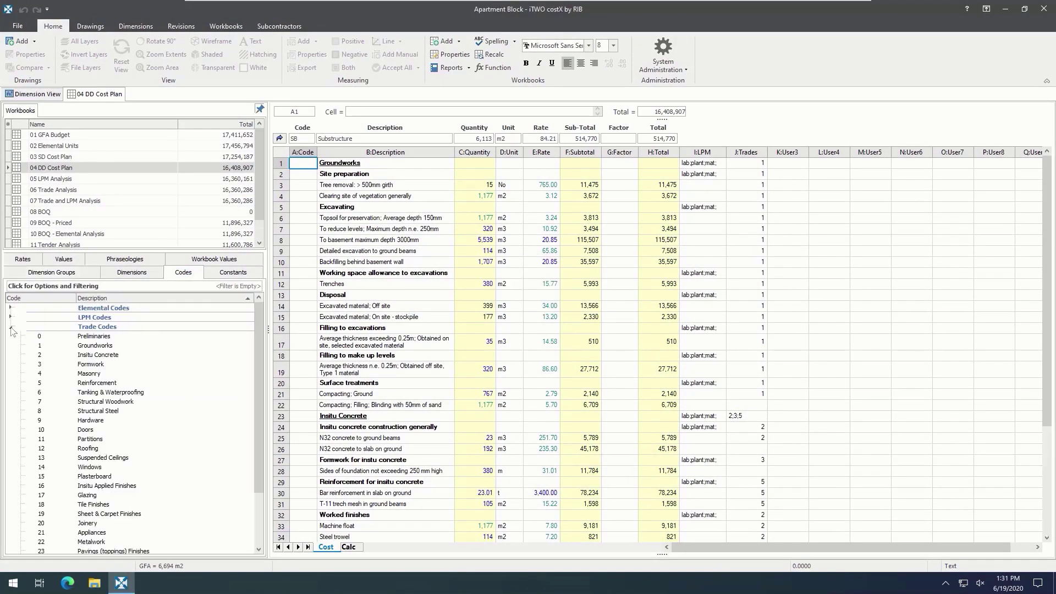
{"action": "left_click", "coordinate": [119, 347]}
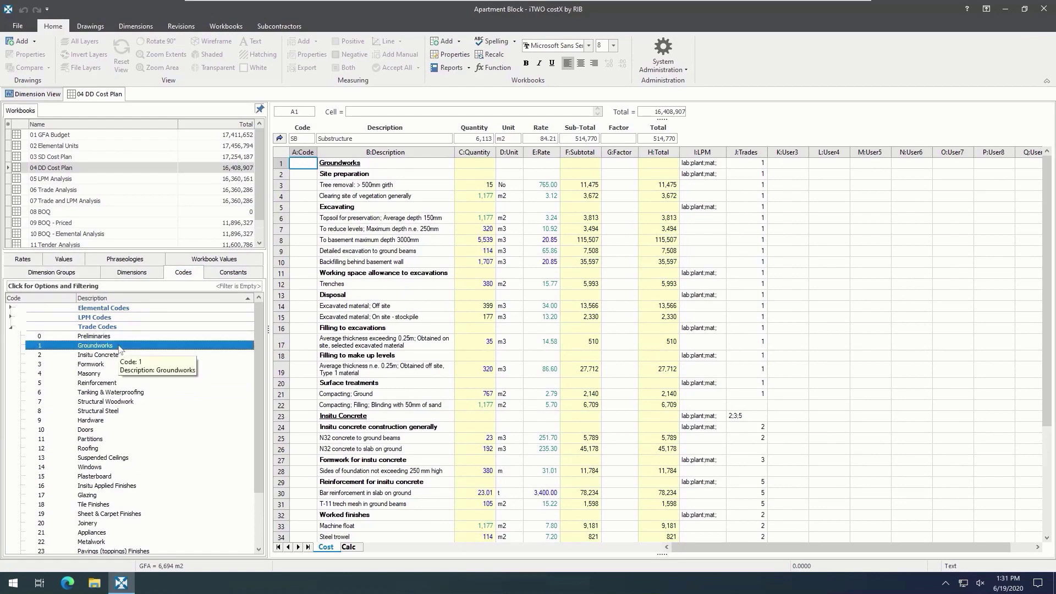
{"action": "left_click_drag", "start_coordinate": [119, 347], "coordinate": [746, 403]}
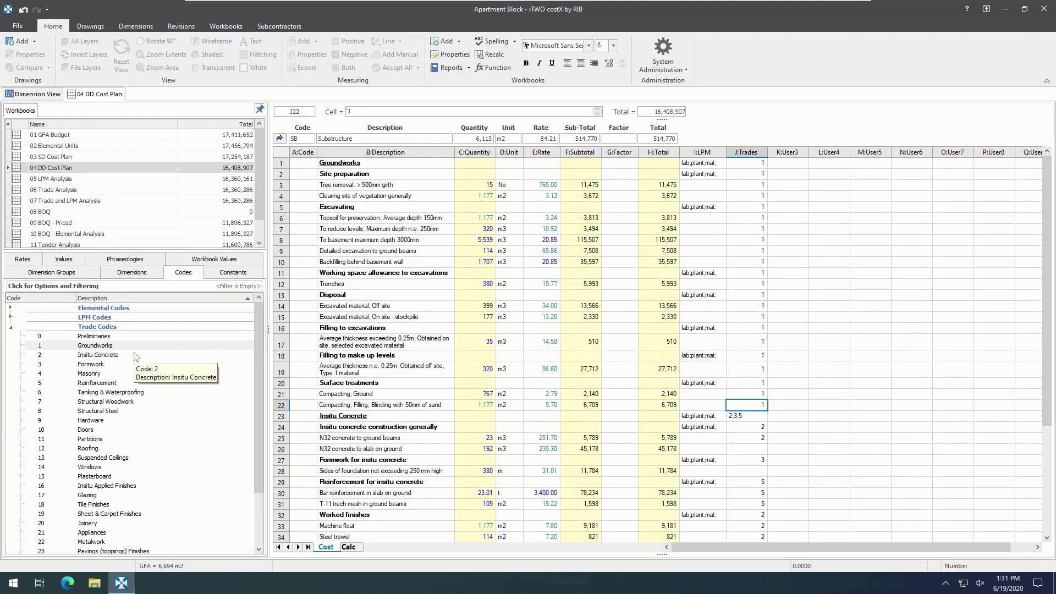
{"action": "left_click_drag", "start_coordinate": [124, 356], "coordinate": [747, 447]}
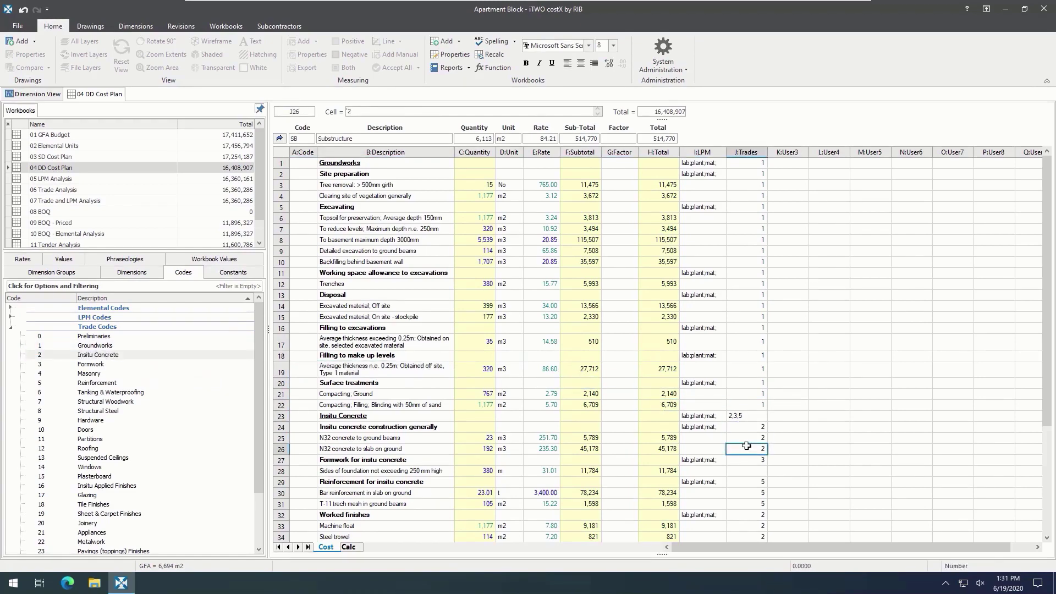
{"action": "left_click", "coordinate": [752, 471]}
{"action": "type", "text": "3"}
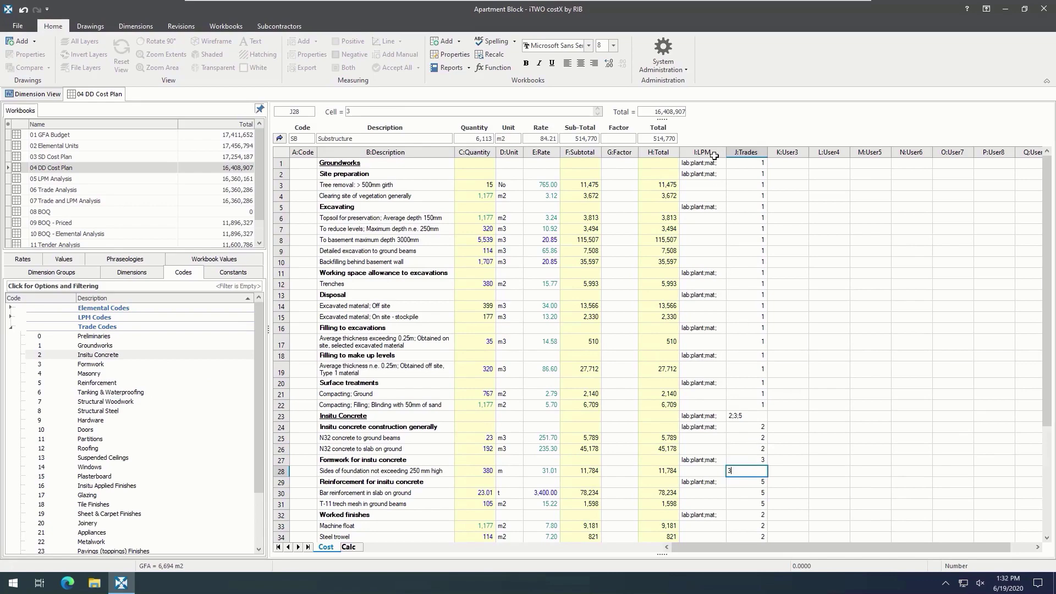
- Briefly show the LPM codes list, then open the bar reinforcement rate build-up
{"action": "left_click", "coordinate": [11, 318]}
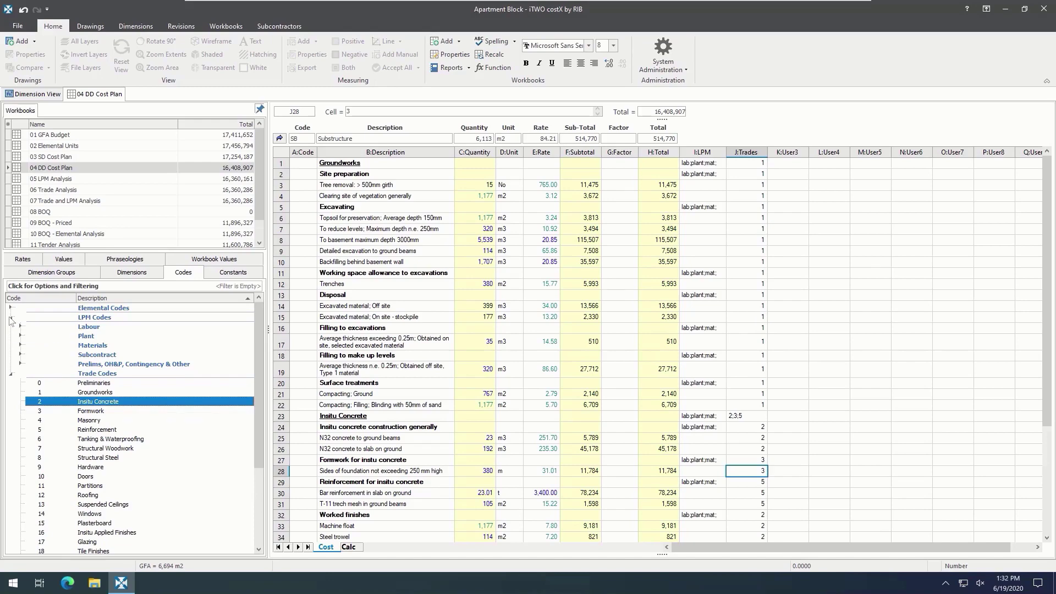
{"action": "left_click", "coordinate": [11, 318]}
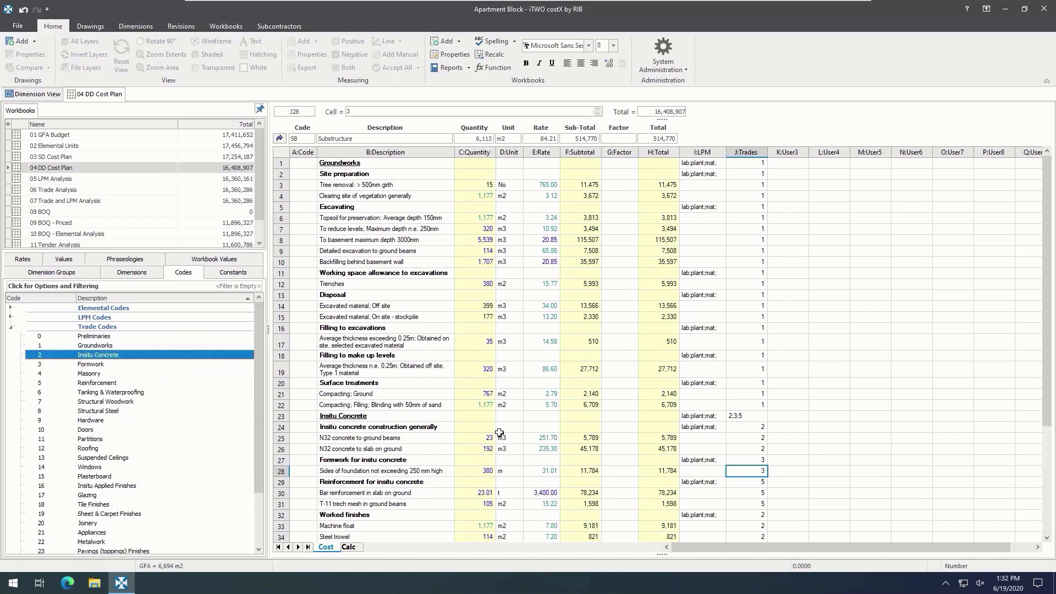
{"action": "double_click", "coordinate": [549, 494]}
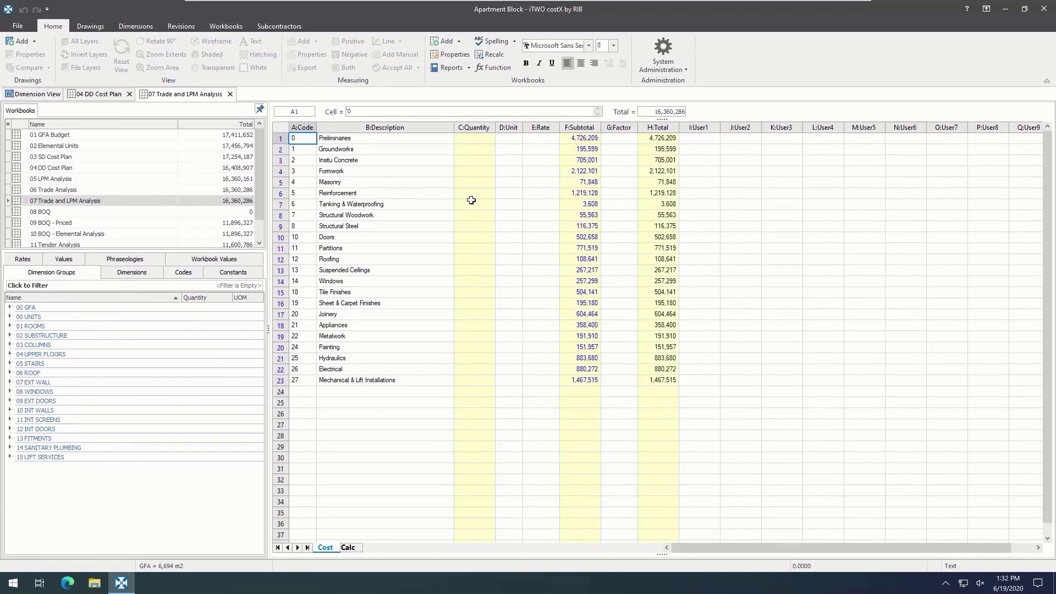
- Drill into the Groundworks trade subtotal and then into its Labour cost items
{"action": "double_click", "coordinate": [578, 148]}
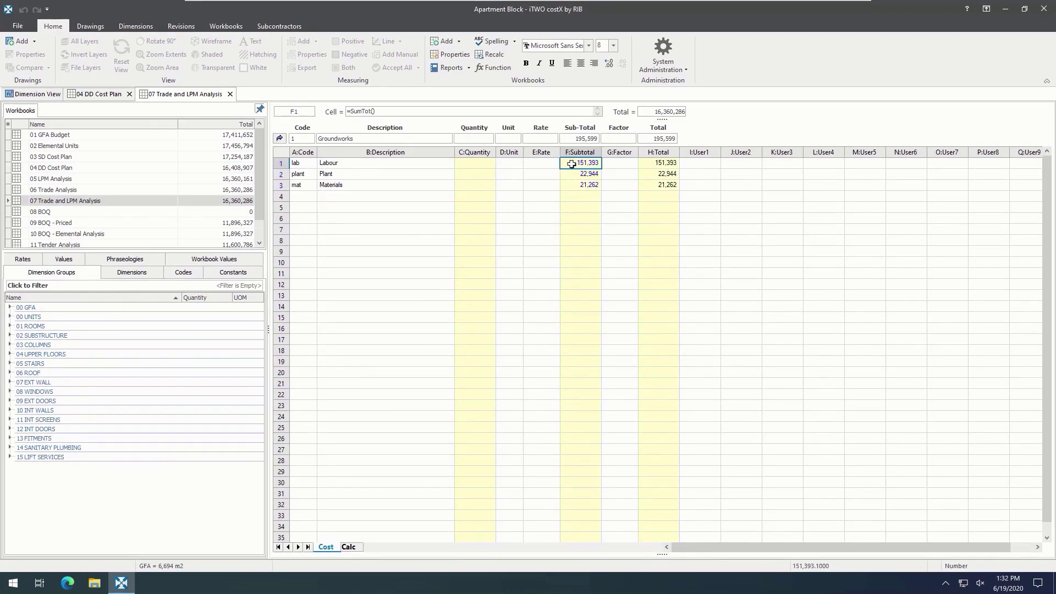
{"action": "double_click", "coordinate": [572, 164]}
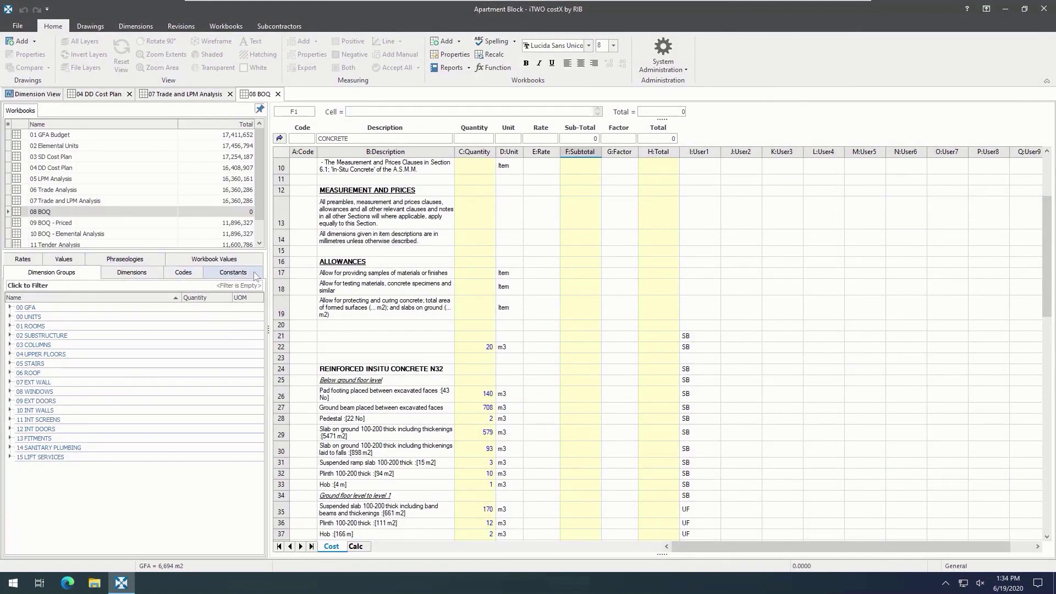
- Expand the ANZSMM 2018 > CONCRETE phraseologies down to the Pad footings over 1 m2 options
{"action": "left_click", "coordinate": [156, 262]}
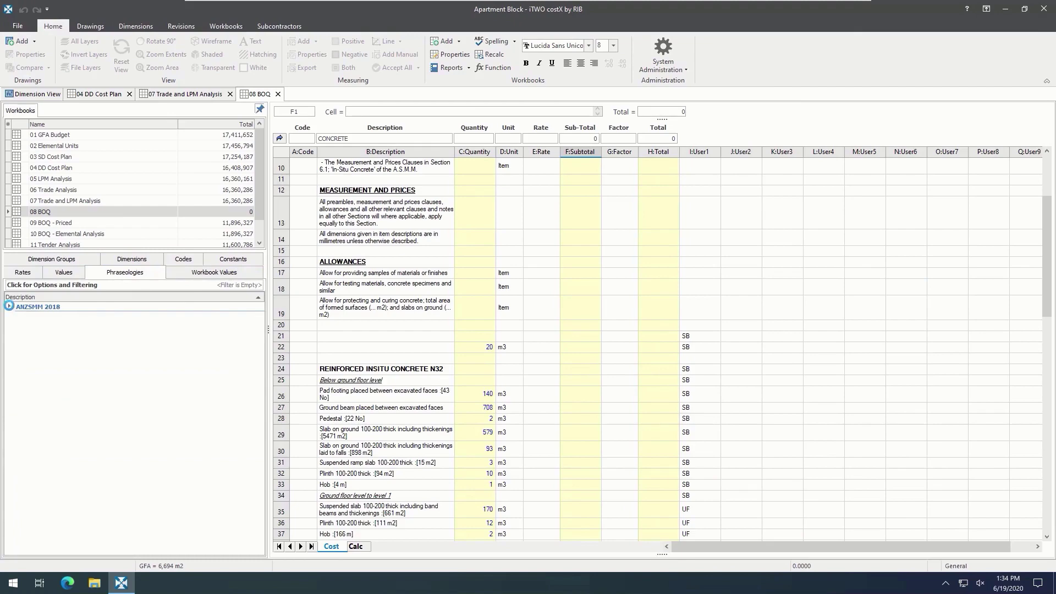
{"action": "left_click", "coordinate": [10, 307]}
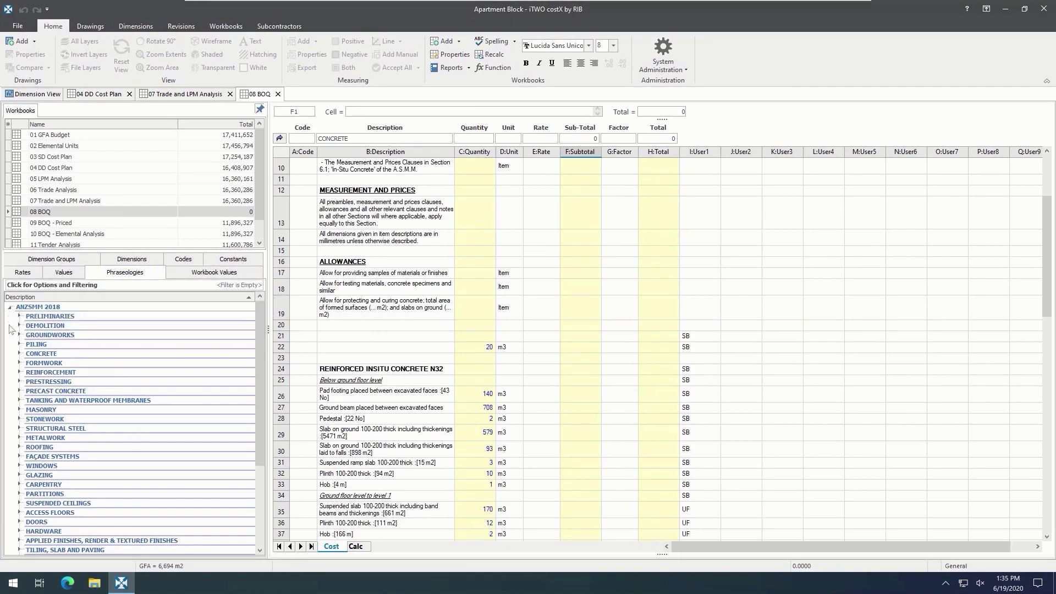
{"action": "left_click", "coordinate": [19, 355]}
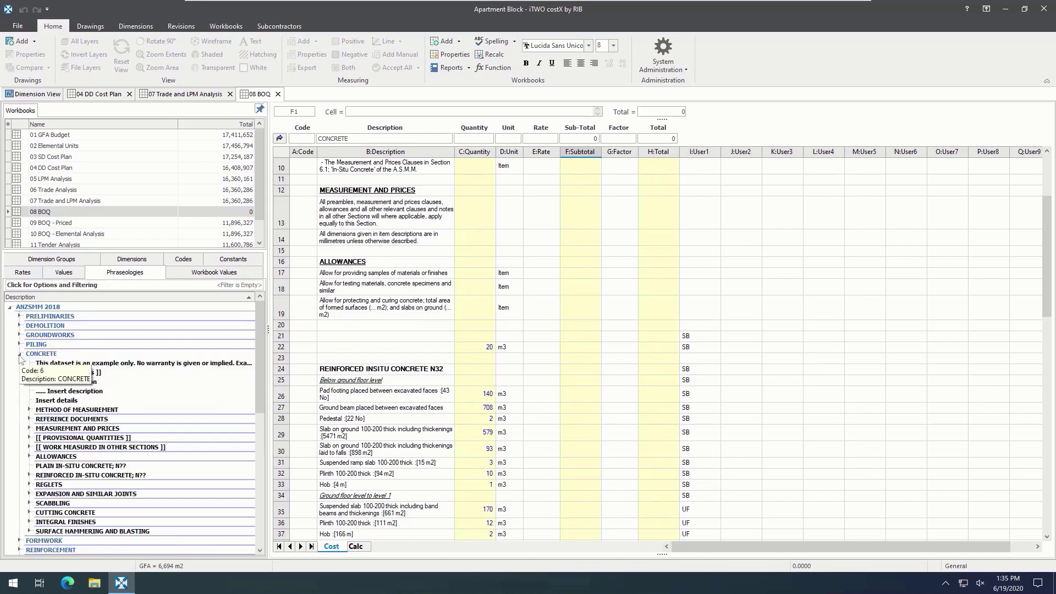
{"action": "left_click", "coordinate": [29, 475]}
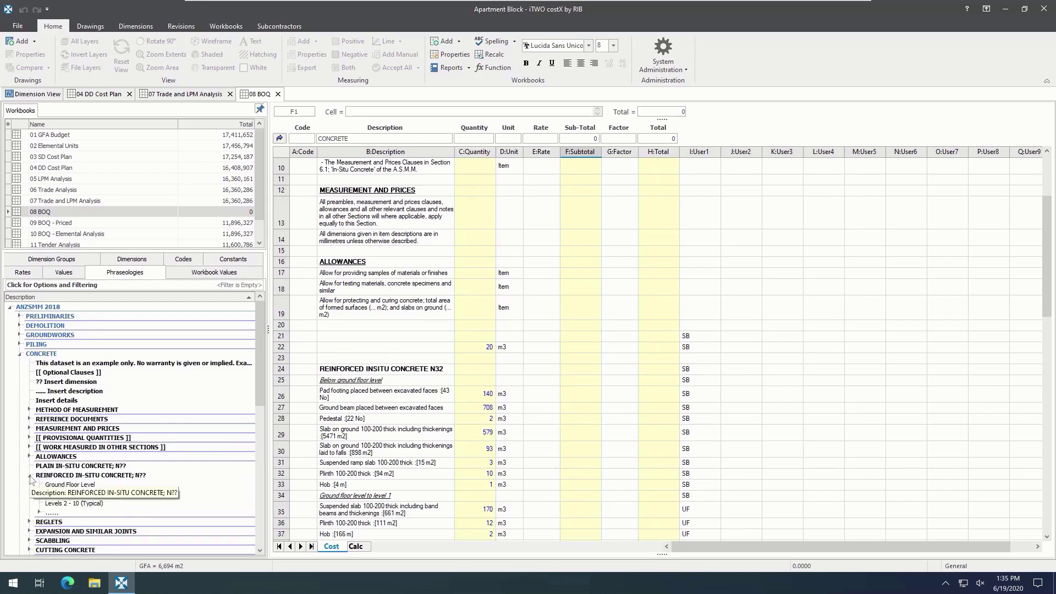
{"action": "left_click", "coordinate": [38, 513]}
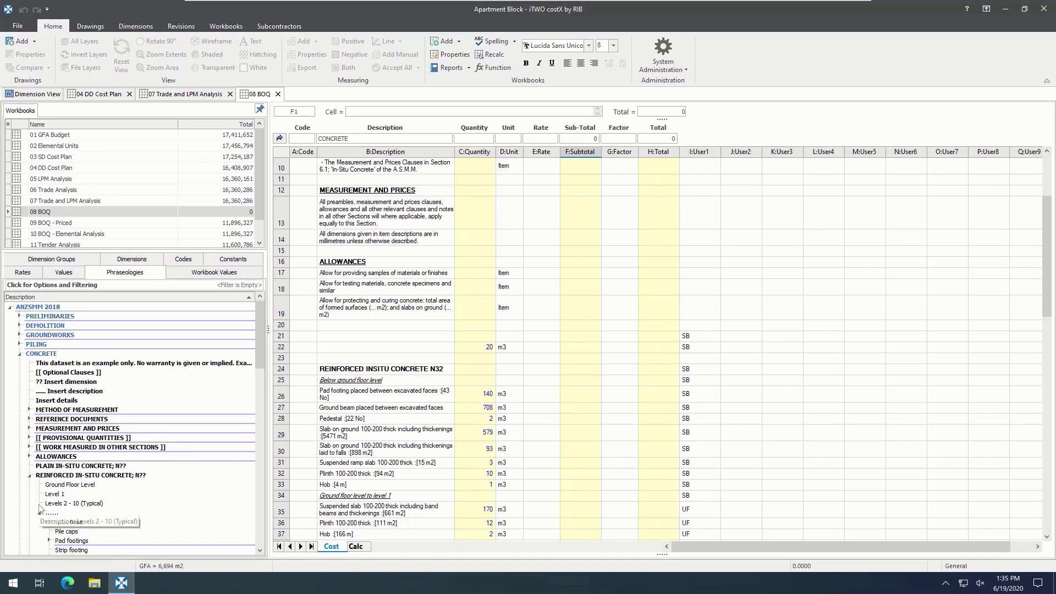
{"action": "scroll", "coordinate": [40, 512], "scroll_direction": "down", "scroll_amount": 1}
{"action": "left_click", "coordinate": [49, 513]}
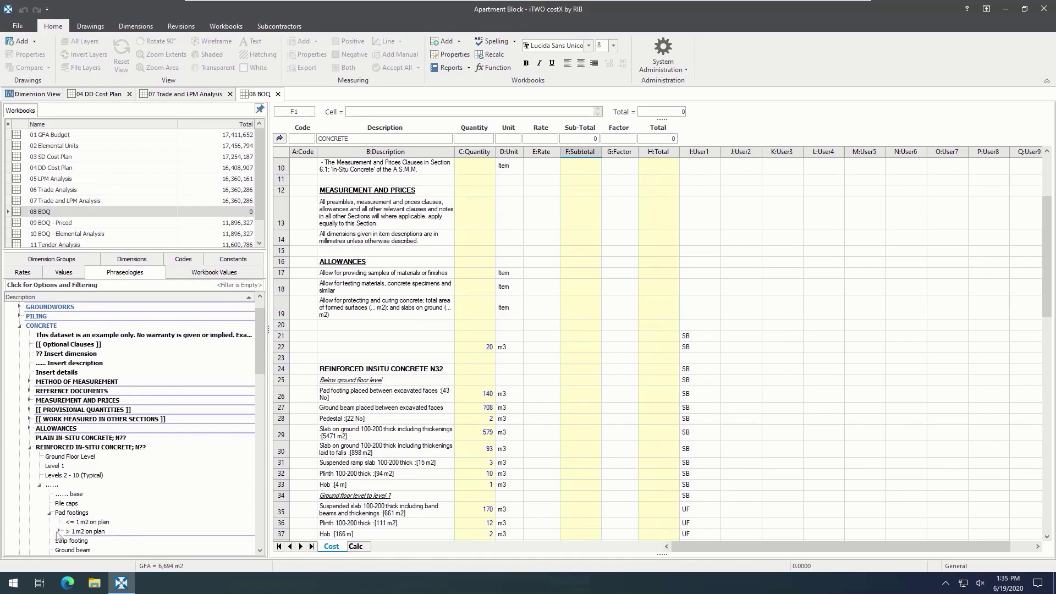
{"action": "left_click", "coordinate": [59, 531]}
{"action": "scroll", "coordinate": [58, 530], "scroll_direction": "down", "scroll_amount": 1}
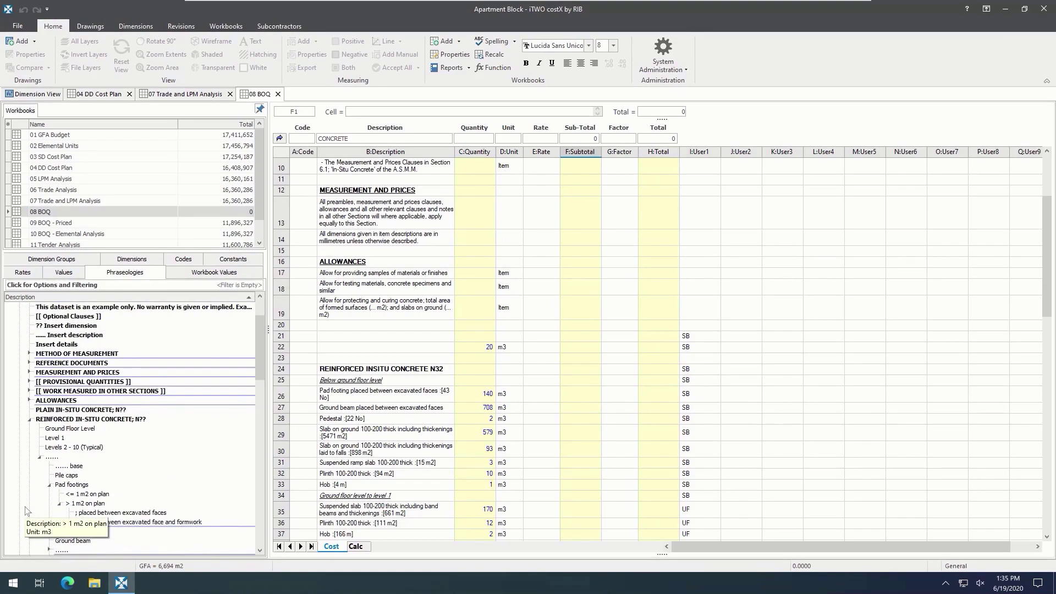
- Place the PLAIN IN-SITU CONCRETE heading in row 21 and change it to N15
{"action": "left_click_drag", "start_coordinate": [80, 410], "coordinate": [412, 336]}
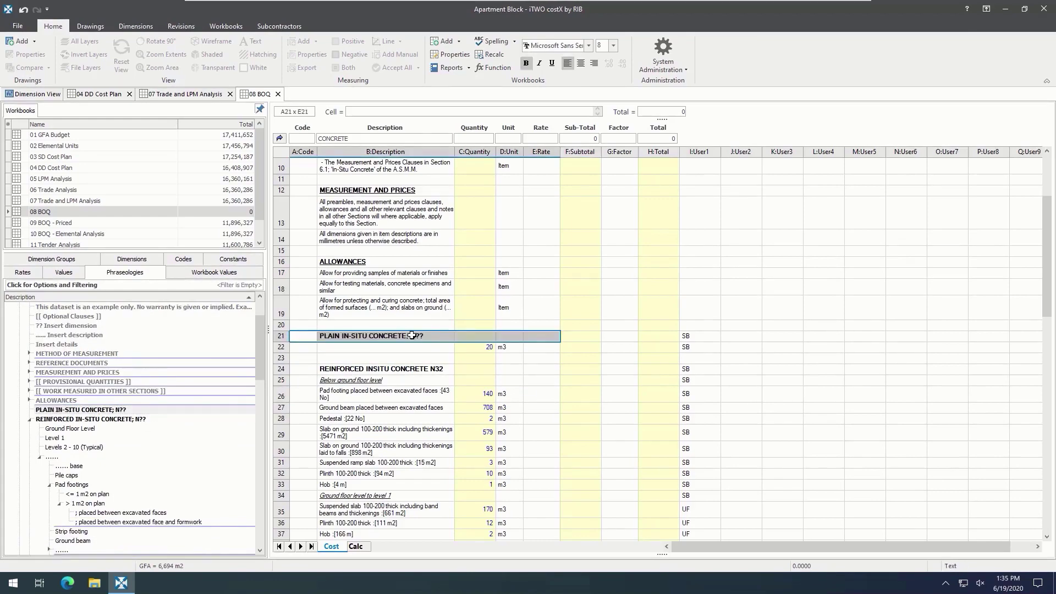
{"action": "double_click", "coordinate": [429, 337]}
{"action": "key", "text": "BackSpace"}
{"action": "key", "text": "BackSpace"}
{"action": "type", "text": "15"}
{"action": "key", "text": "Return"}
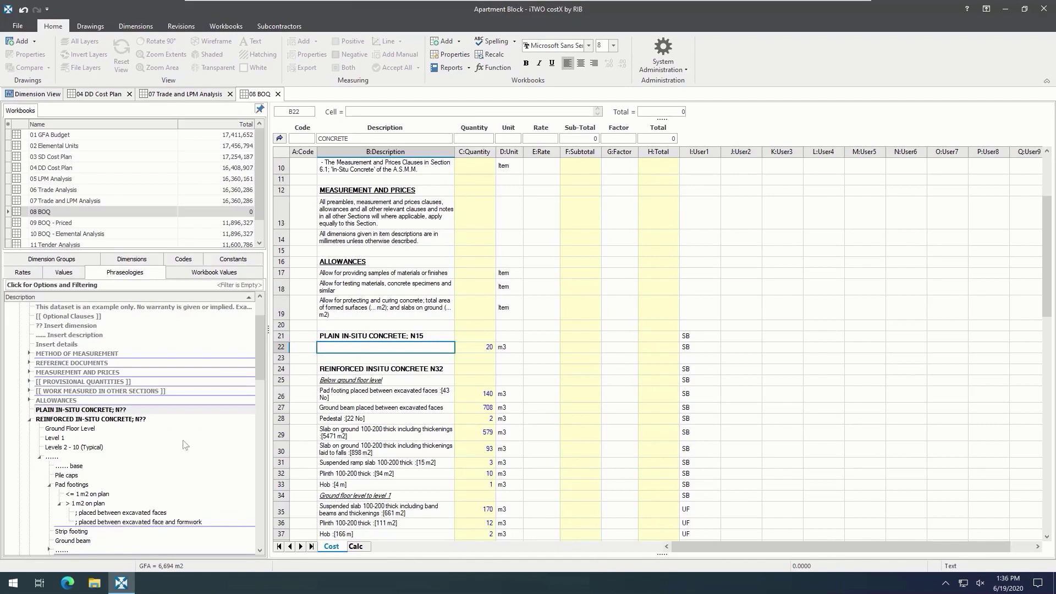
- Put 'Pad footings > 1 m2 on plan; placed between excavated faces' in row 22, then return to the trade list
{"action": "left_click", "coordinate": [72, 485]}
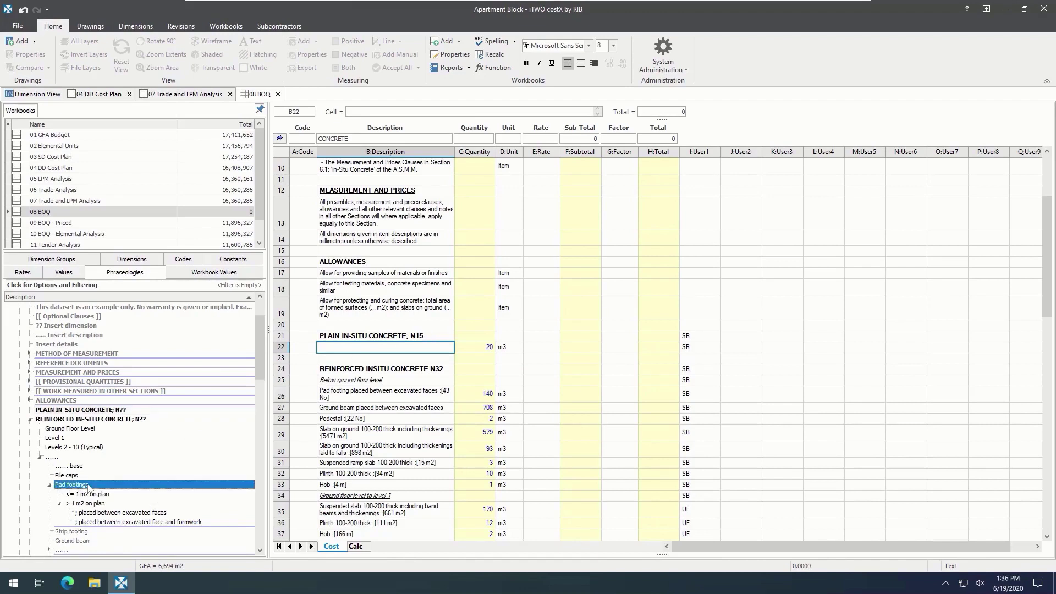
{"action": "left_click", "coordinate": [112, 504]}
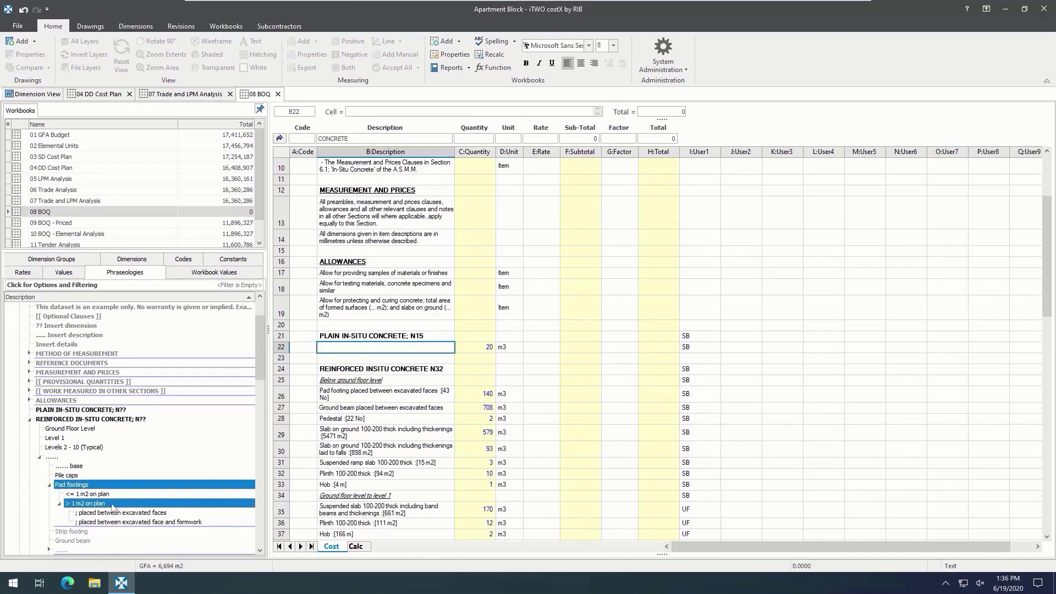
{"action": "left_click", "coordinate": [173, 514]}
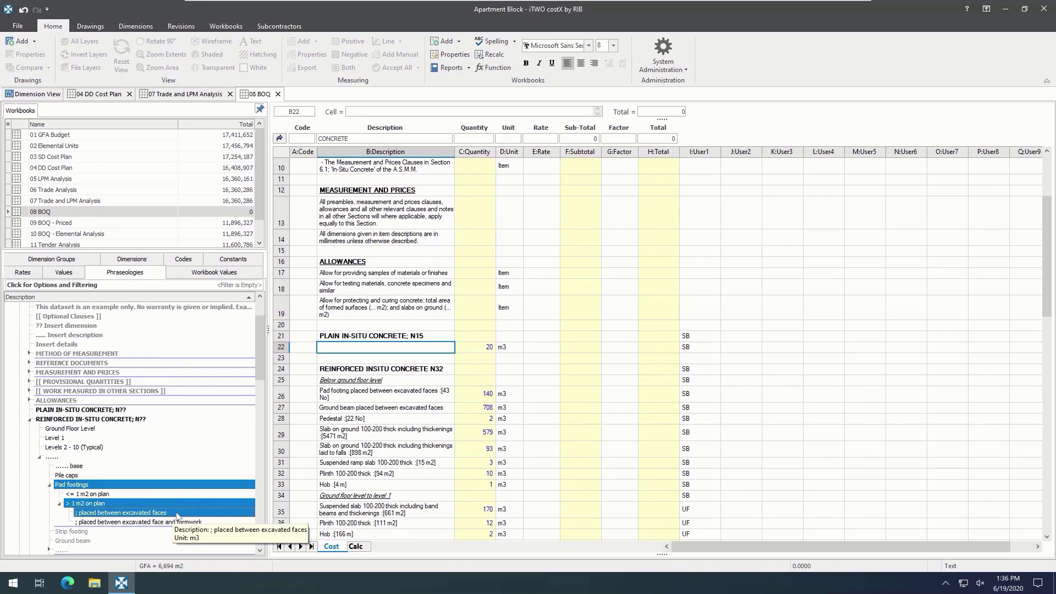
{"action": "left_click_drag", "start_coordinate": [178, 515], "coordinate": [397, 349]}
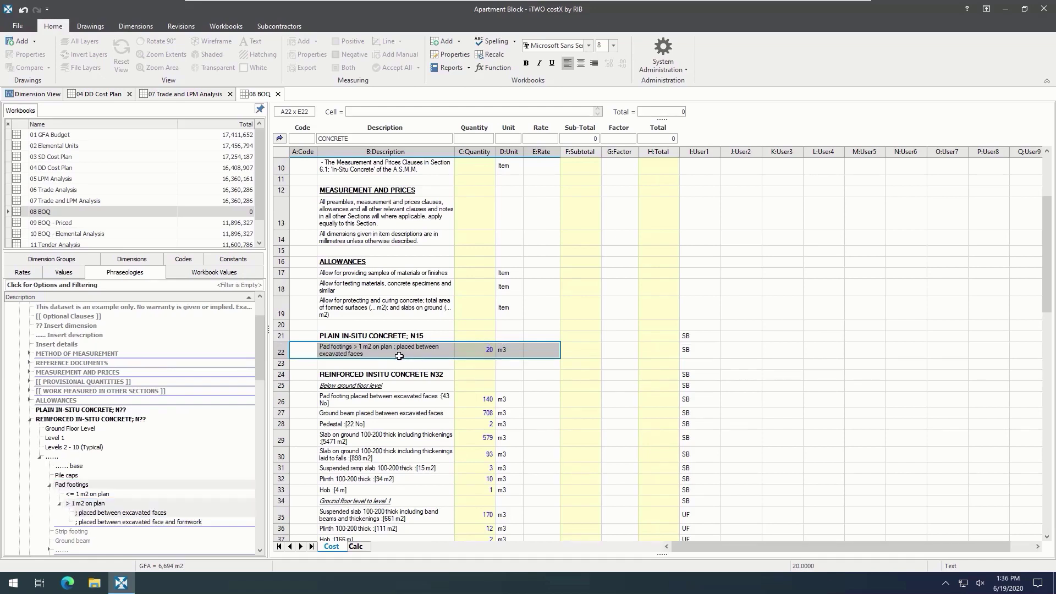
{"action": "left_click", "coordinate": [399, 356]}
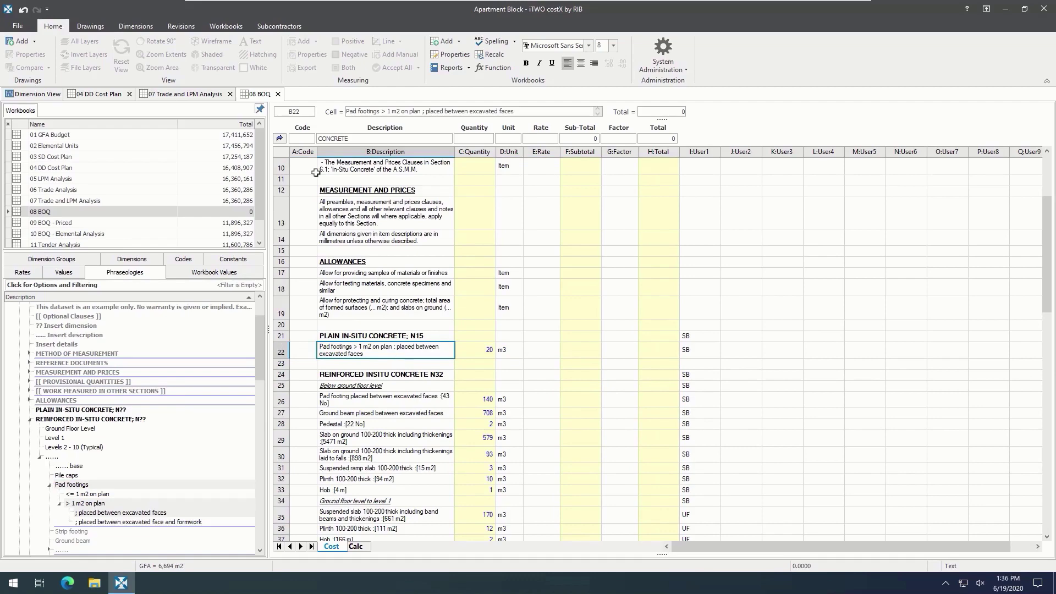
{"action": "left_click", "coordinate": [284, 141]}
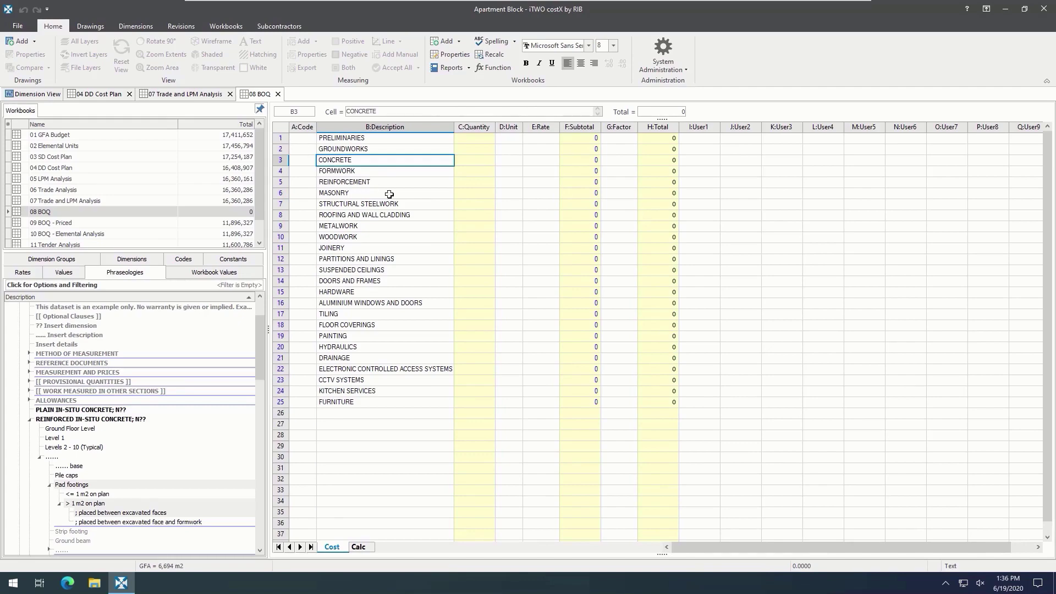
- Open the roof sheeting quantity build-up under the roofing and wall cladding subtotal
{"action": "left_click", "coordinate": [570, 216]}
{"action": "double_click", "coordinate": [570, 217]}
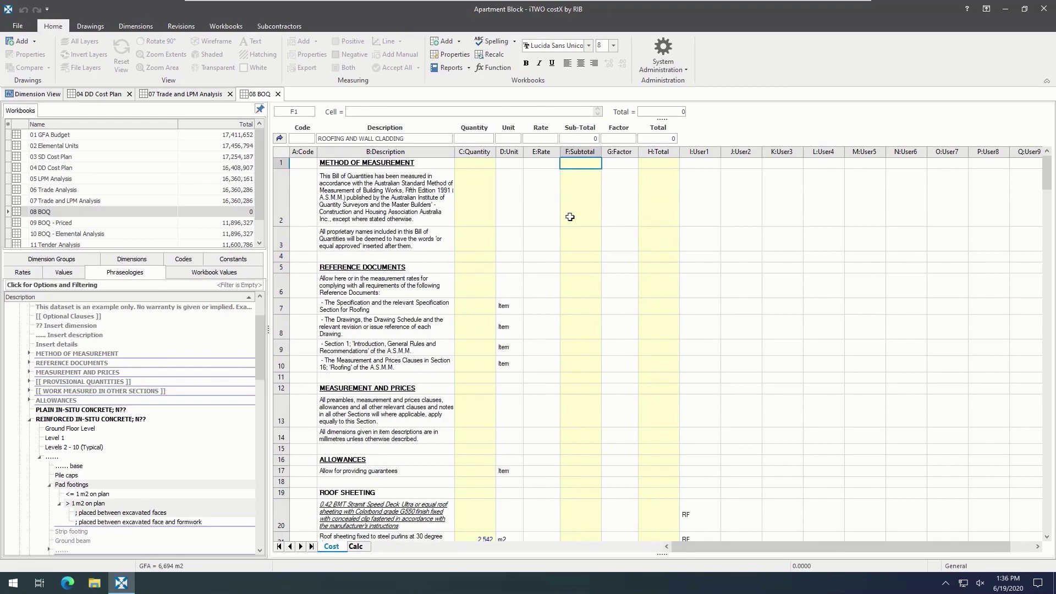
{"action": "scroll", "coordinate": [485, 330], "scroll_direction": "down", "scroll_amount": 4}
{"action": "double_click", "coordinate": [473, 303]}
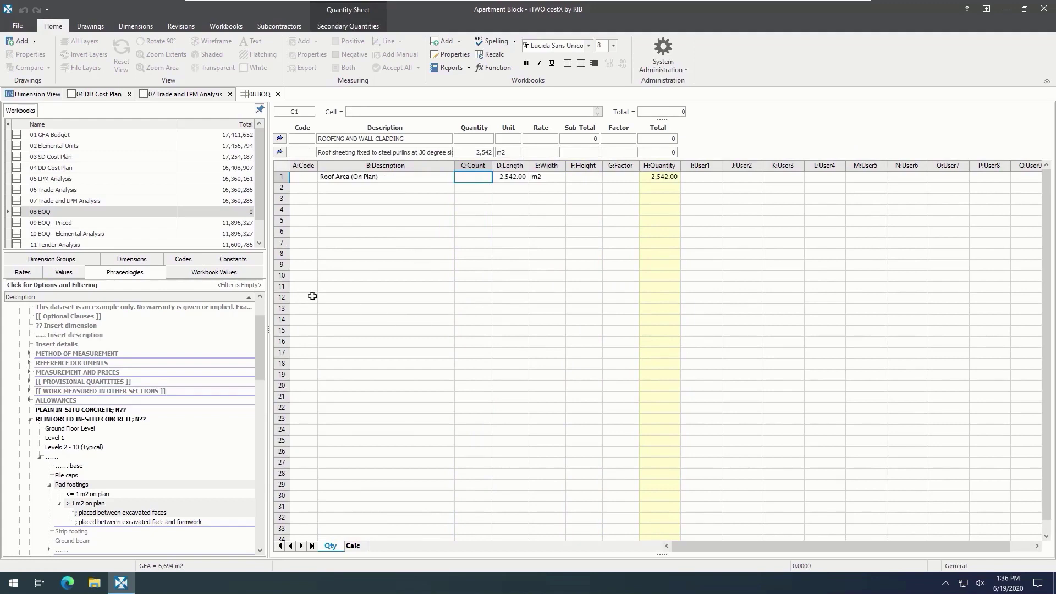
- Apply the Hip/Valley (30 Degrees) constant 1.528 as G1's factor and start a note on it
{"action": "left_click", "coordinate": [258, 262]}
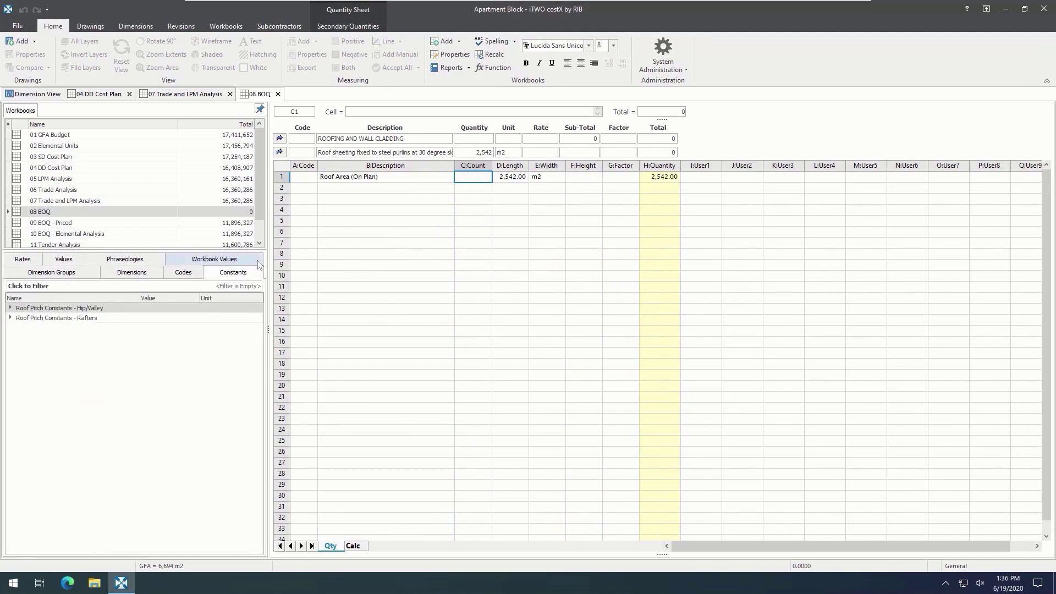
{"action": "left_click", "coordinate": [9, 309]}
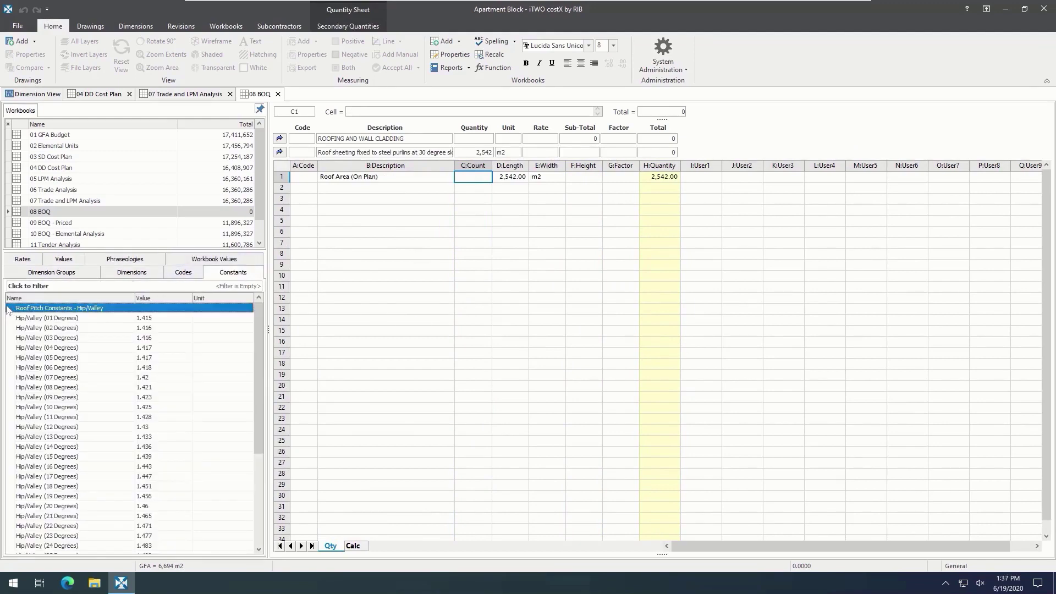
{"action": "scroll", "coordinate": [88, 363], "scroll_direction": "down", "scroll_amount": 4}
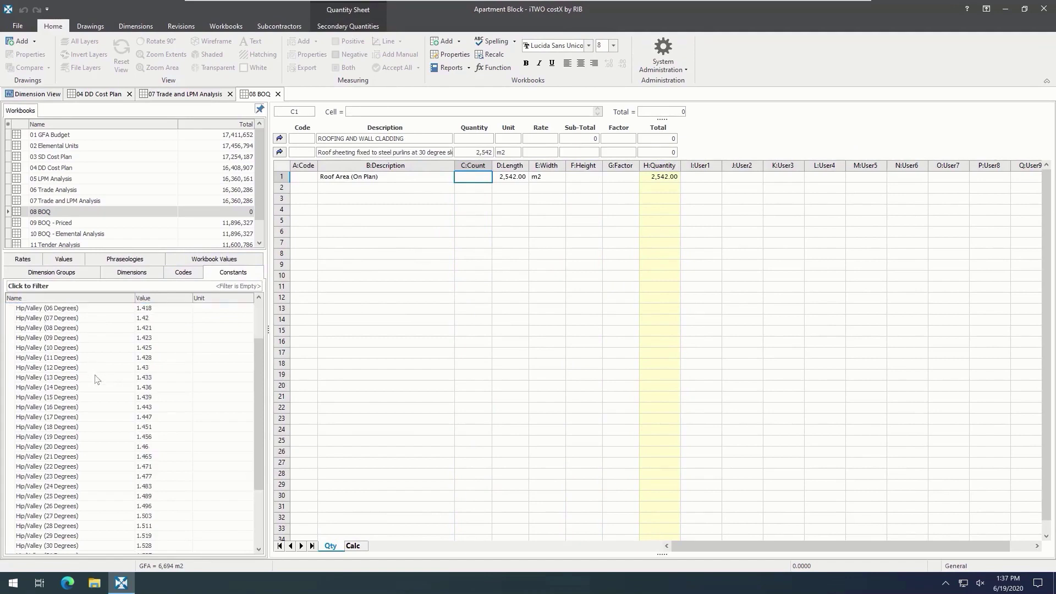
{"action": "left_click", "coordinate": [77, 488]}
{"action": "left_click_drag", "start_coordinate": [80, 493], "coordinate": [624, 179]}
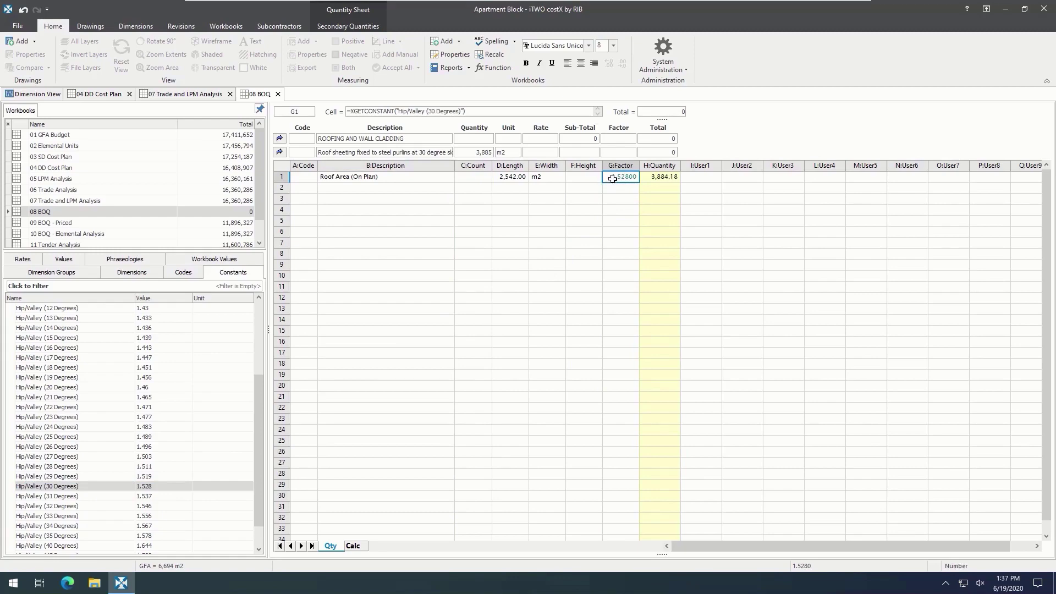
{"action": "left_click", "coordinate": [230, 27]}
{"action": "left_click", "coordinate": [922, 57]}
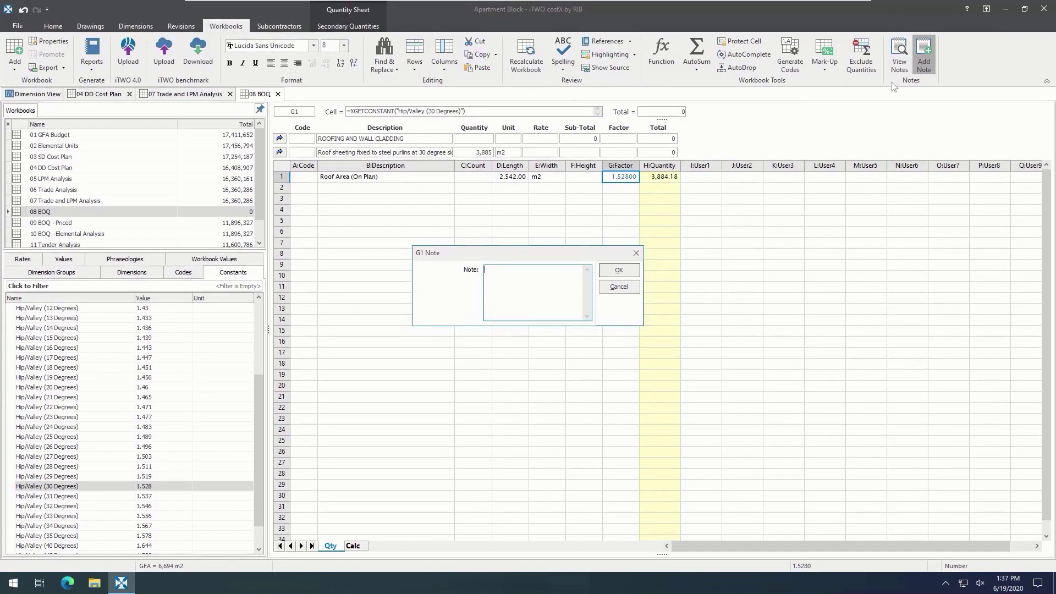
- Save the note '30 degree pitch' on cell G1
{"action": "type", "text": "30 degree pitch"}
{"action": "left_click", "coordinate": [628, 270]}
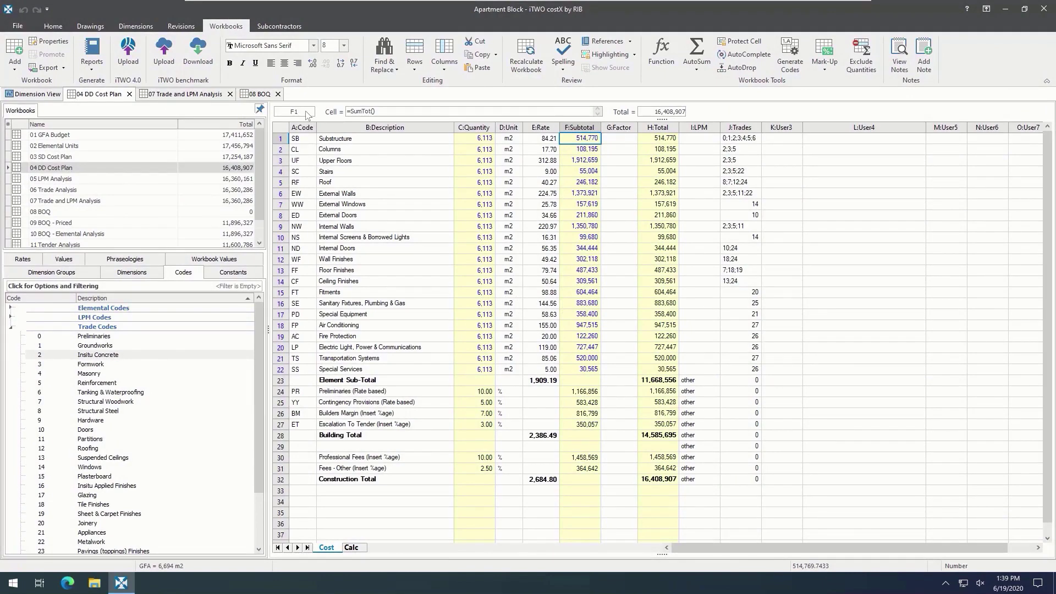
- Export the 04 DD Cost Plan workbook to Excel with 2 levels
{"action": "left_click", "coordinate": [63, 68]}
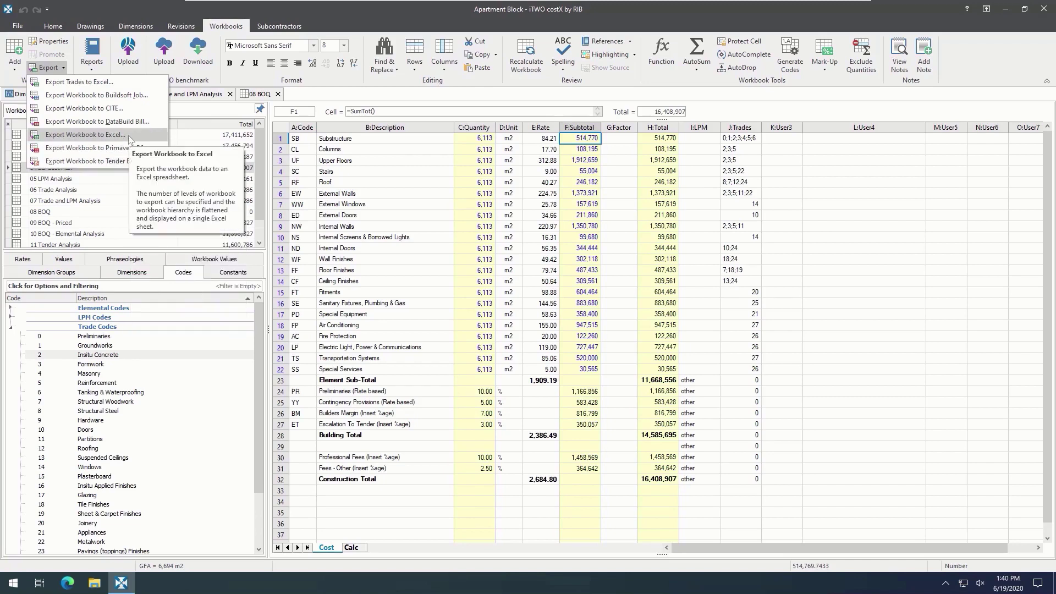
{"action": "left_click", "coordinate": [85, 135]}
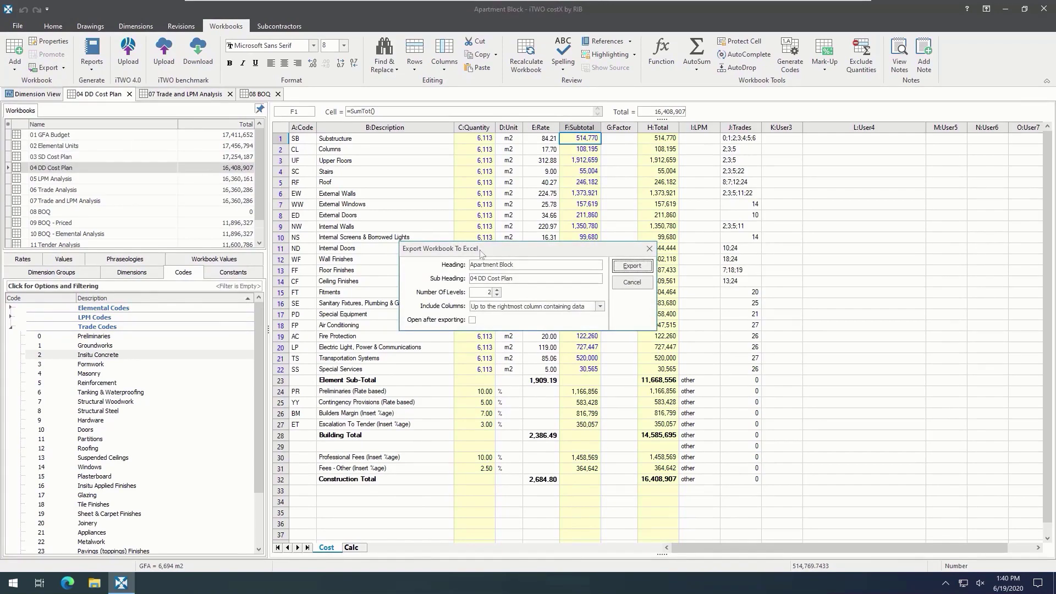
{"action": "left_click", "coordinate": [645, 269]}
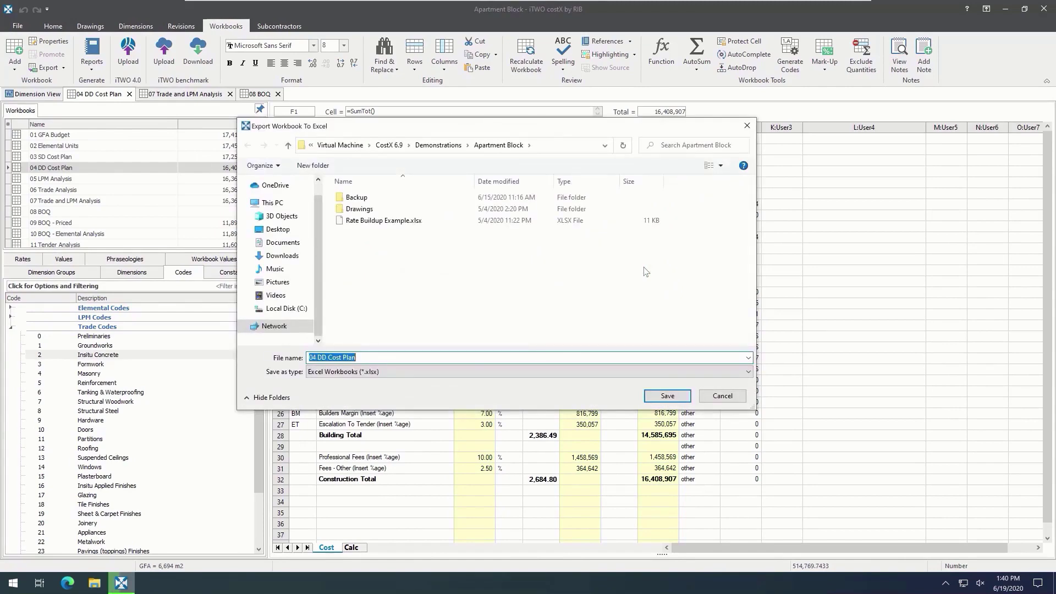
- Save 04 DD Cost Plan.xlsx and scroll through its element totals in Excel
{"action": "left_click", "coordinate": [668, 394]}
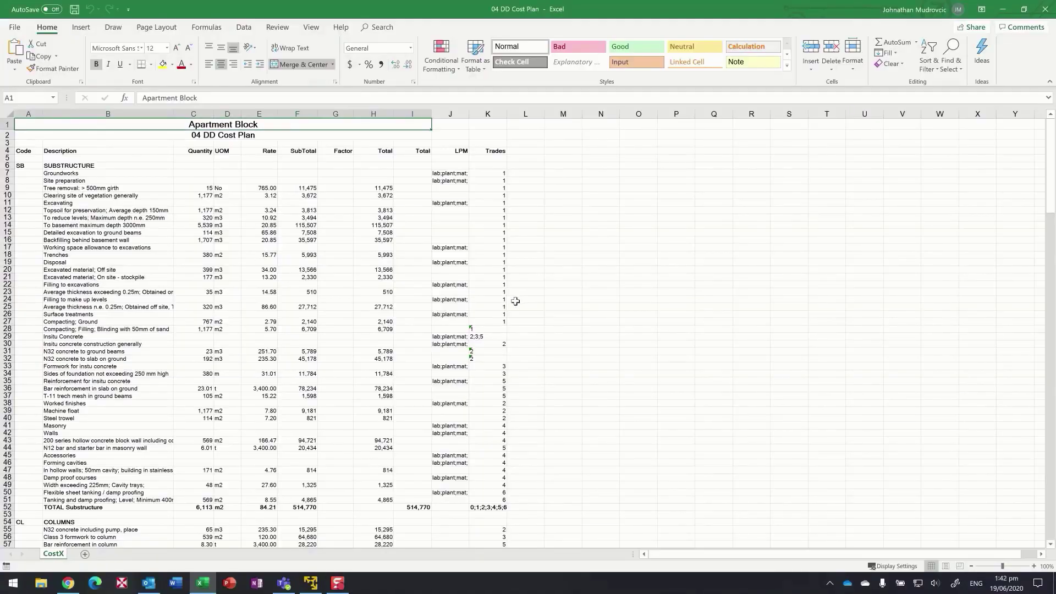
{"action": "scroll", "coordinate": [515, 301], "scroll_direction": "down", "scroll_amount": 10}
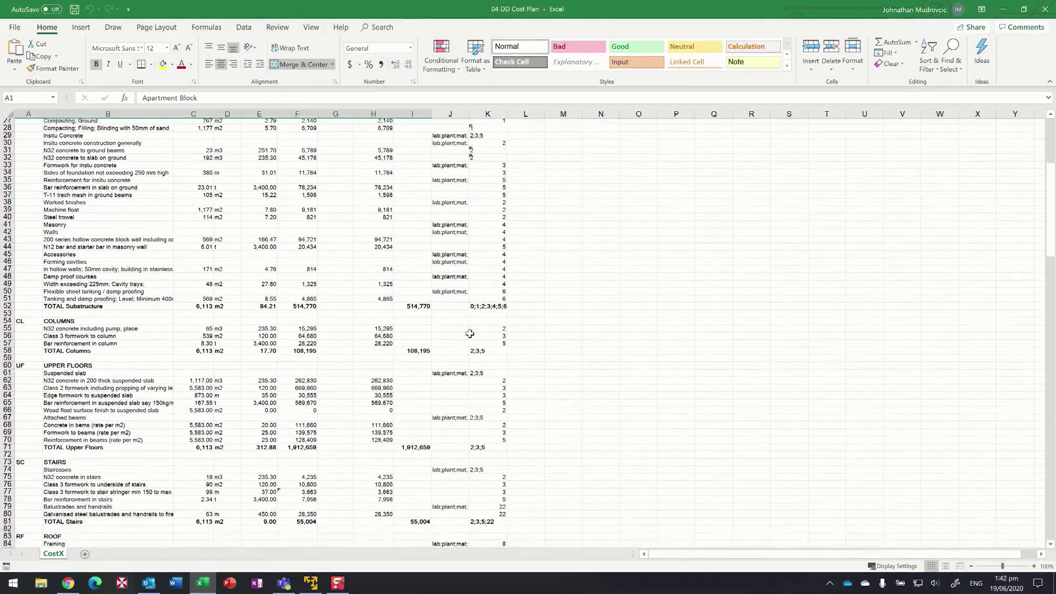
{"action": "scroll", "coordinate": [471, 336], "scroll_direction": "down", "scroll_amount": 6}
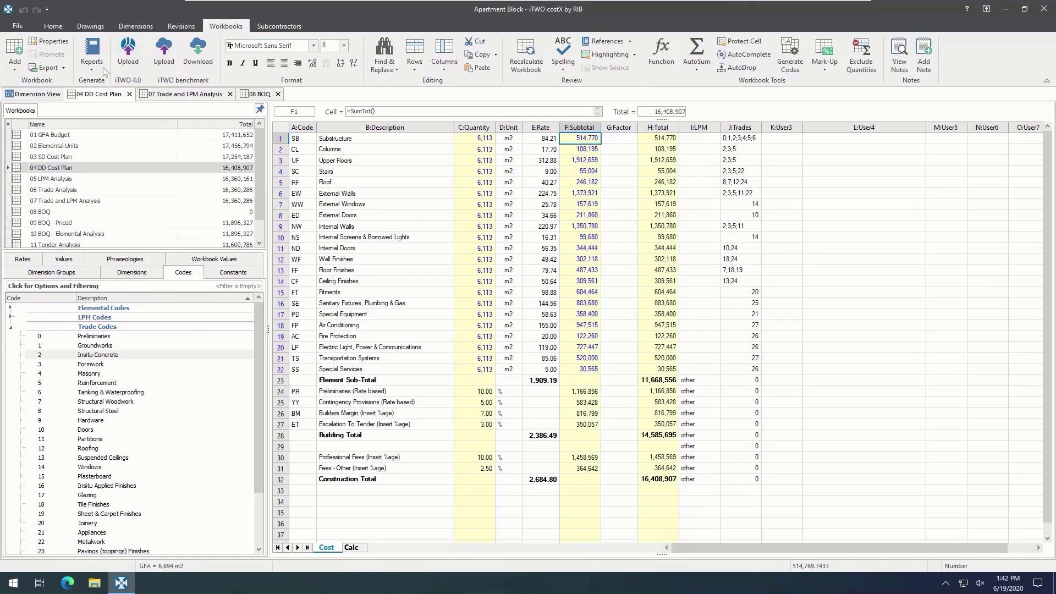
- Check the add-workbook options, then show the Reports printing menu
{"action": "left_click", "coordinate": [15, 69]}
{"action": "left_click", "coordinate": [98, 65]}
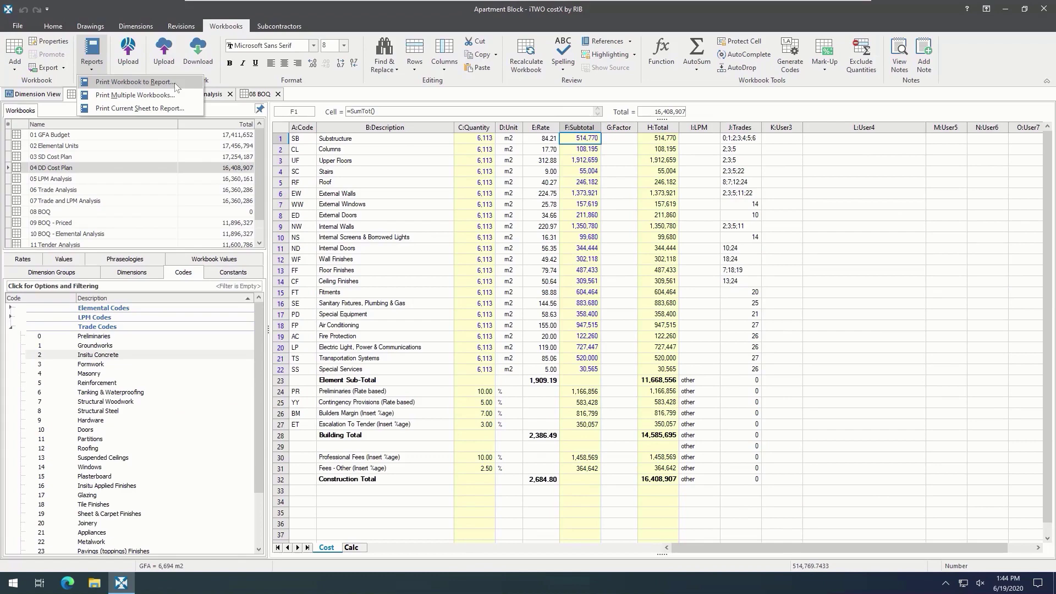
- Edit the Elemental Summary Level 1 (EN) - Tutorial report to remove % of Cost, Cost/unit, Subtotal and Factor columns
{"action": "left_click", "coordinate": [174, 83]}
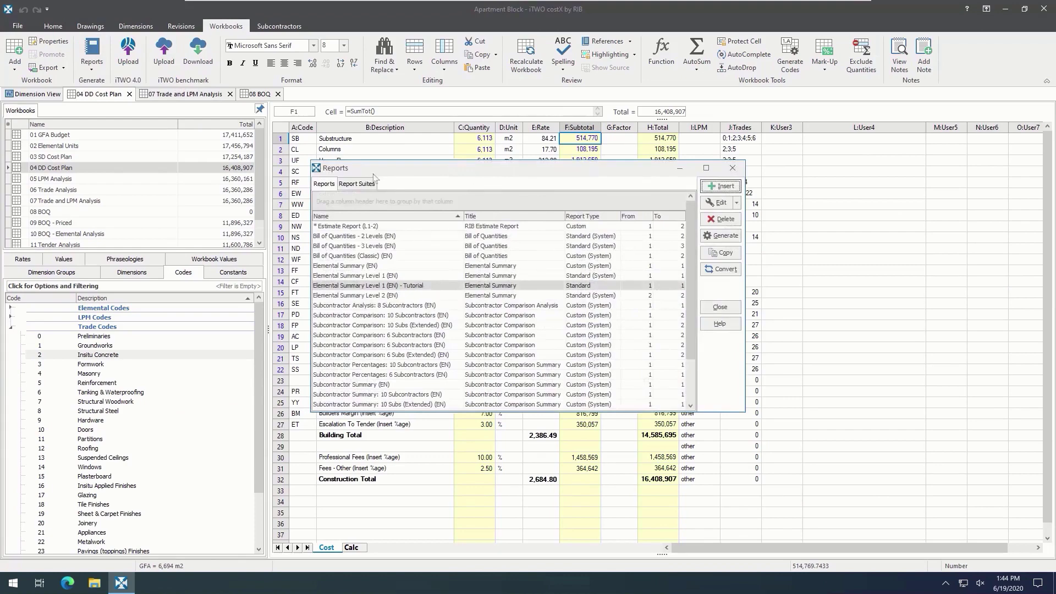
{"action": "left_click", "coordinate": [452, 285]}
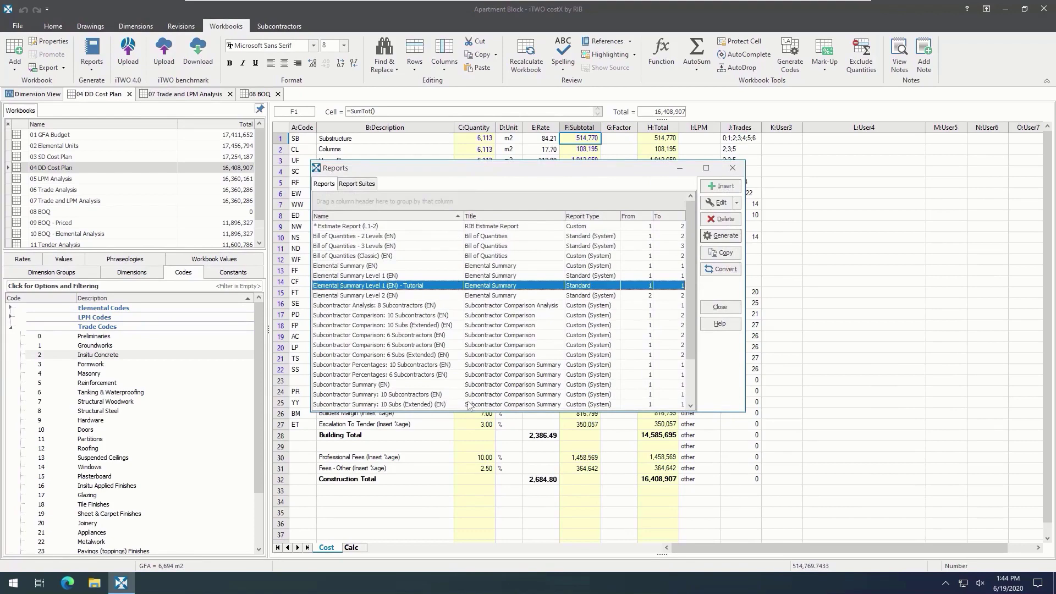
{"action": "left_click", "coordinate": [728, 207]}
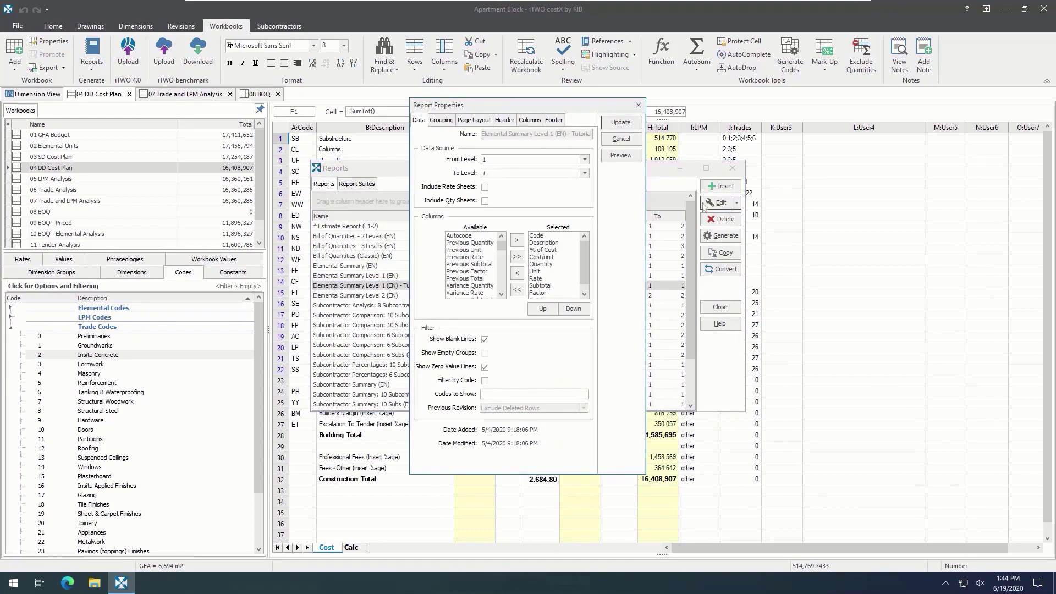
{"action": "left_click", "coordinate": [551, 250]}
{"action": "left_click", "coordinate": [552, 257], "text": "ctrl"}
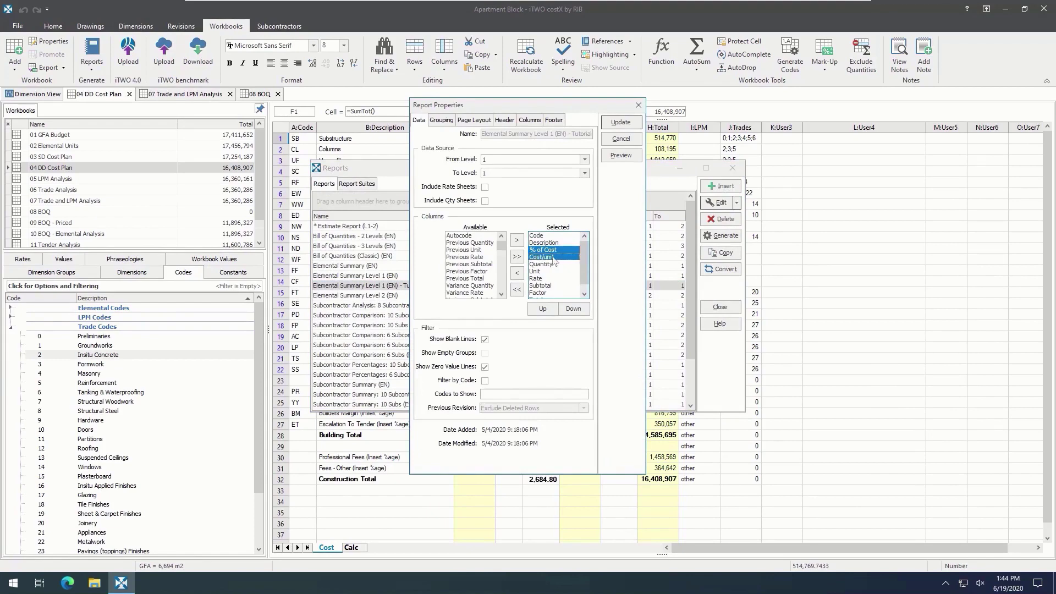
{"action": "left_click", "coordinate": [544, 285], "text": "ctrl"}
{"action": "left_click", "coordinate": [548, 292], "text": "ctrl"}
{"action": "left_click", "coordinate": [517, 274]}
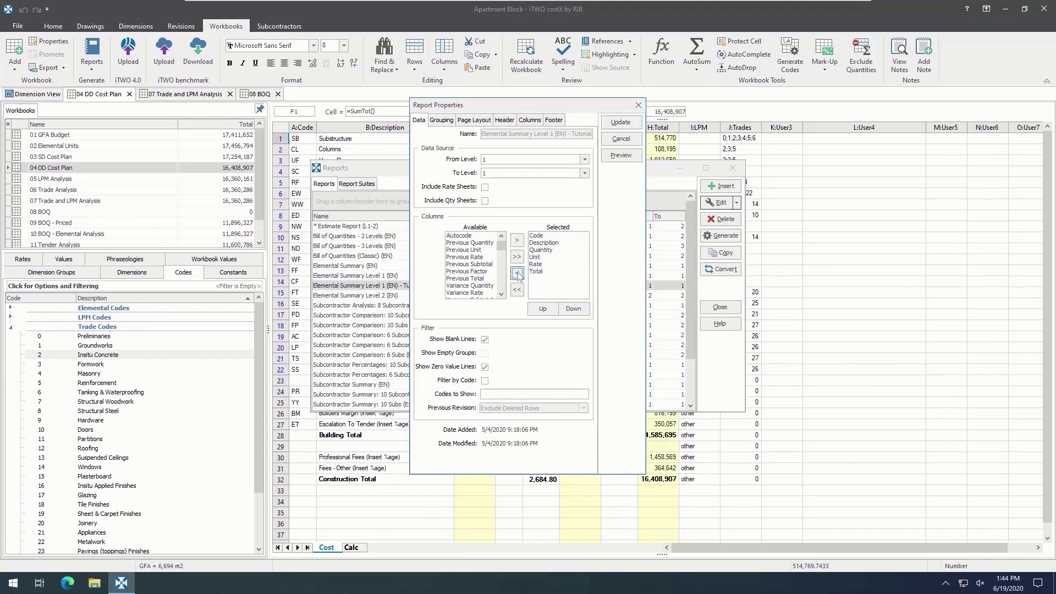
- Add the iTWO-costX-1200px logo on the right of the header, preview it and apply the changes
{"action": "left_click", "coordinate": [505, 120]}
{"action": "left_click", "coordinate": [584, 147]}
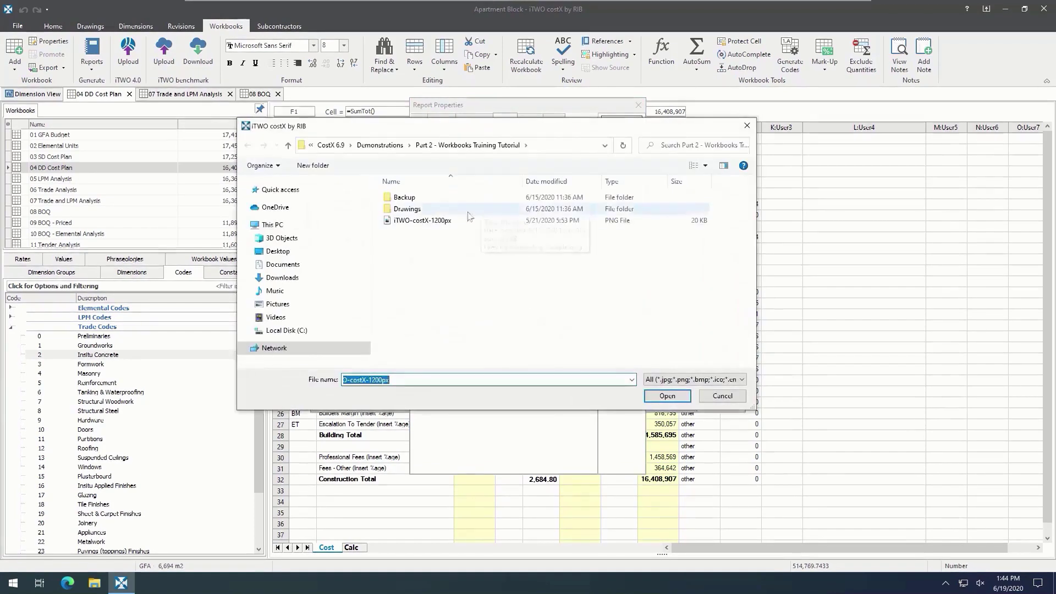
{"action": "left_click", "coordinate": [451, 233]}
{"action": "left_click", "coordinate": [682, 396]}
{"action": "left_click", "coordinate": [584, 161]}
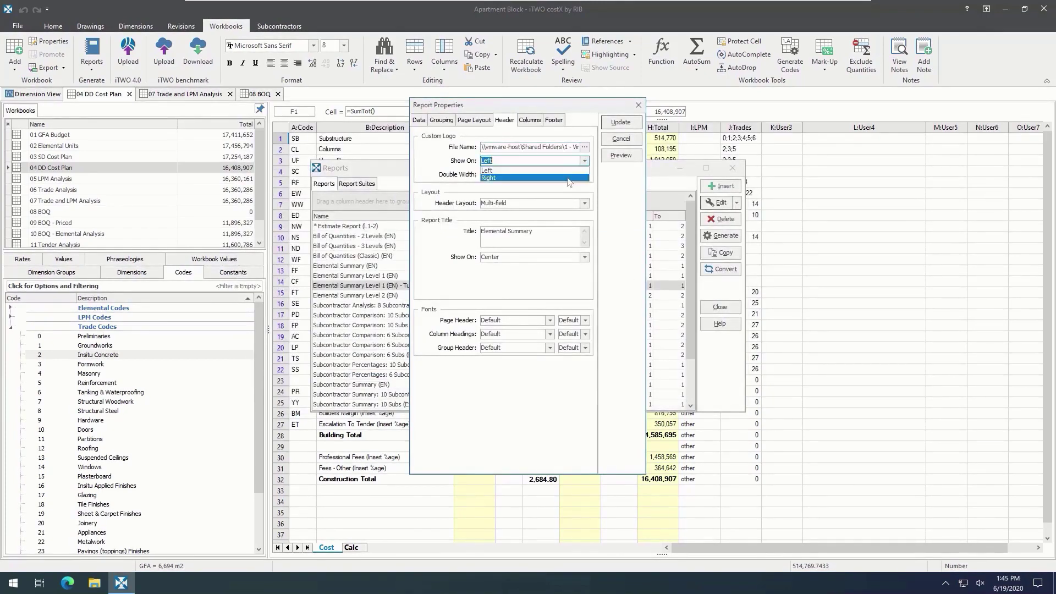
{"action": "left_click", "coordinate": [570, 182]}
{"action": "left_click", "coordinate": [633, 158]}
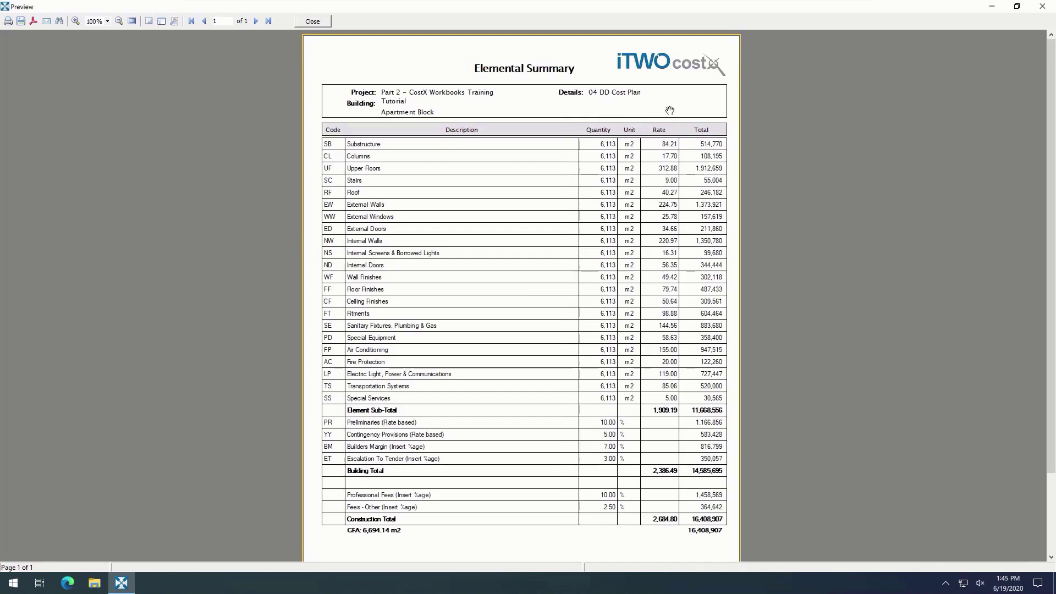
{"action": "left_click", "coordinate": [328, 22]}
{"action": "left_click", "coordinate": [631, 124]}
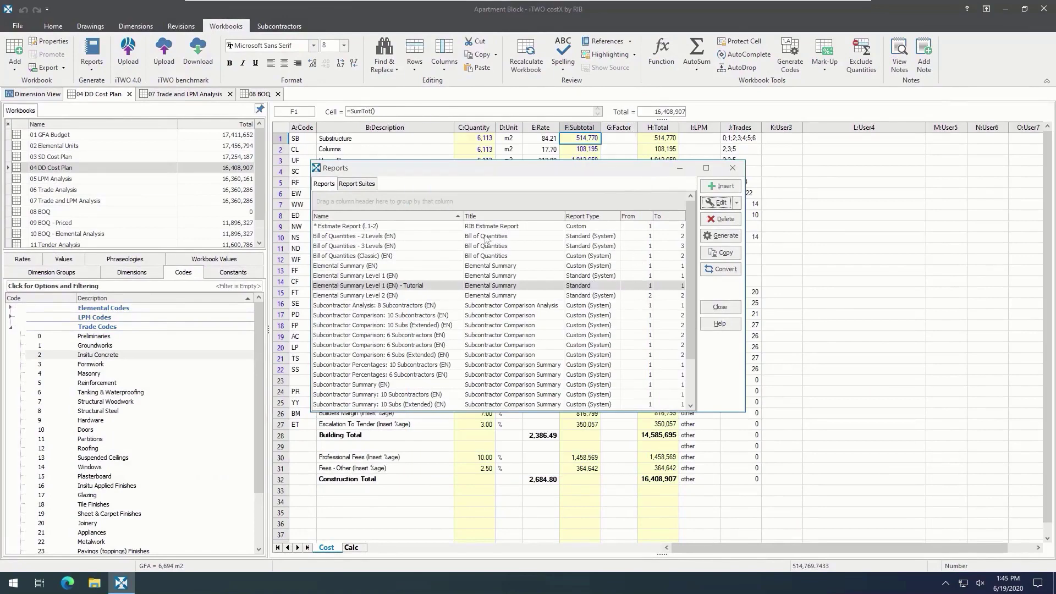
- Generate and preview the Estimate Report (L1-2) at Whole page zoom
{"action": "left_click", "coordinate": [453, 228]}
{"action": "left_click", "coordinate": [721, 236]}
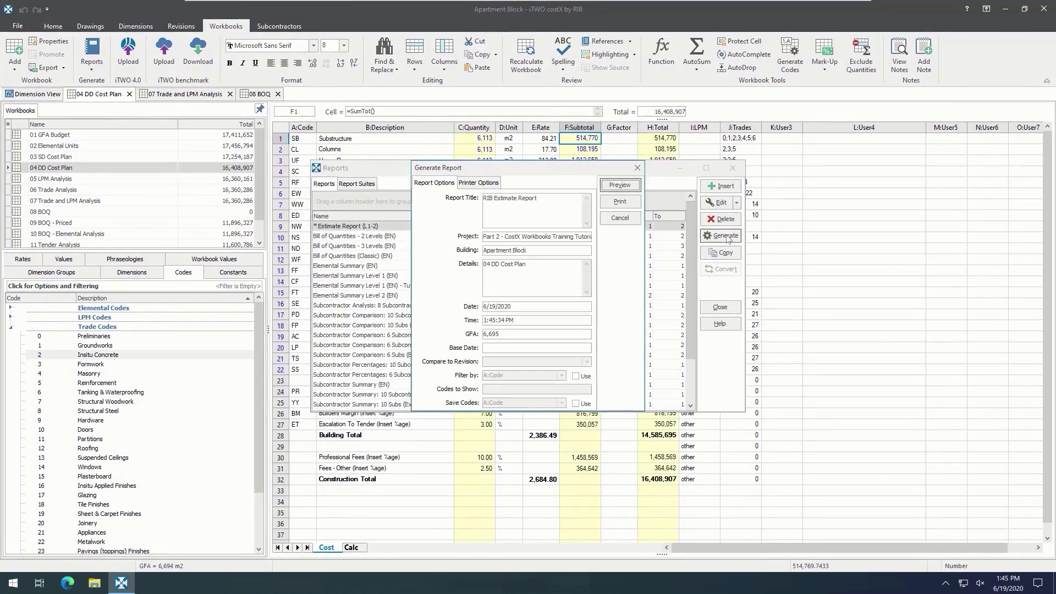
{"action": "left_click", "coordinate": [633, 187]}
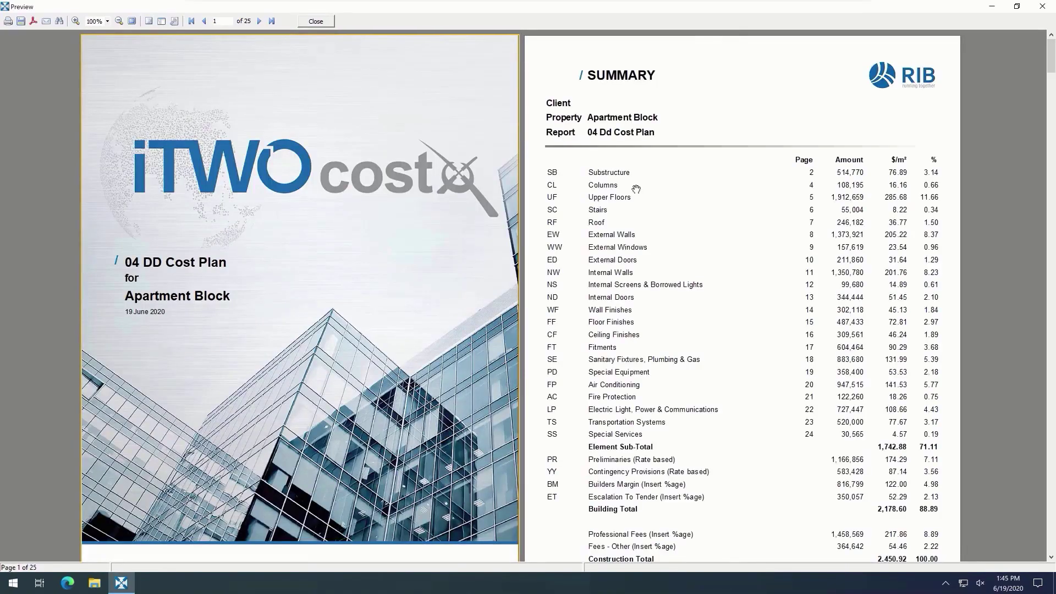
{"action": "left_click", "coordinate": [107, 21]}
{"action": "left_click", "coordinate": [102, 81]}
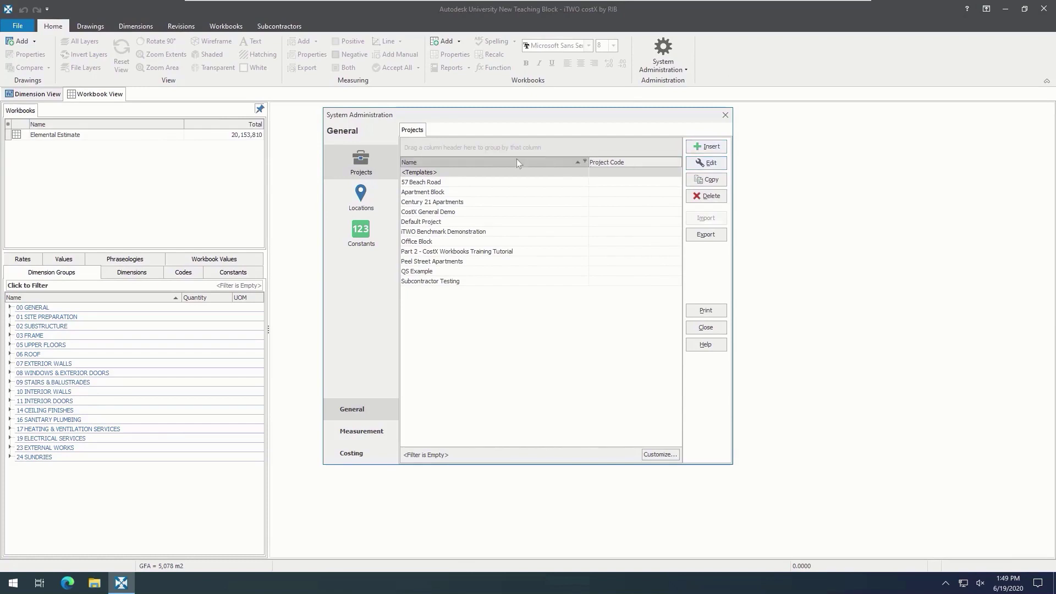
- Browse Locations, Measurement and Standard Dimension Groups, ending on the Standard Zones library
{"action": "left_click", "coordinate": [380, 198]}
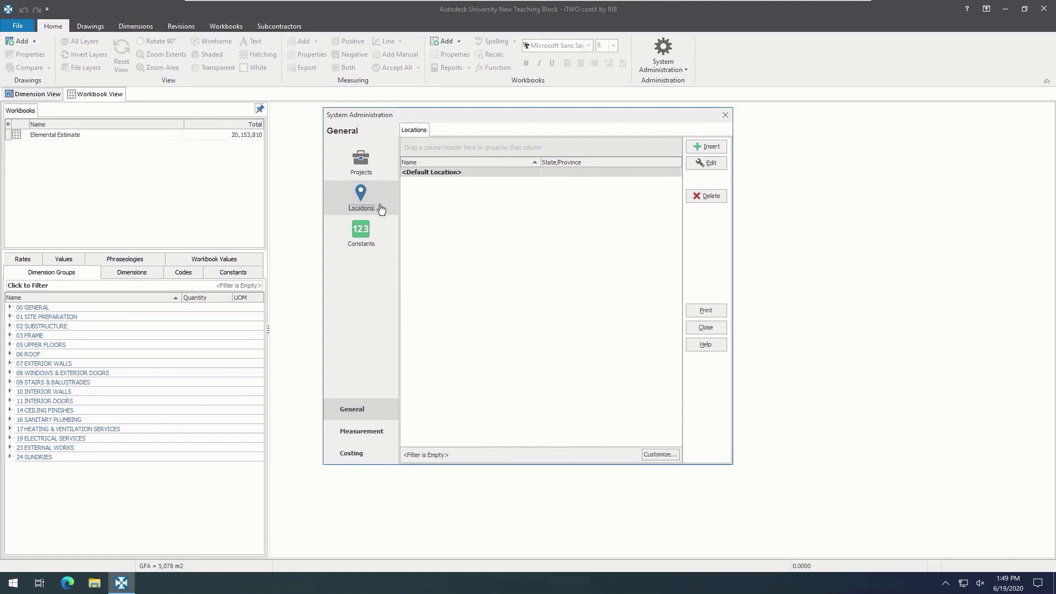
{"action": "left_click", "coordinate": [391, 429]}
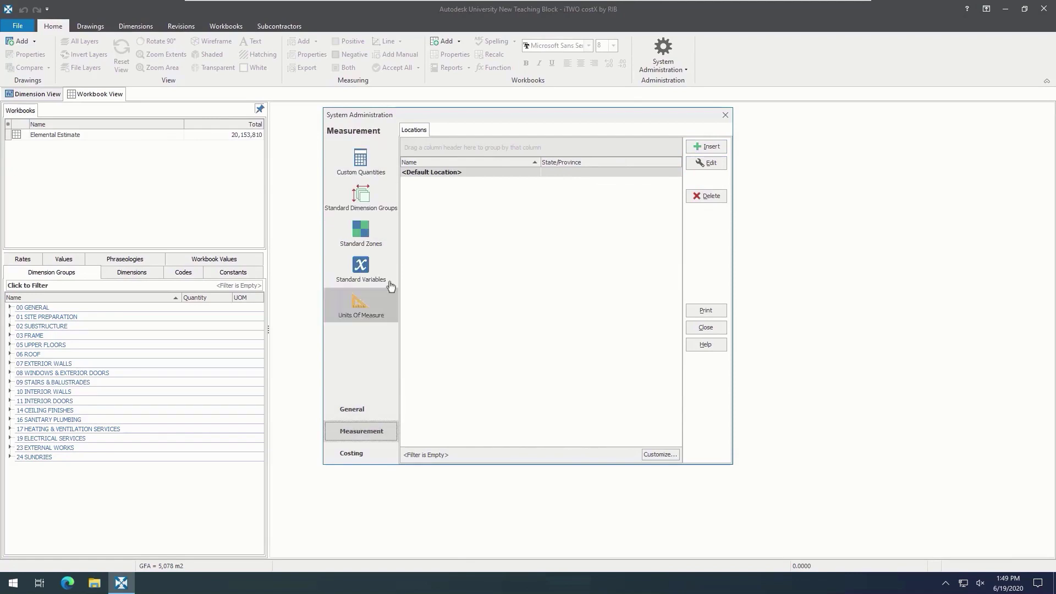
{"action": "left_click", "coordinate": [393, 202]}
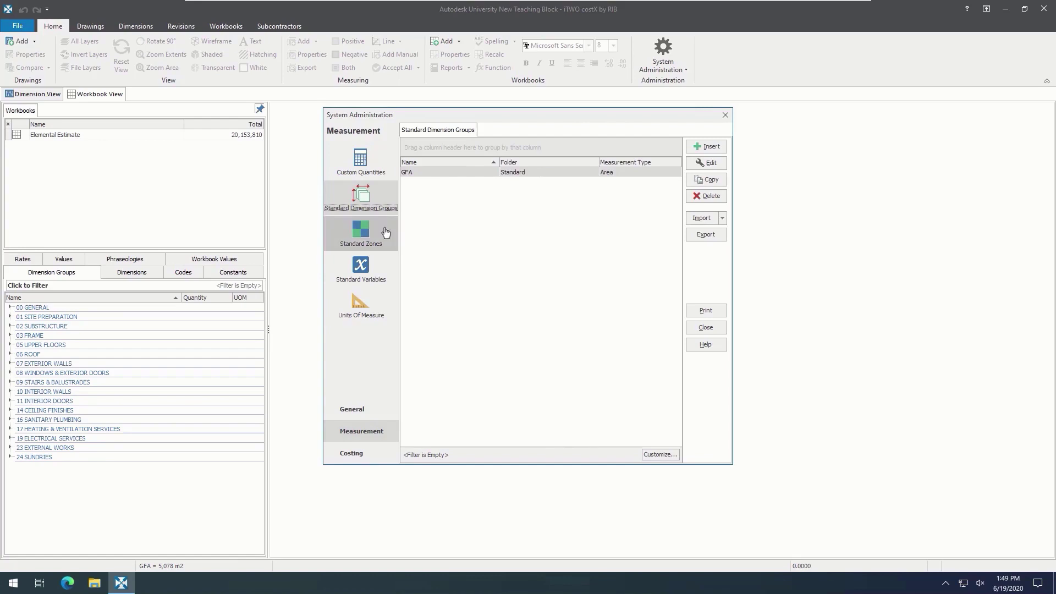
{"action": "left_click", "coordinate": [387, 230]}
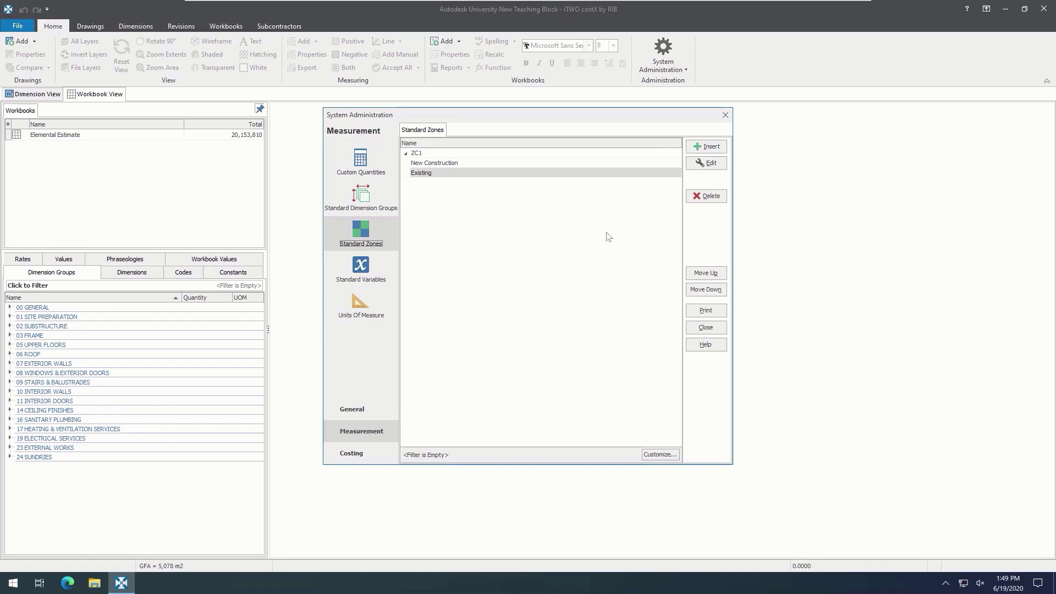
- Close System Administration and open the EX01-01 Ground Floor Plan, checking both zone category lists
{"action": "left_click", "coordinate": [706, 328]}
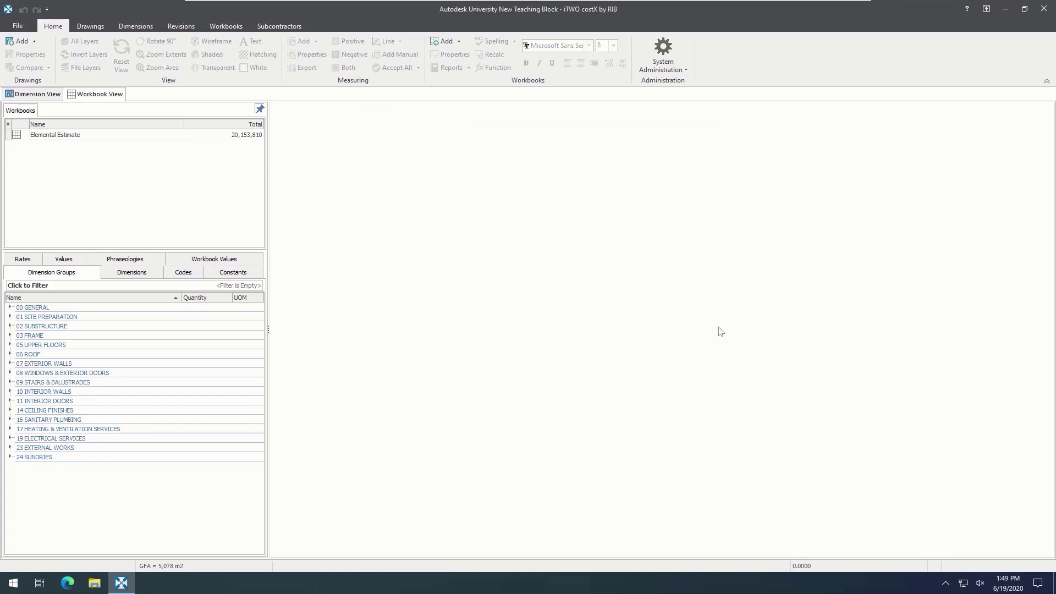
{"action": "left_click", "coordinate": [45, 97]}
{"action": "left_click", "coordinate": [17, 135]}
{"action": "left_click", "coordinate": [27, 144]}
{"action": "double_click", "coordinate": [104, 155]}
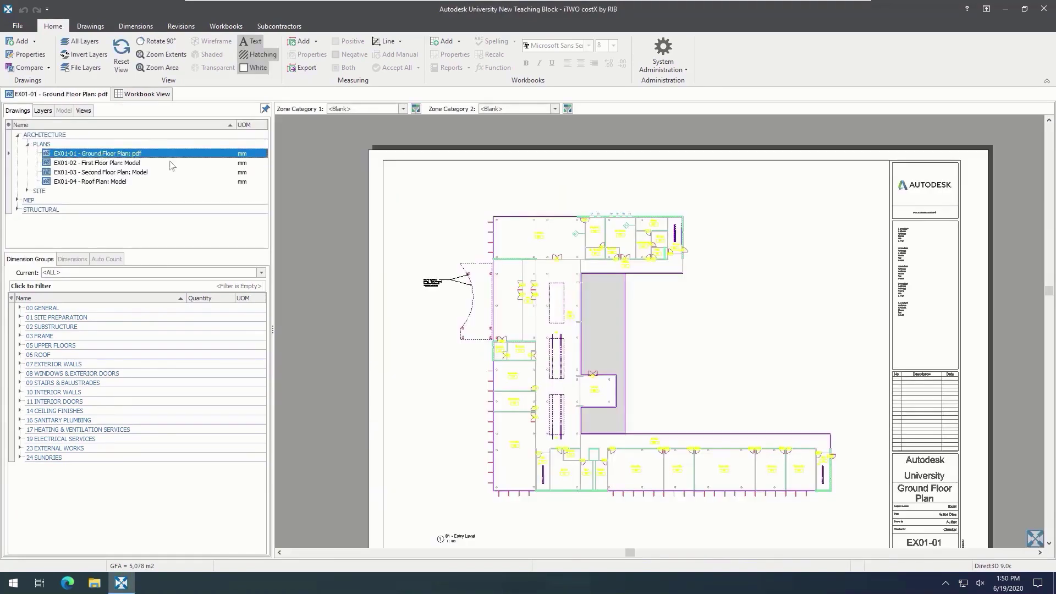
{"action": "left_click", "coordinate": [404, 109]}
{"action": "left_click", "coordinate": [403, 110]}
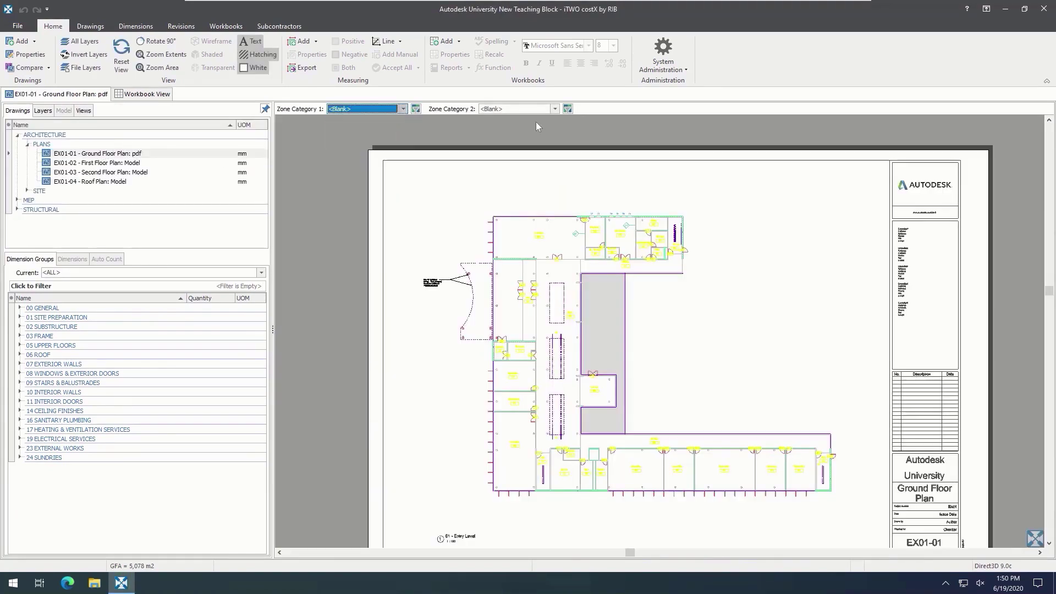
{"action": "left_click", "coordinate": [556, 108]}
{"action": "left_click", "coordinate": [555, 109]}
{"action": "left_click", "coordinate": [539, 141]}
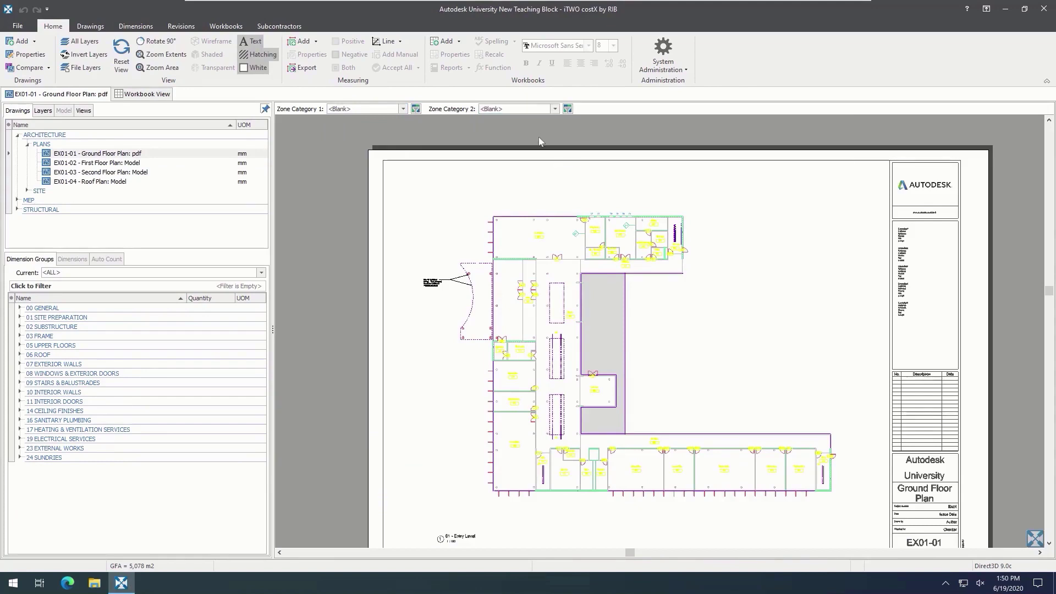
- Expand 00 GENERAL > ROOMS and highlight the Instruction rooms on the ground floor plan
{"action": "left_click", "coordinate": [20, 309]}
{"action": "left_click", "coordinate": [30, 327]}
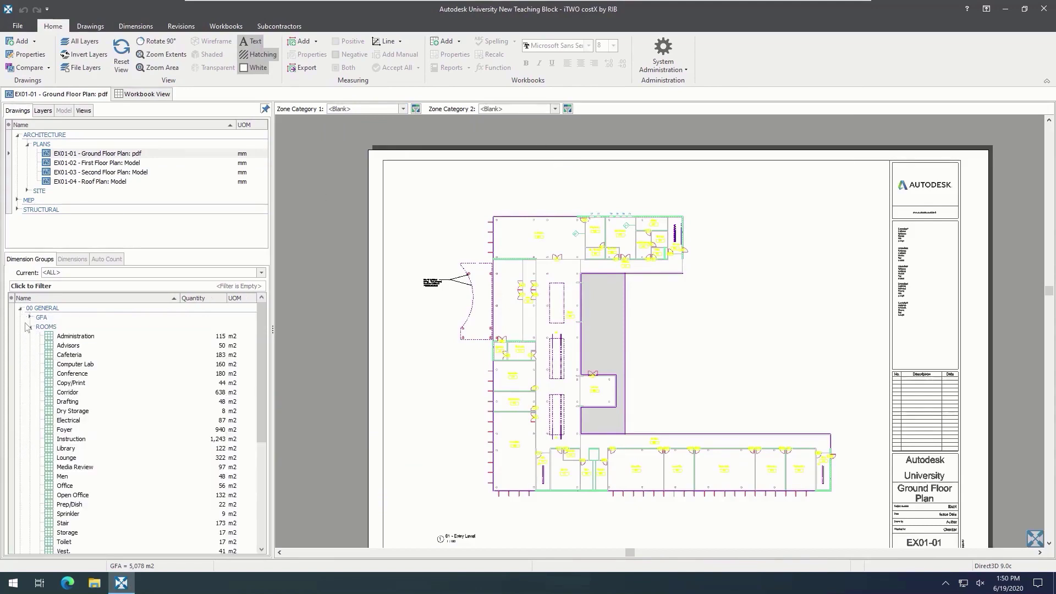
{"action": "left_click", "coordinate": [92, 439]}
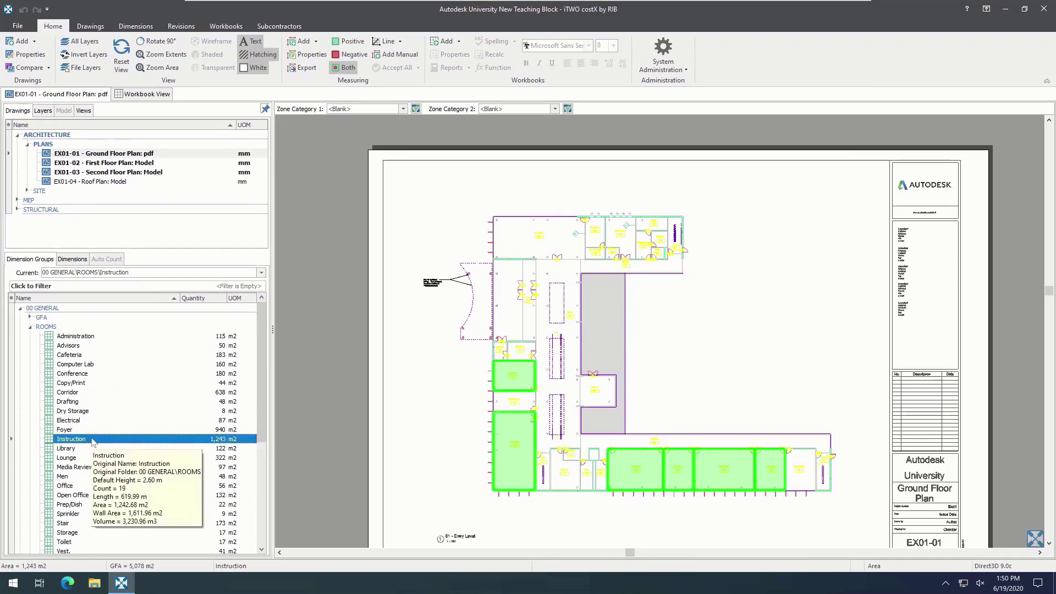
{"action": "left_click", "coordinate": [525, 378]}
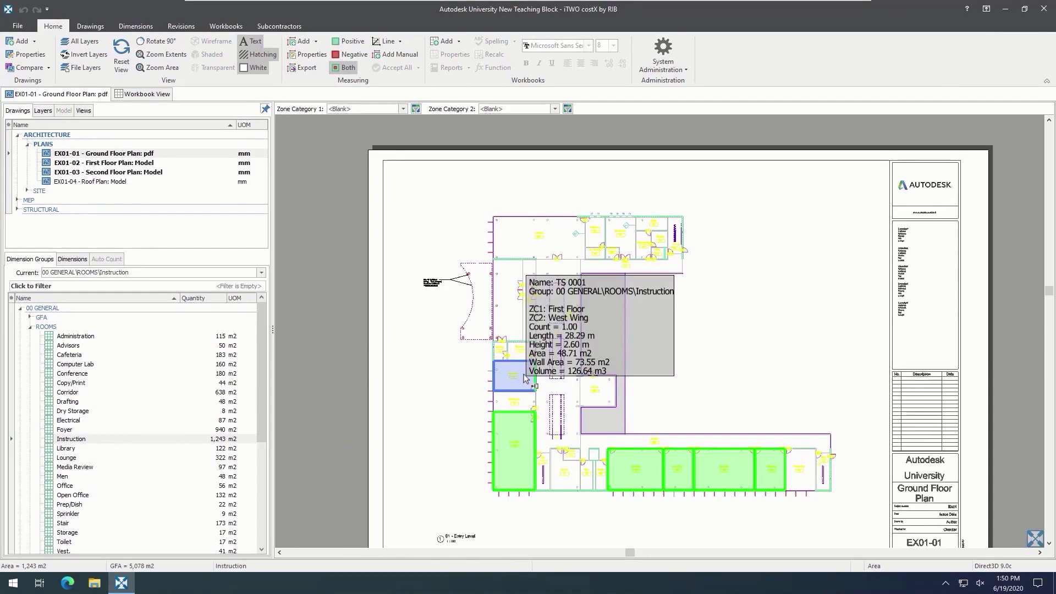
- Open the EX01-02 First Floor Plan model and show its Office rooms
{"action": "double_click", "coordinate": [153, 163]}
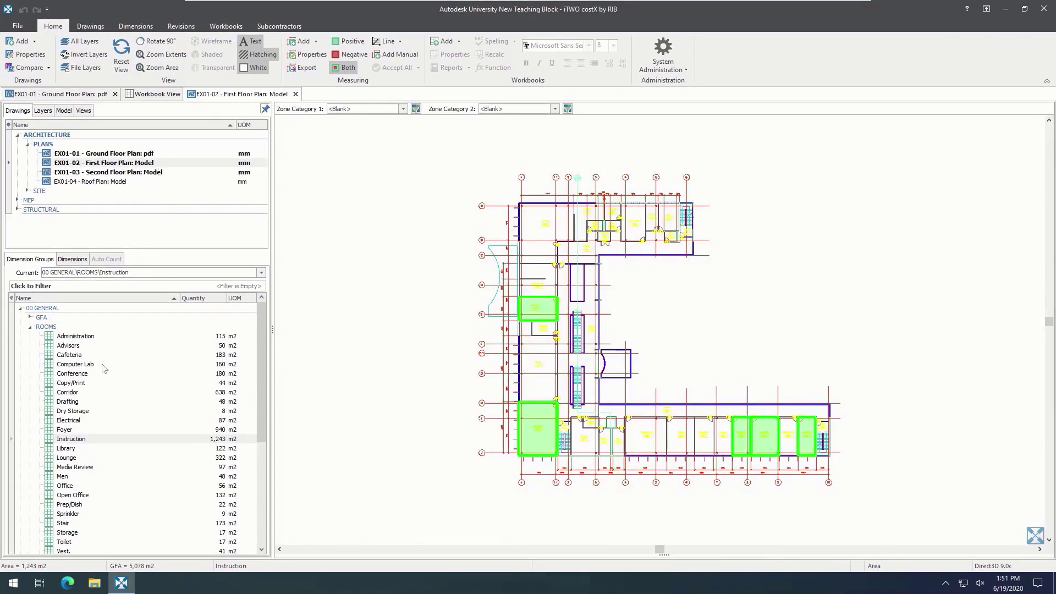
{"action": "left_click", "coordinate": [83, 487]}
{"action": "mouse_move", "coordinate": [675, 221]}
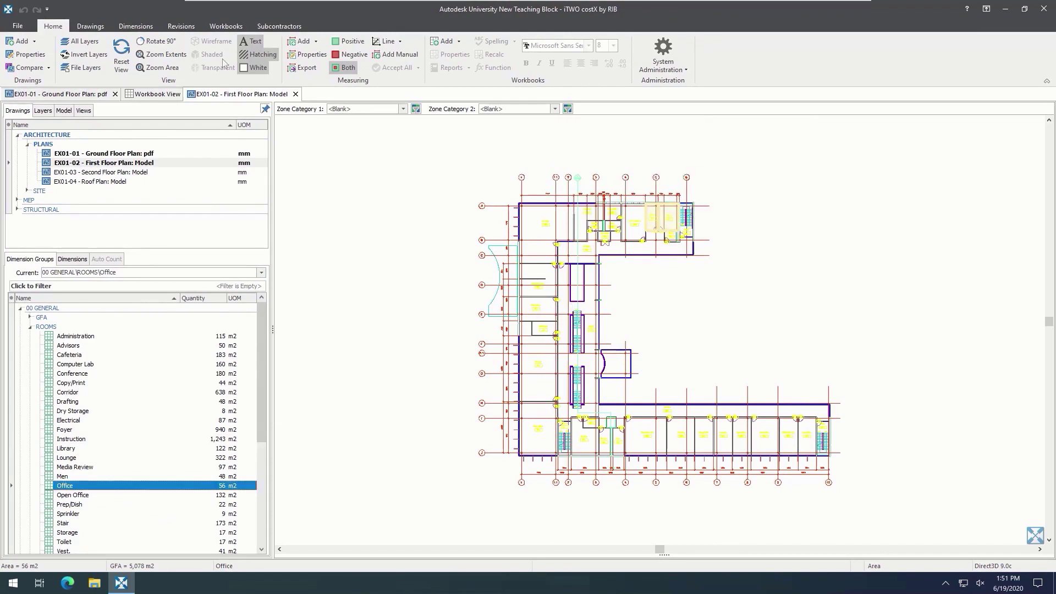
- Insert a new 'East Wing' zone into zone category ZC2 and update the project zones
{"action": "left_click", "coordinate": [136, 26]}
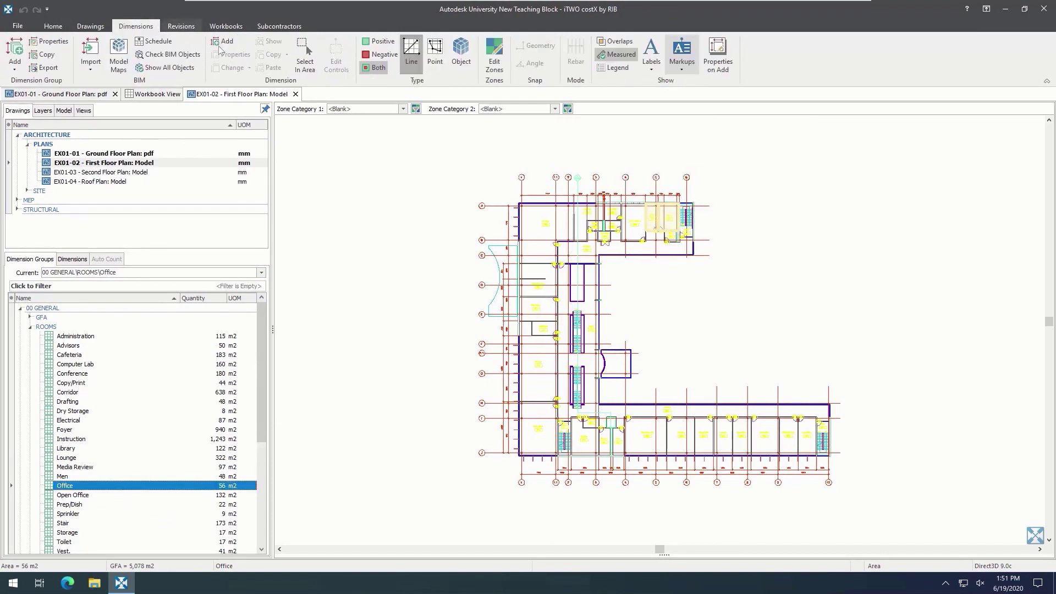
{"action": "left_click", "coordinate": [498, 65]}
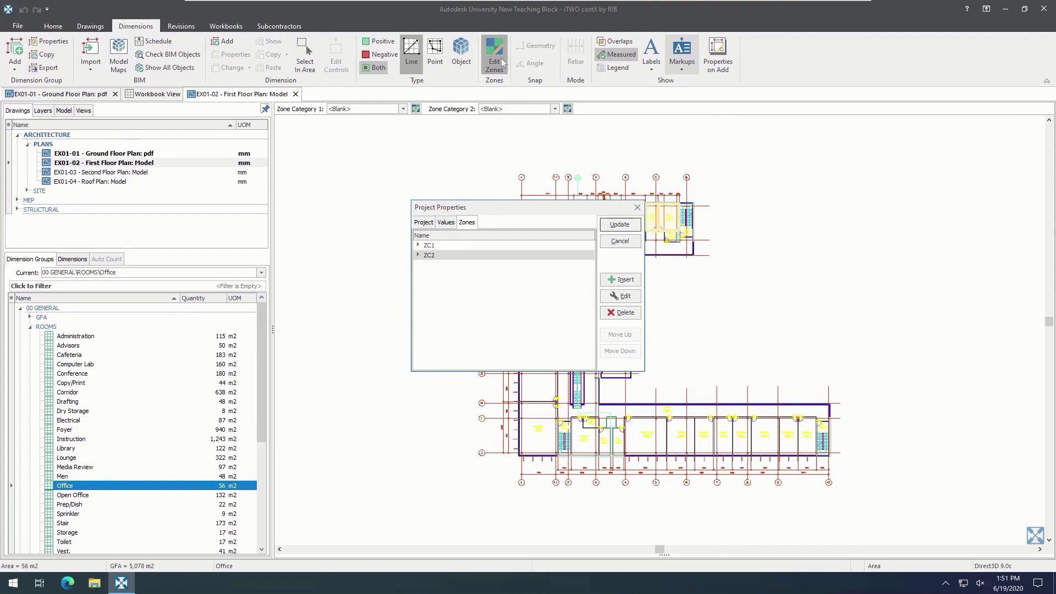
{"action": "left_click", "coordinate": [418, 245]}
{"action": "left_click", "coordinate": [418, 295]}
{"action": "left_click", "coordinate": [621, 280]}
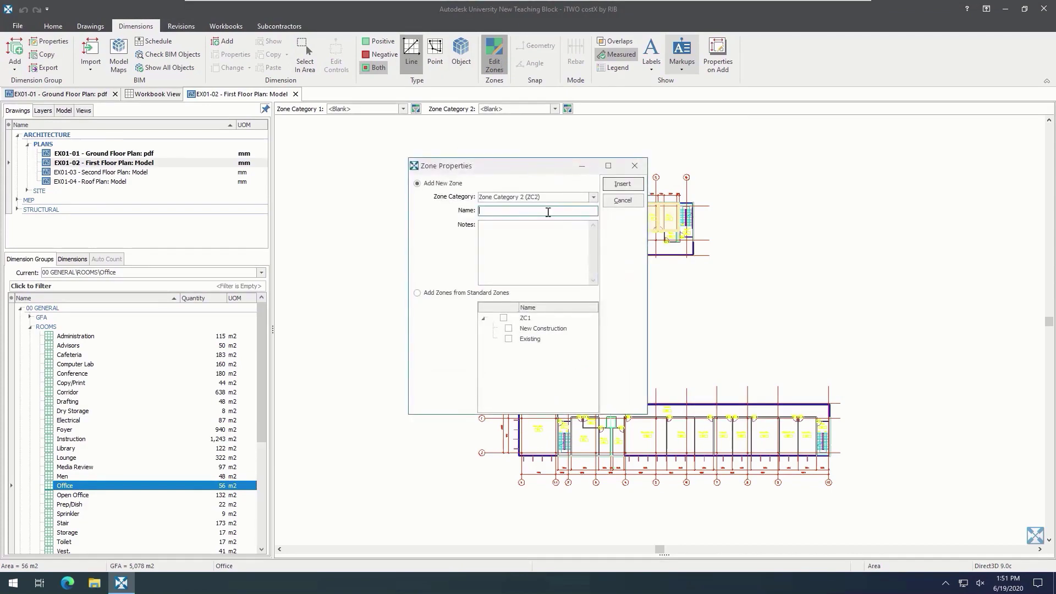
{"action": "type", "text": "East Wing"}
{"action": "left_click", "coordinate": [637, 184]}
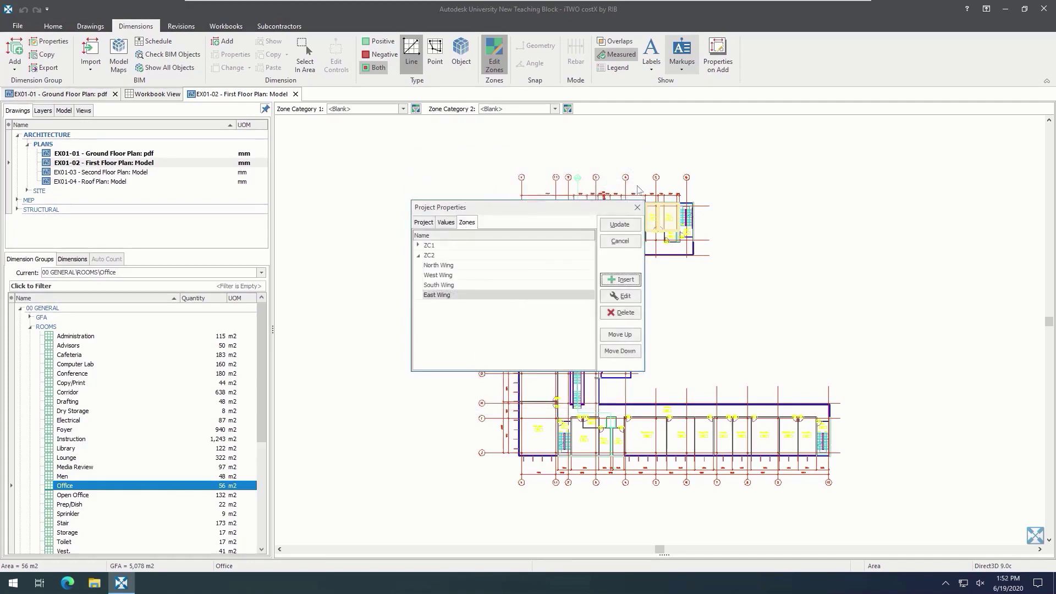
{"action": "left_click", "coordinate": [619, 224]}
{"action": "left_click", "coordinate": [555, 109]}
- Open the Elemental Estimate workbook in Workbook View and bring up its properties
{"action": "left_click", "coordinate": [539, 147]}
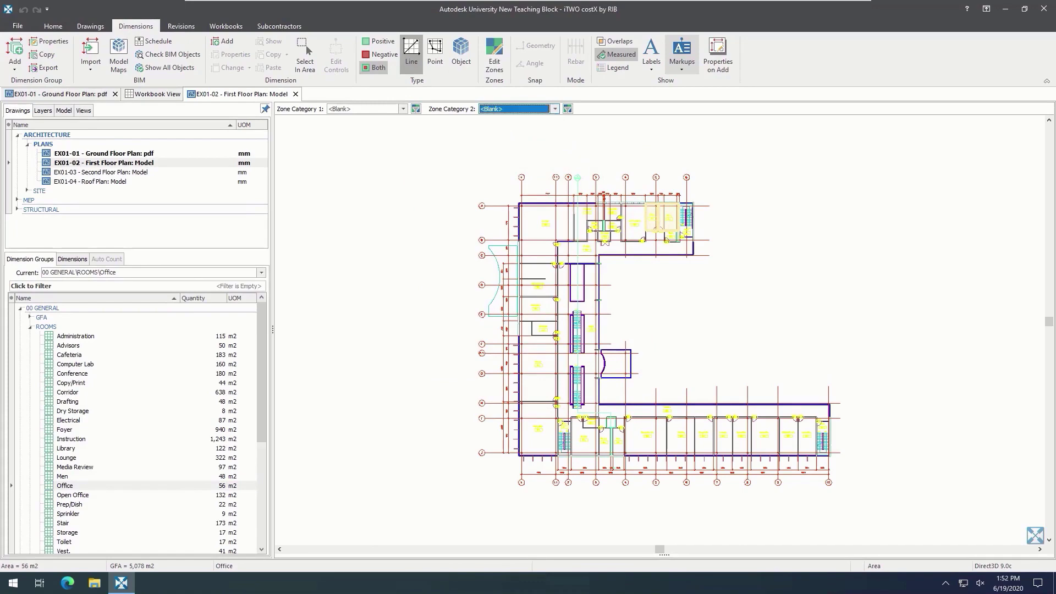
{"action": "left_click", "coordinate": [171, 96]}
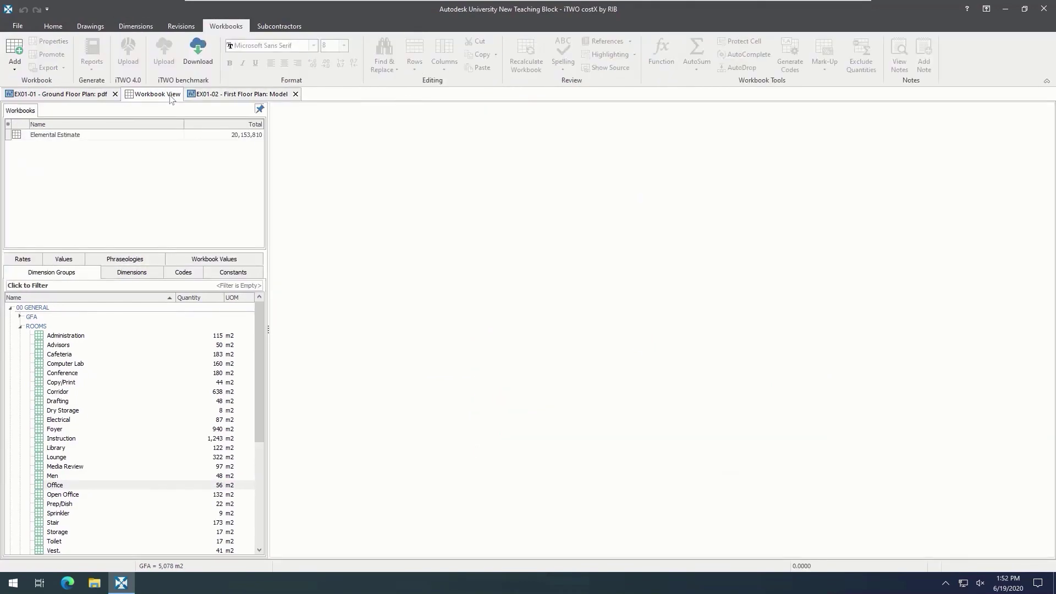
{"action": "double_click", "coordinate": [120, 135]}
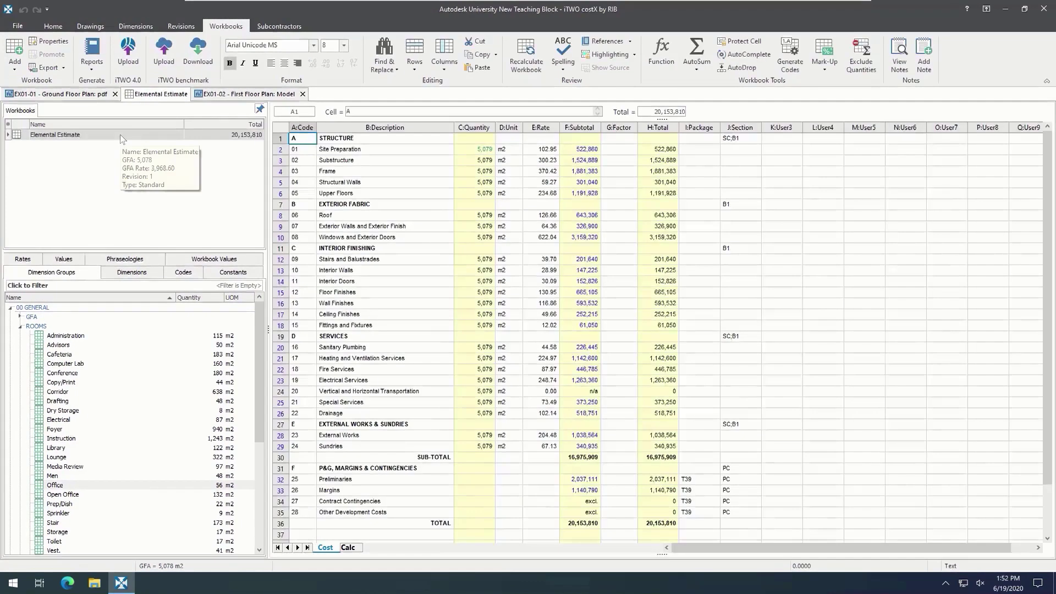
{"action": "double_click", "coordinate": [105, 135]}
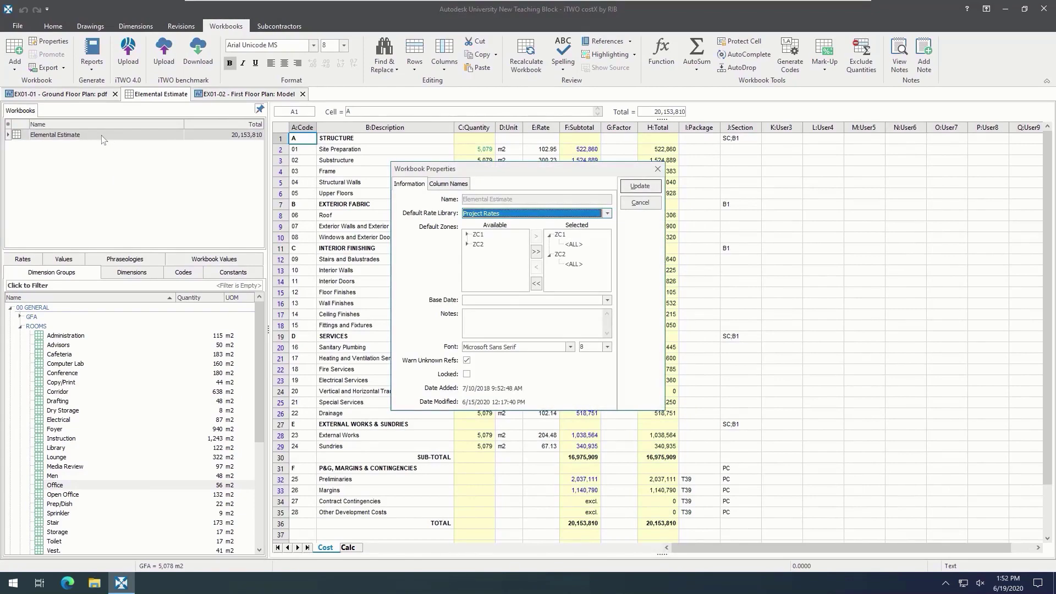
- Add all ZC1 zones as default zones, then remove First Floor, Roof and North Wing
{"action": "left_click", "coordinate": [467, 235]}
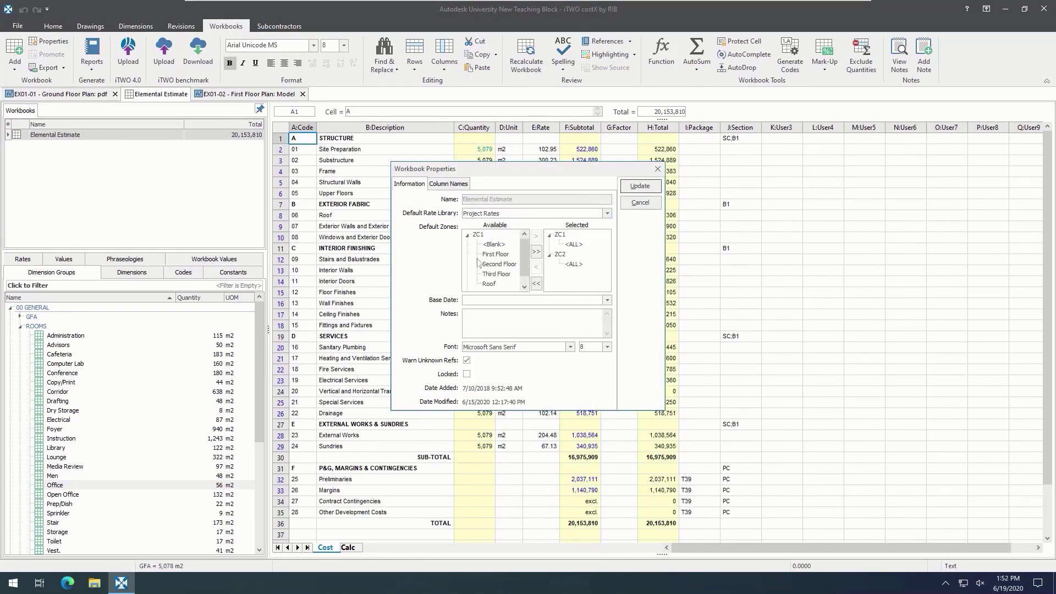
{"action": "double_click", "coordinate": [495, 255]}
{"action": "scroll", "coordinate": [470, 284], "scroll_direction": "down", "scroll_amount": 1}
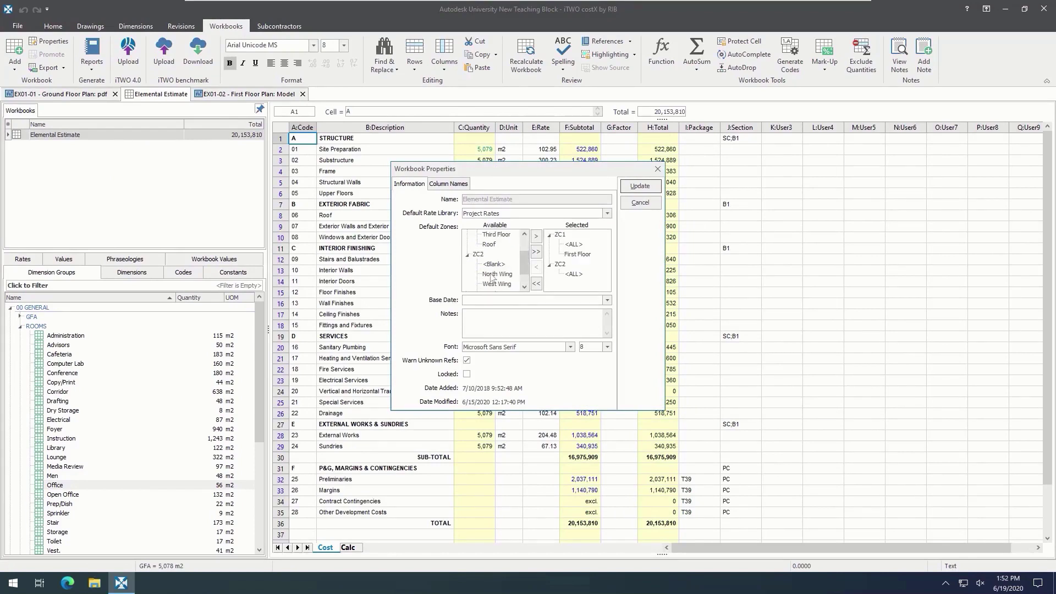
{"action": "double_click", "coordinate": [492, 275]}
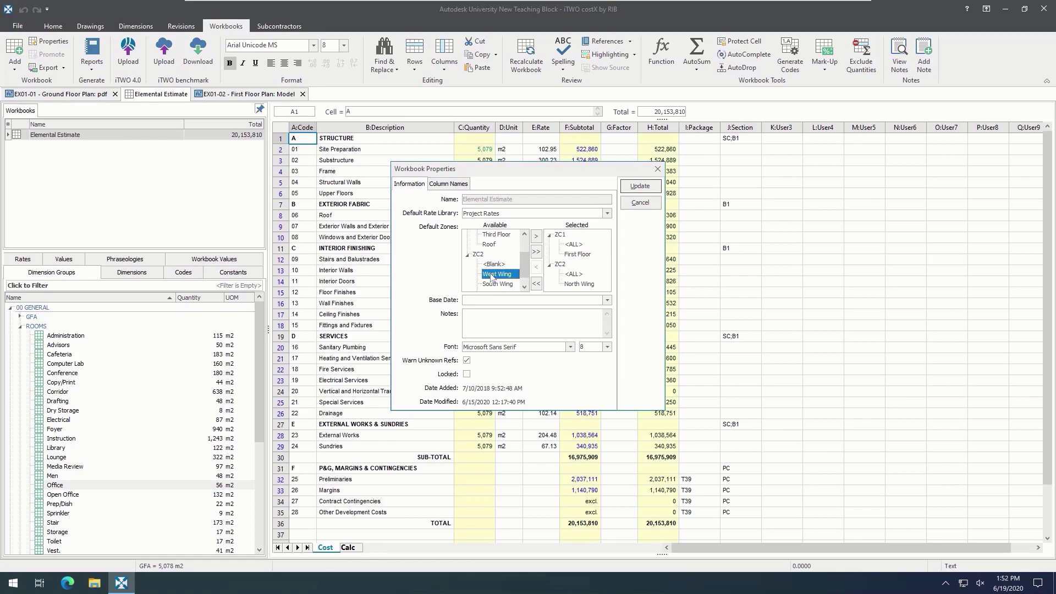
{"action": "scroll", "coordinate": [491, 276], "scroll_direction": "up", "scroll_amount": 1}
{"action": "left_click", "coordinate": [479, 235]}
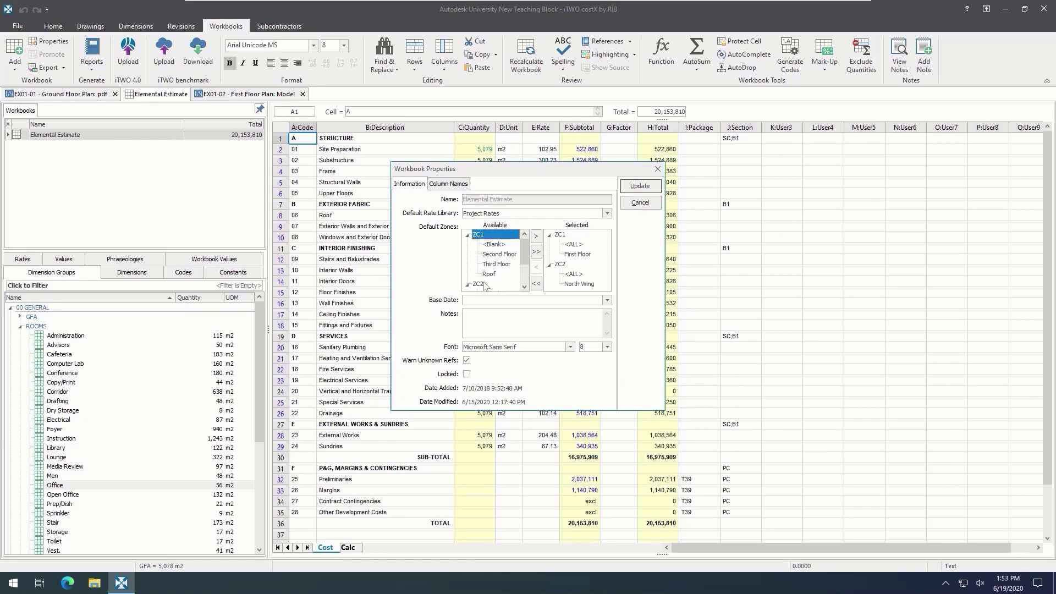
{"action": "left_click", "coordinate": [536, 252]}
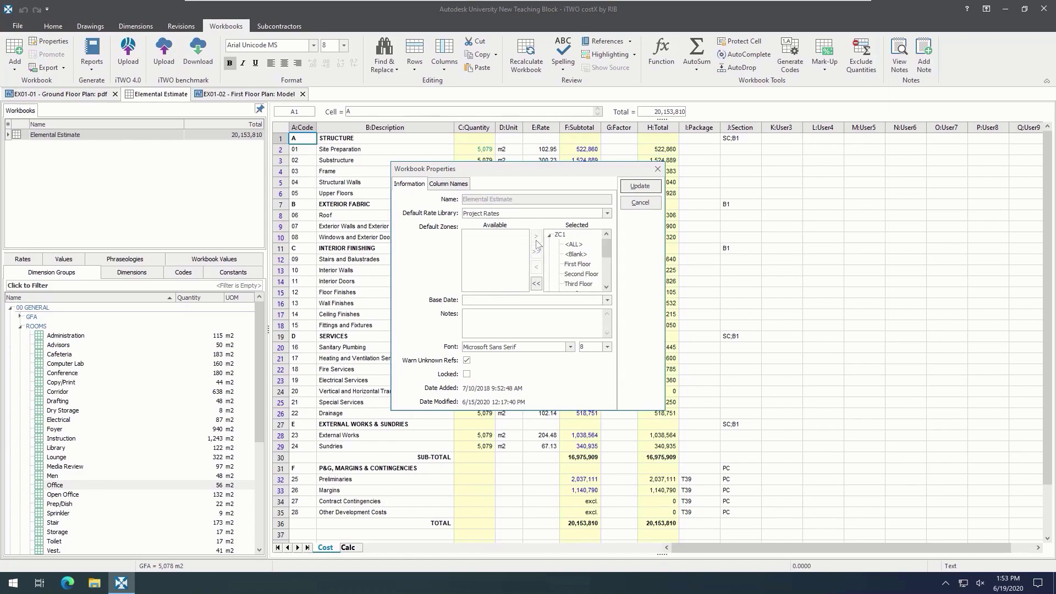
{"action": "double_click", "coordinate": [575, 265]}
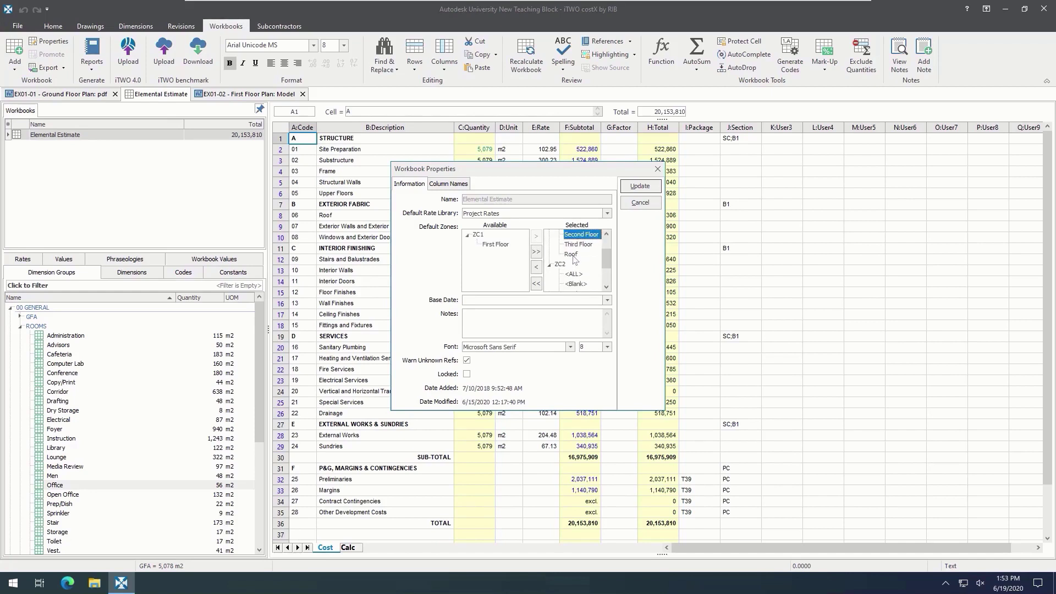
{"action": "double_click", "coordinate": [576, 264]}
{"action": "double_click", "coordinate": [572, 284]}
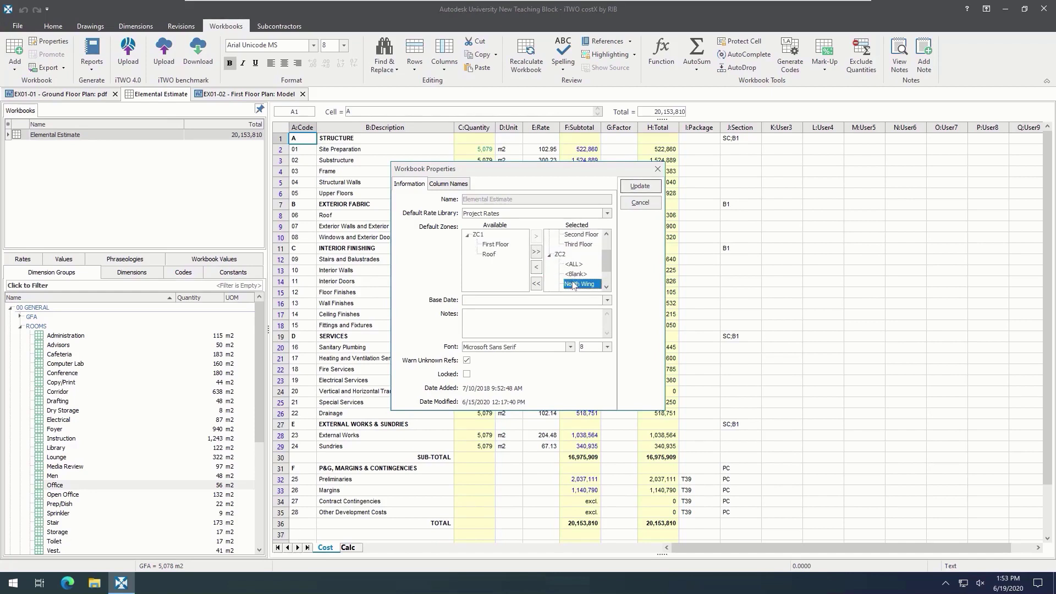
{"action": "left_click", "coordinate": [468, 265]}
- Cancel the workbook property changes and view Units Of Measure in System Administration
{"action": "left_click", "coordinate": [640, 203]}
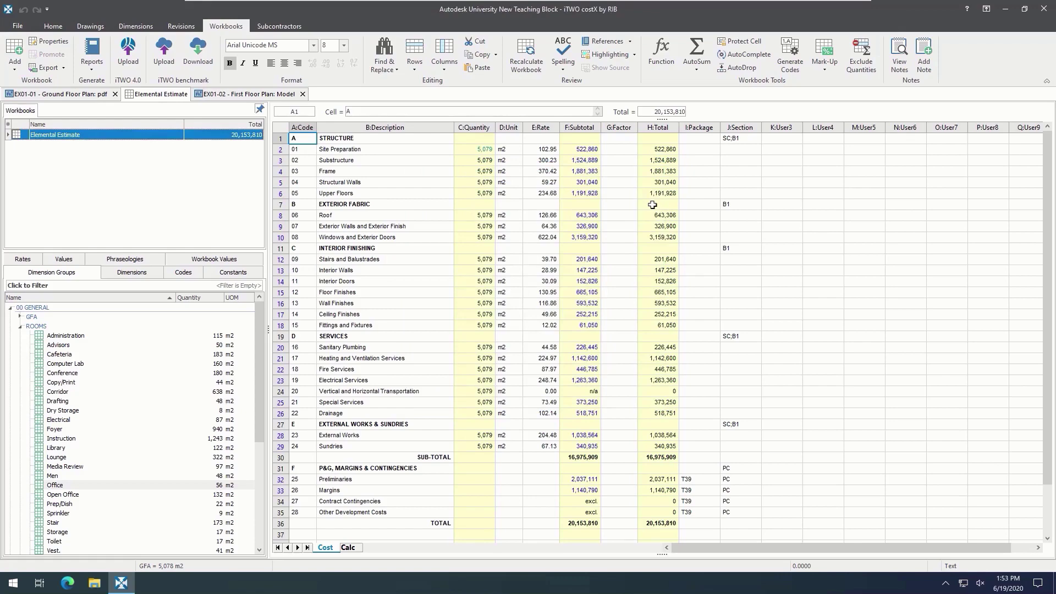
{"action": "left_click", "coordinate": [18, 26]}
{"action": "left_click", "coordinate": [84, 338]}
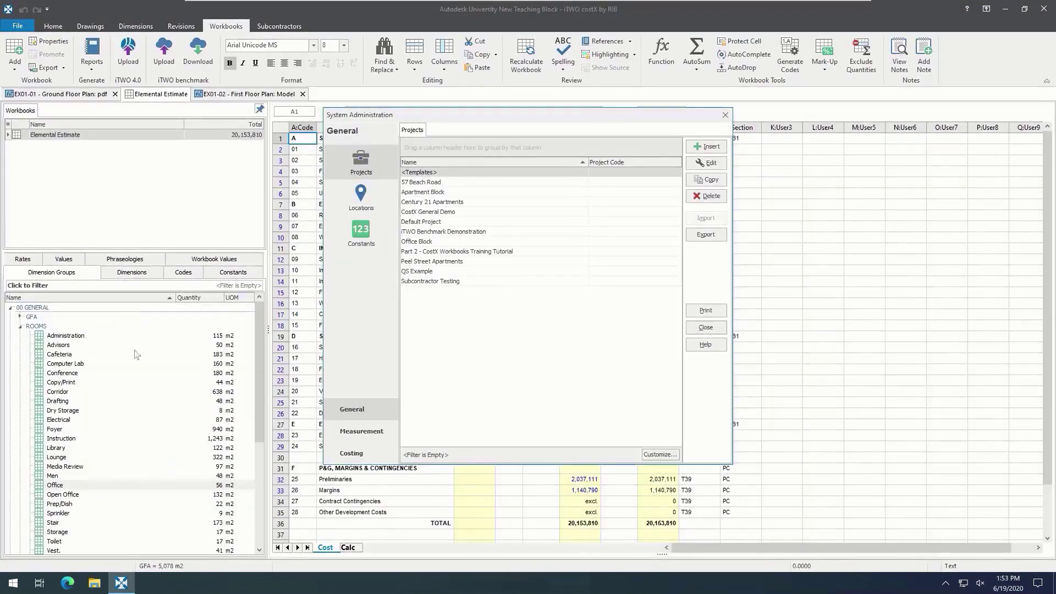
{"action": "left_click", "coordinate": [387, 430]}
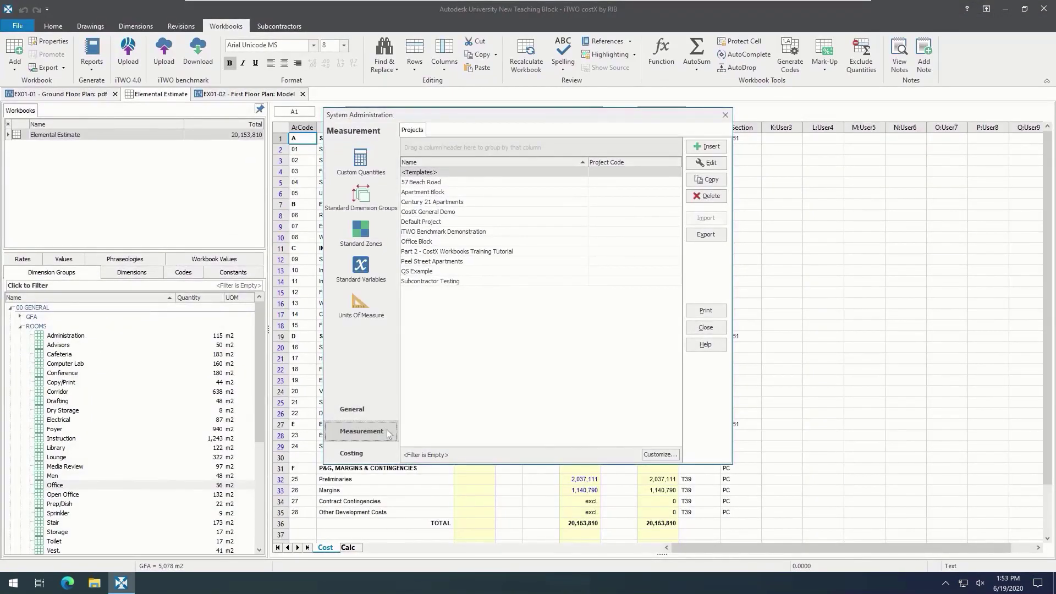
{"action": "left_click", "coordinate": [384, 307]}
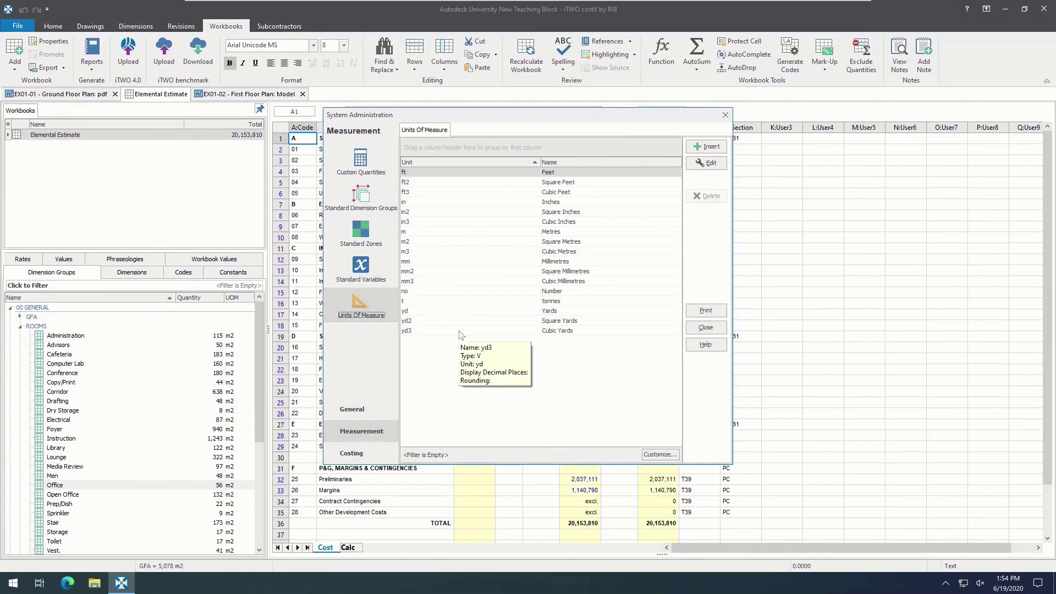
- Review the Costing Rate Libraries and Values with their import options, then close System Administration
{"action": "left_click", "coordinate": [367, 457]}
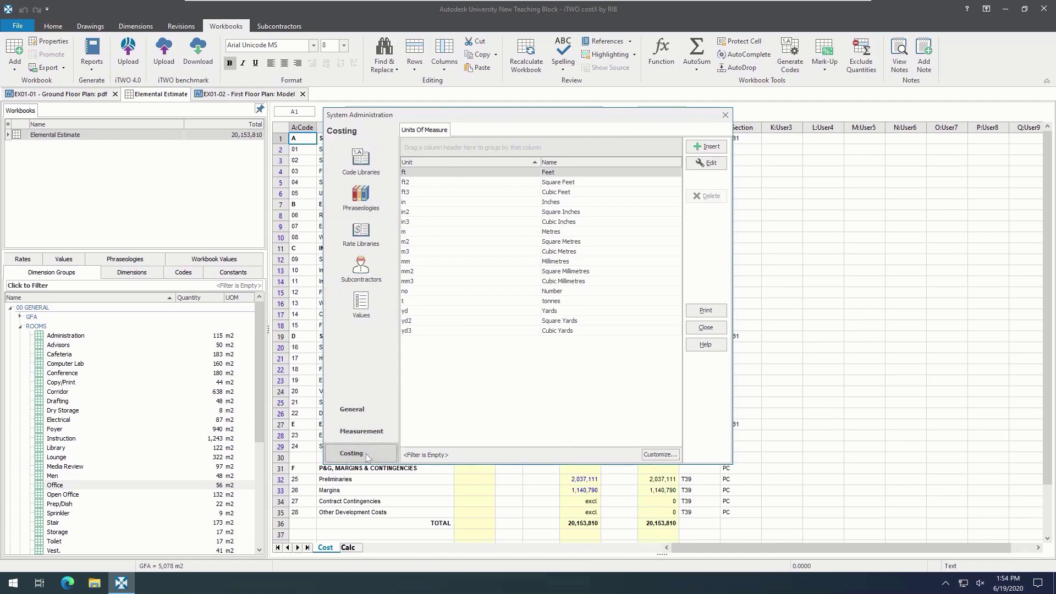
{"action": "left_click", "coordinate": [387, 227]}
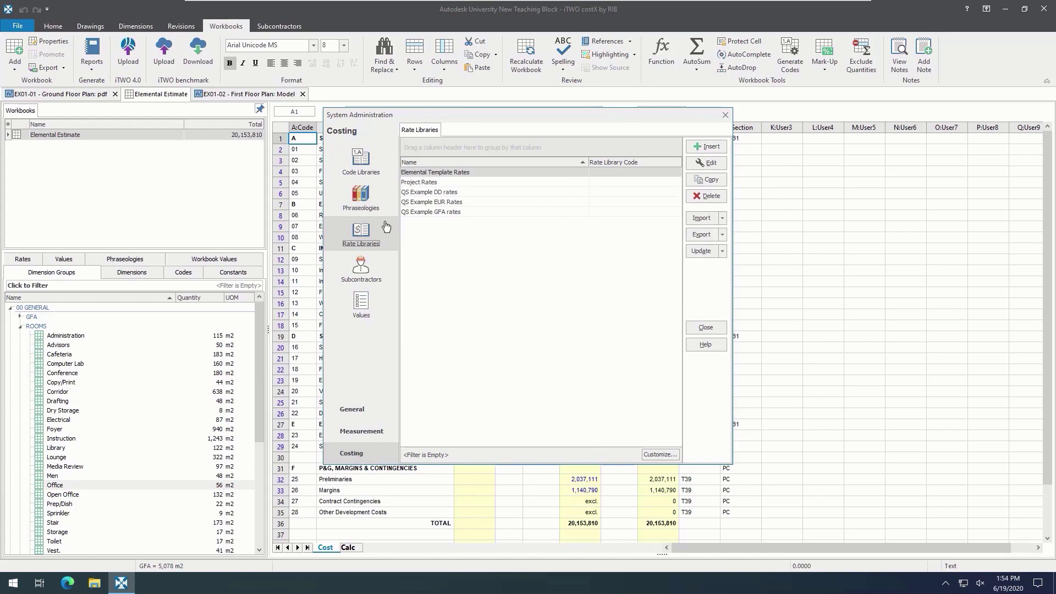
{"action": "left_click", "coordinate": [704, 218]}
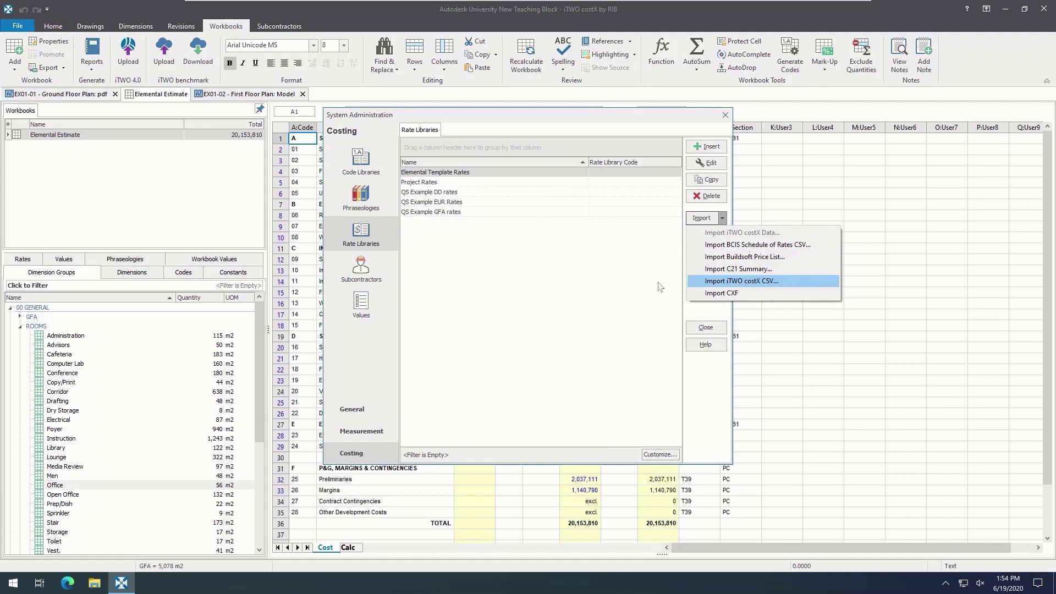
{"action": "left_click", "coordinate": [376, 304]}
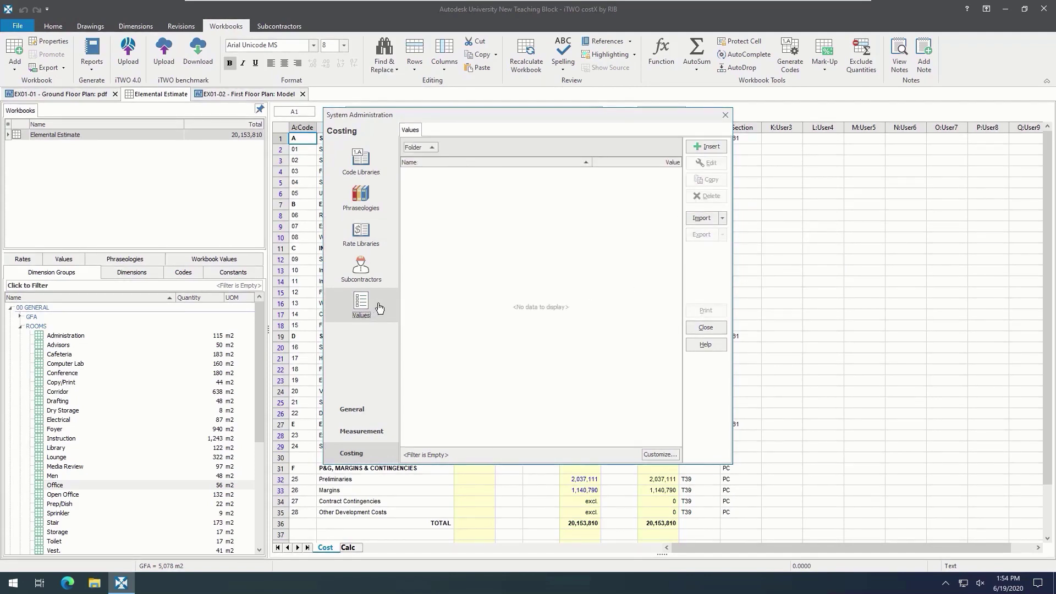
{"action": "left_click", "coordinate": [723, 219]}
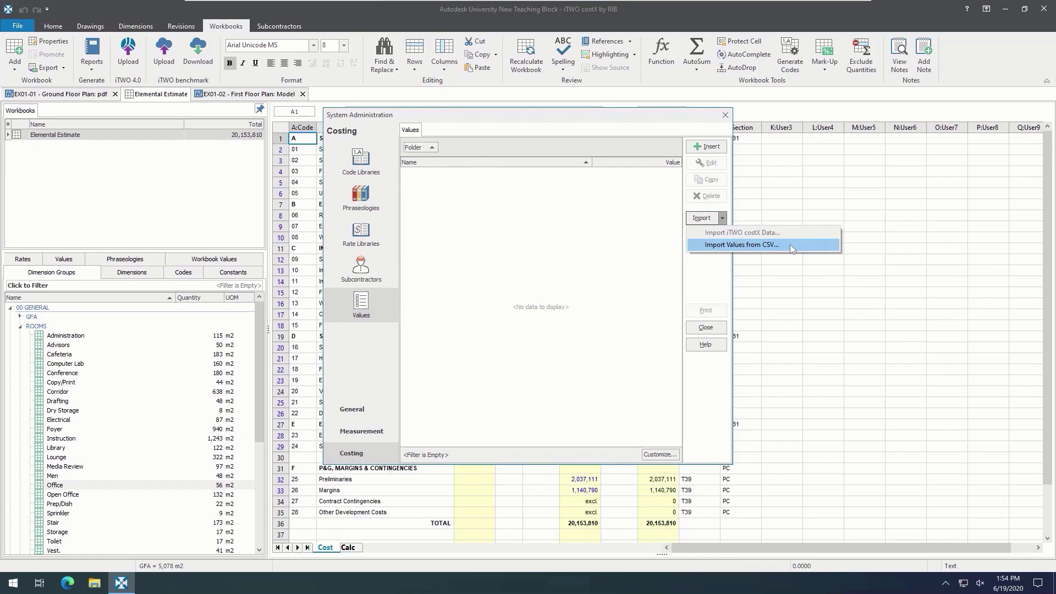
{"action": "left_click", "coordinate": [707, 328]}
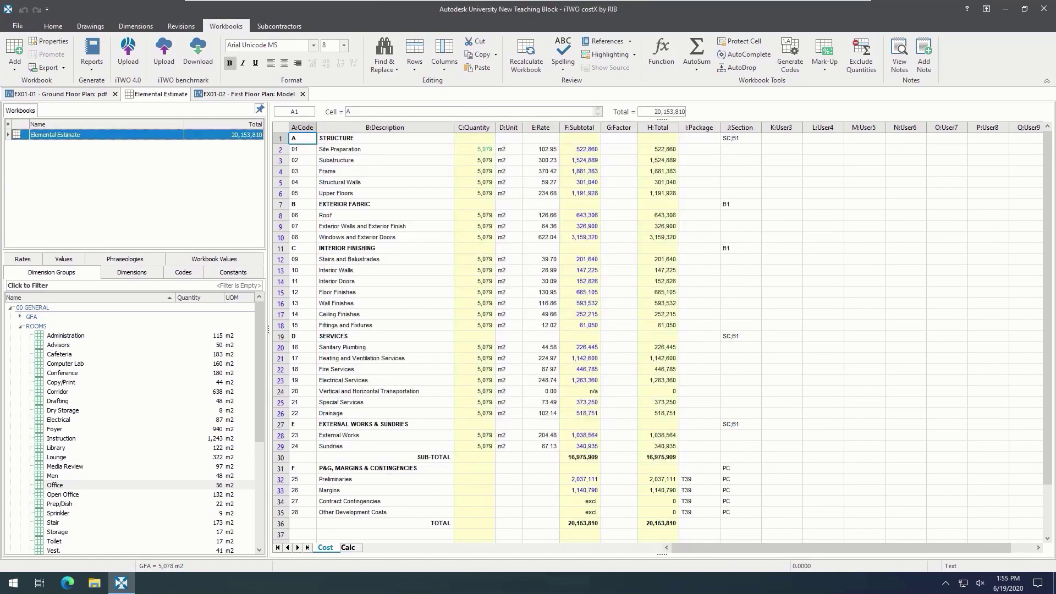